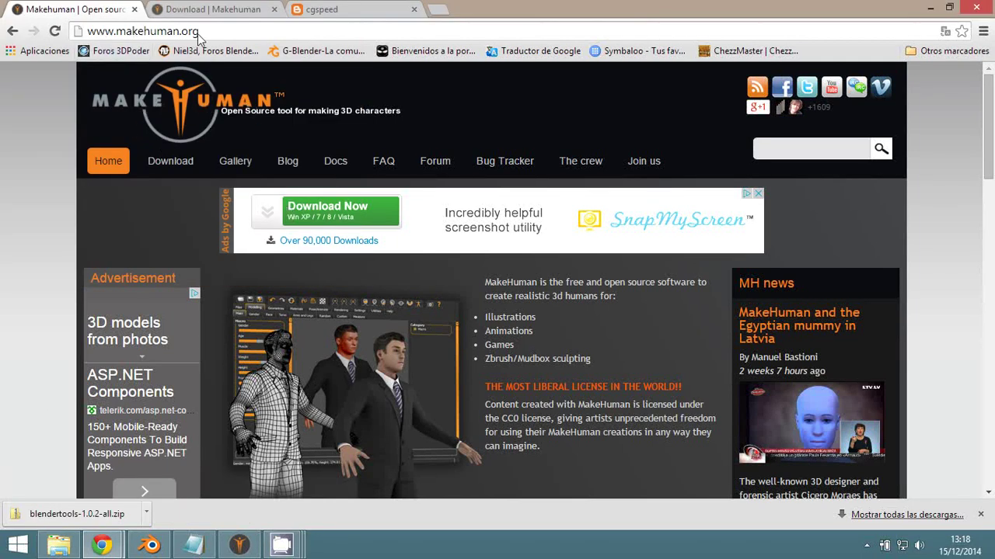
Highlight the BLENDER TOOLS step in the Notepad notes, then return to the MakeHuman site
{"action": "left_click", "coordinate": [193, 546]}
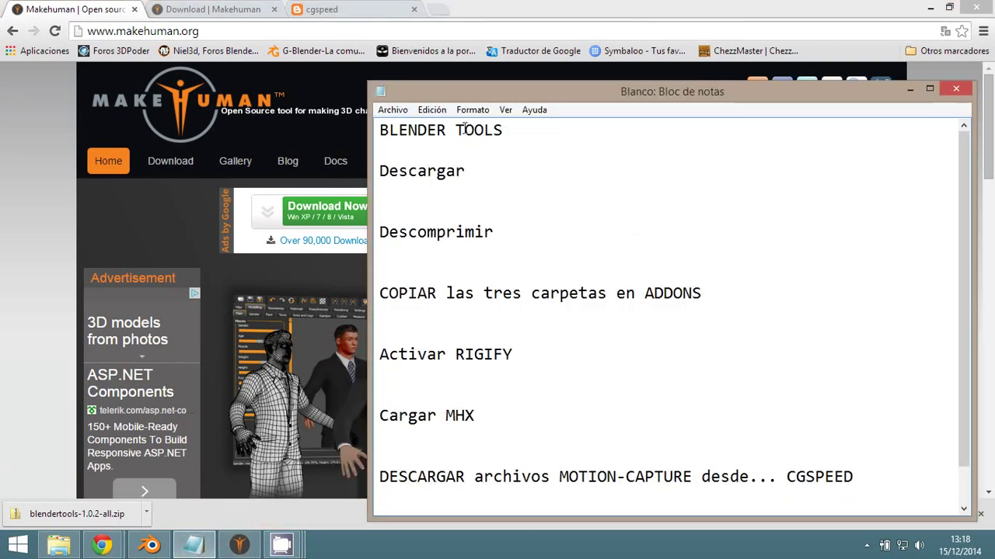
{"action": "left_click_drag", "start_coordinate": [504, 133], "coordinate": [380, 132]}
{"action": "left_click", "coordinate": [137, 227]}
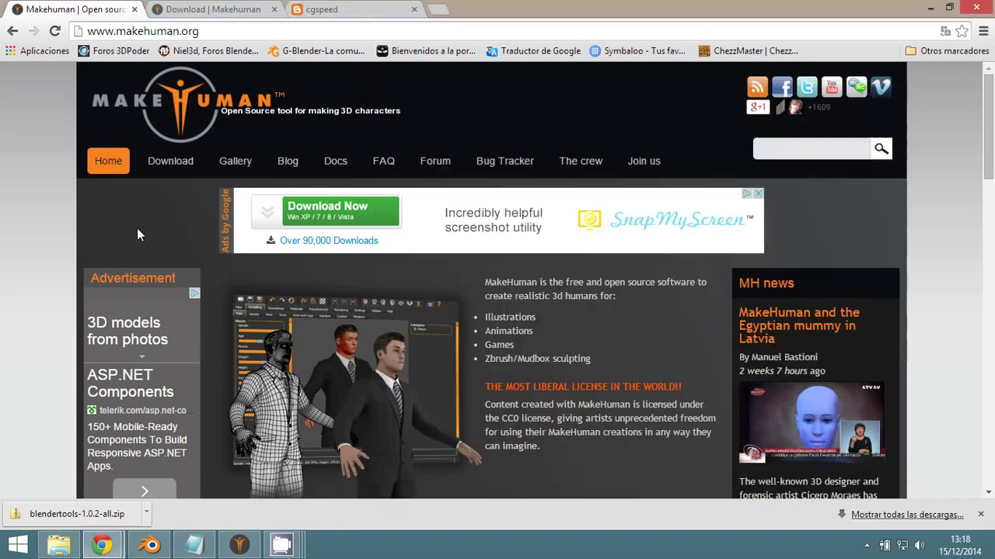
Open MakeHuman's Download page and scroll down to the Blender tools link
{"action": "left_click", "coordinate": [156, 163]}
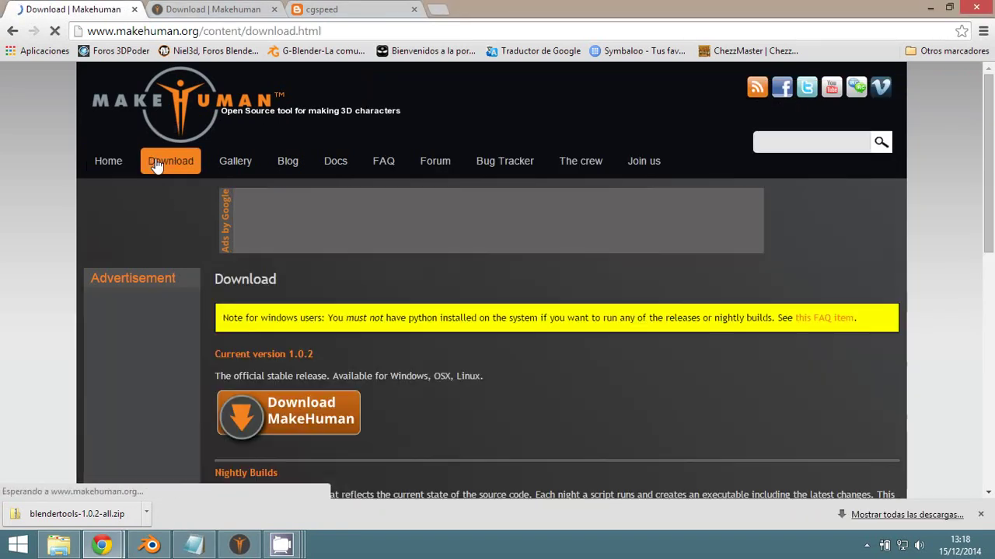
{"action": "scroll", "coordinate": [328, 289], "scroll_direction": "down", "scroll_amount": 2}
{"action": "scroll", "coordinate": [328, 286], "scroll_direction": "down", "scroll_amount": 1}
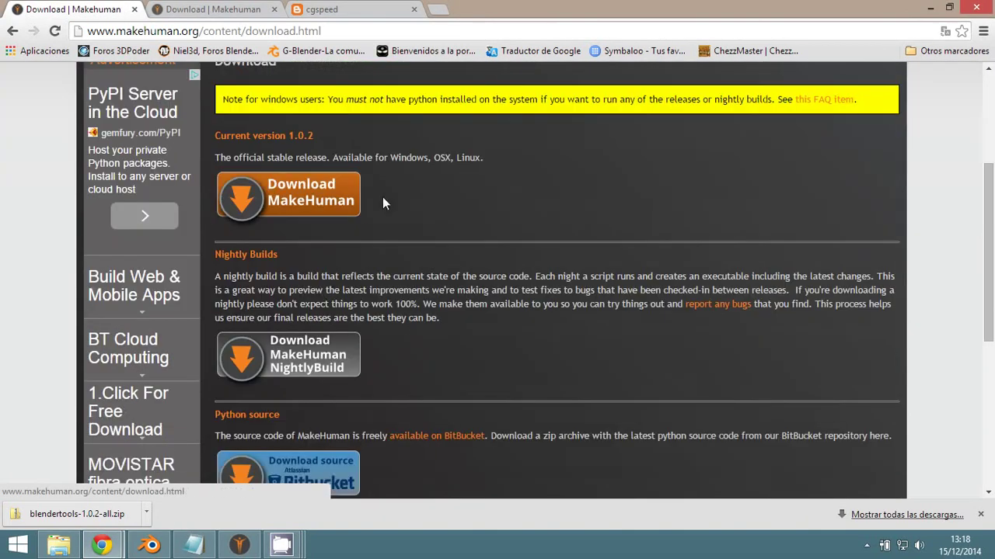
{"action": "scroll", "coordinate": [428, 298], "scroll_direction": "down", "scroll_amount": 2}
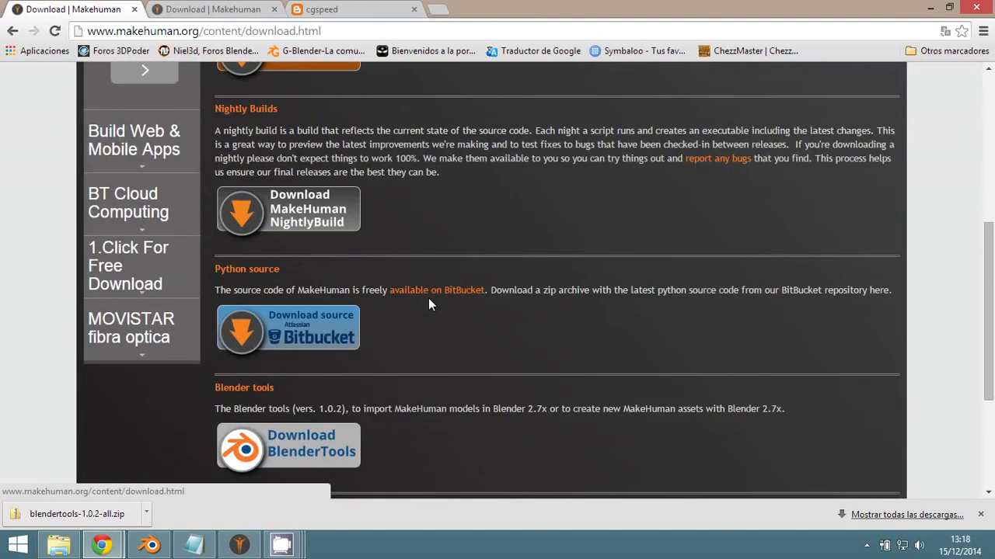
{"action": "scroll", "coordinate": [428, 298], "scroll_direction": "down", "scroll_amount": 1}
{"action": "scroll", "coordinate": [428, 297], "scroll_direction": "down", "scroll_amount": 1}
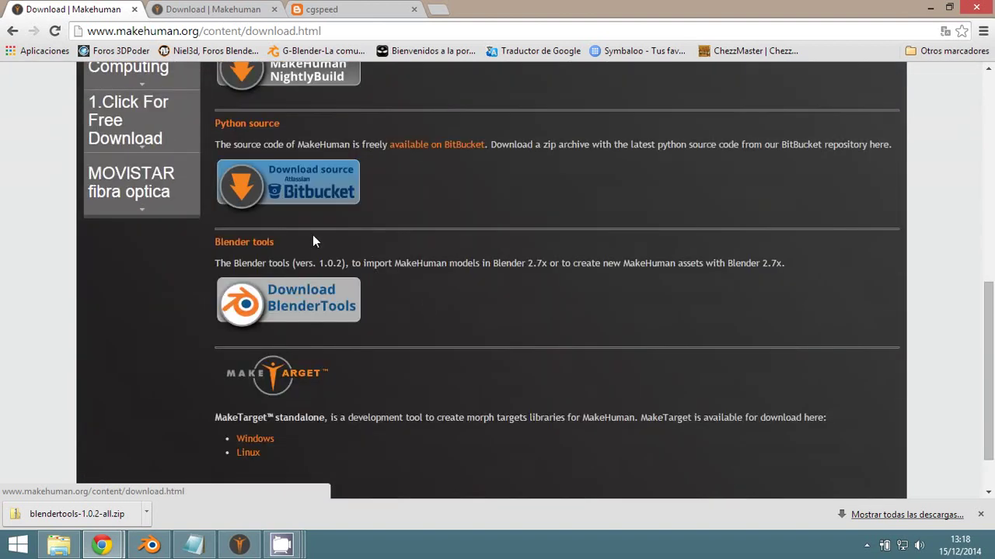
{"action": "right_click", "coordinate": [264, 248]}
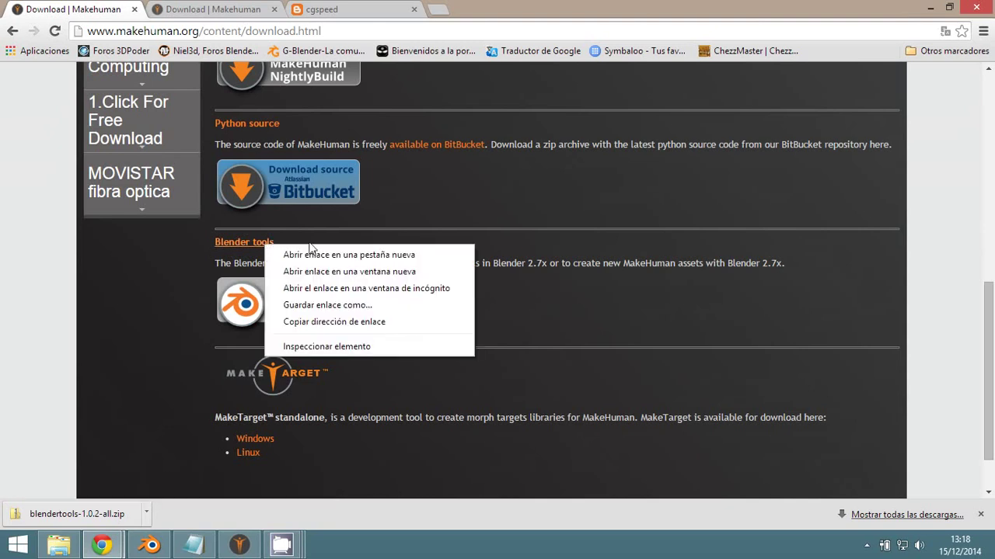
{"action": "left_click", "coordinate": [517, 374]}
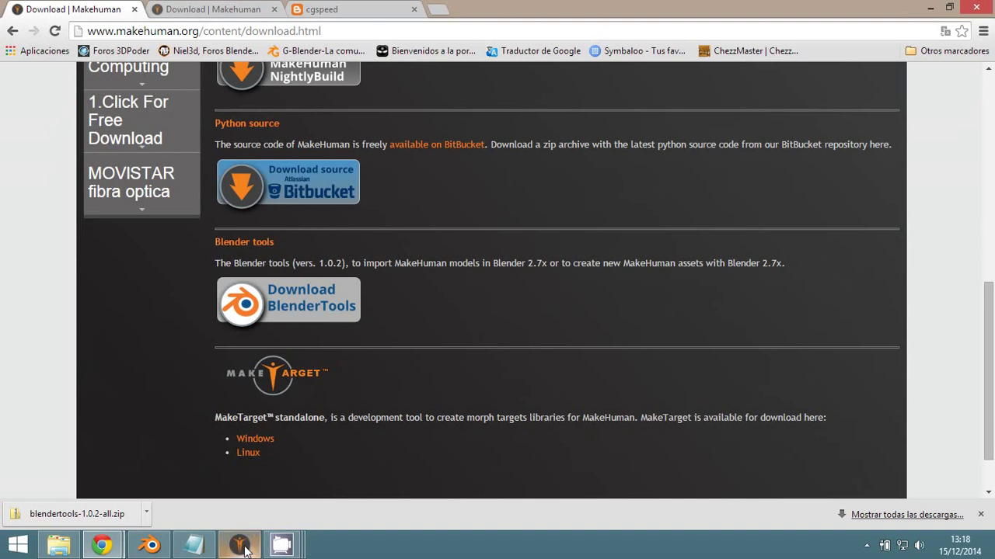
Minimize MakeHuman and Chrome to reveal the notes and Descargas folder
{"action": "mouse_move", "coordinate": [240, 545]}
{"action": "left_click", "coordinate": [236, 505]}
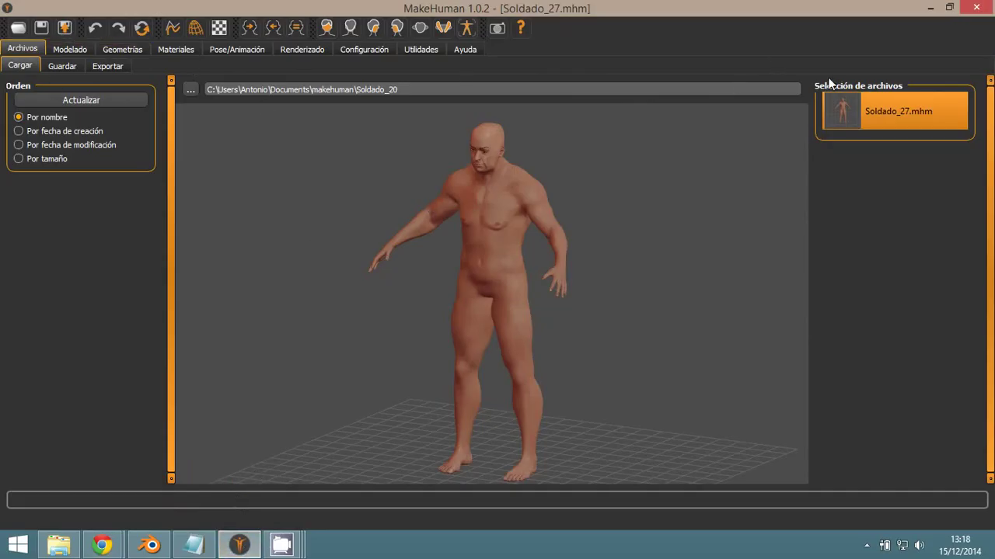
{"action": "left_click", "coordinate": [931, 8]}
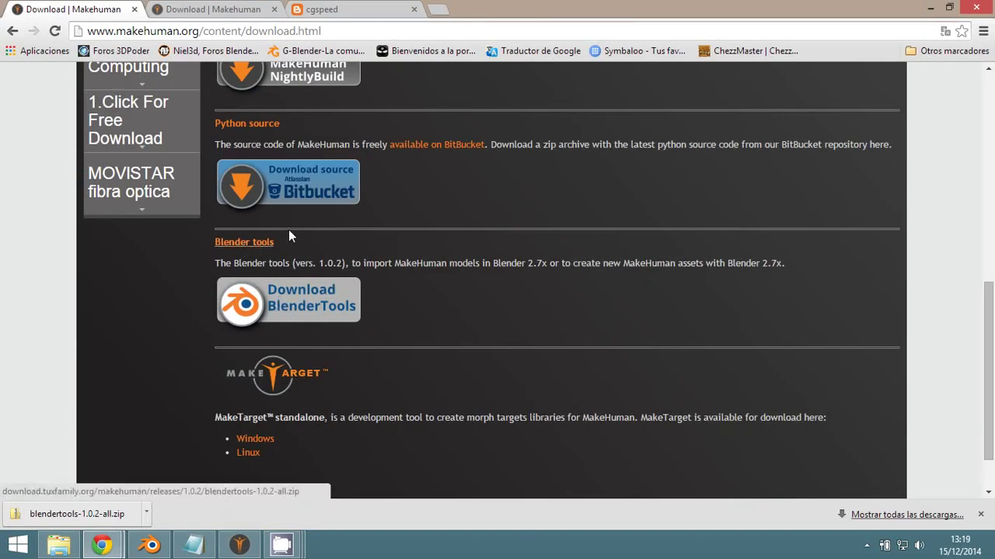
{"action": "left_click", "coordinate": [930, 7]}
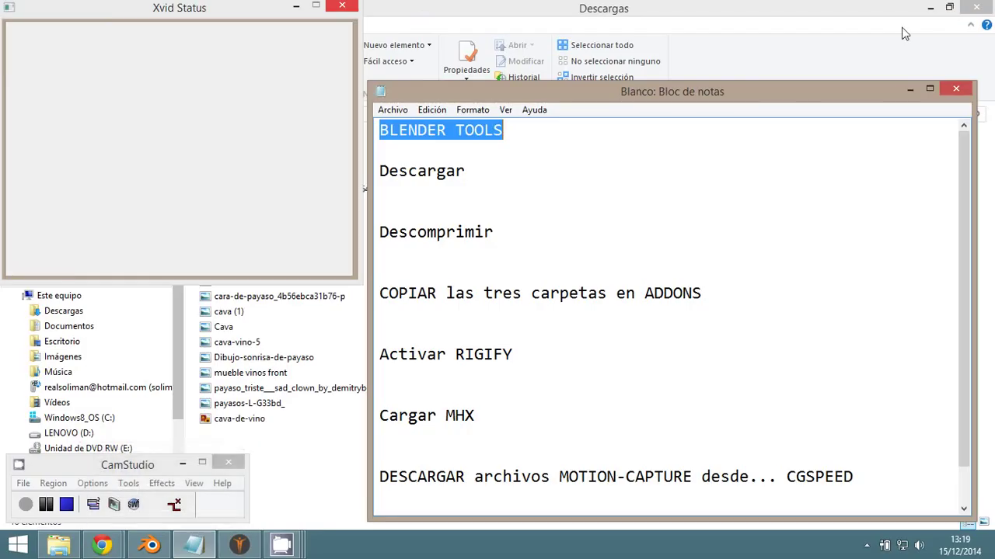
Clear the desktop and open the Descargas folder maximized
{"action": "left_click", "coordinate": [931, 11]}
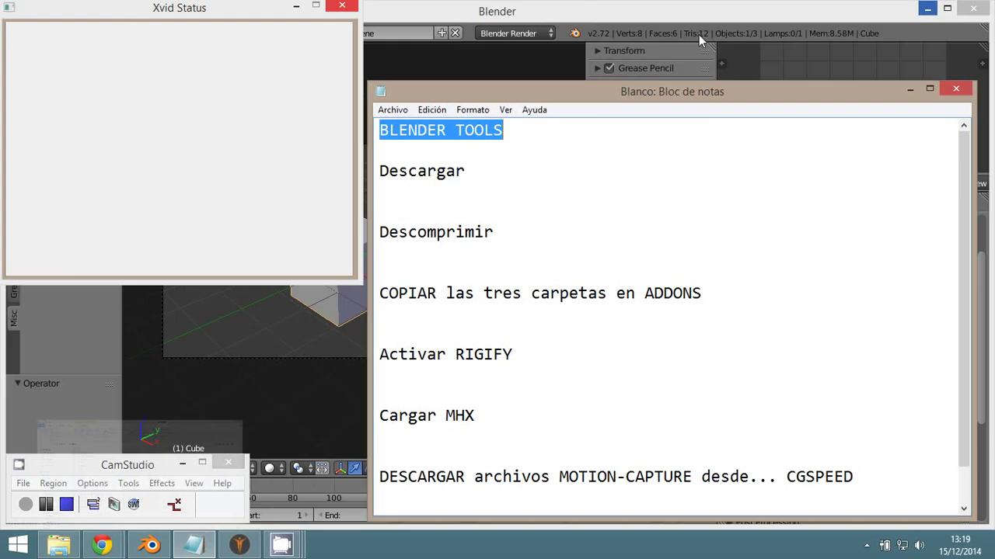
{"action": "left_click", "coordinate": [296, 6]}
{"action": "left_click", "coordinate": [926, 8]}
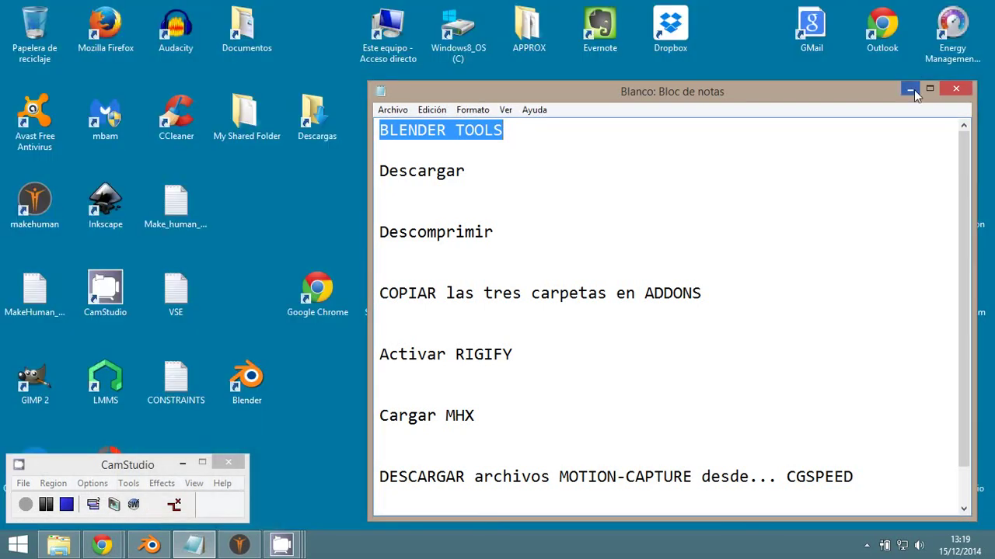
{"action": "left_click", "coordinate": [909, 89]}
{"action": "double_click", "coordinate": [310, 120]}
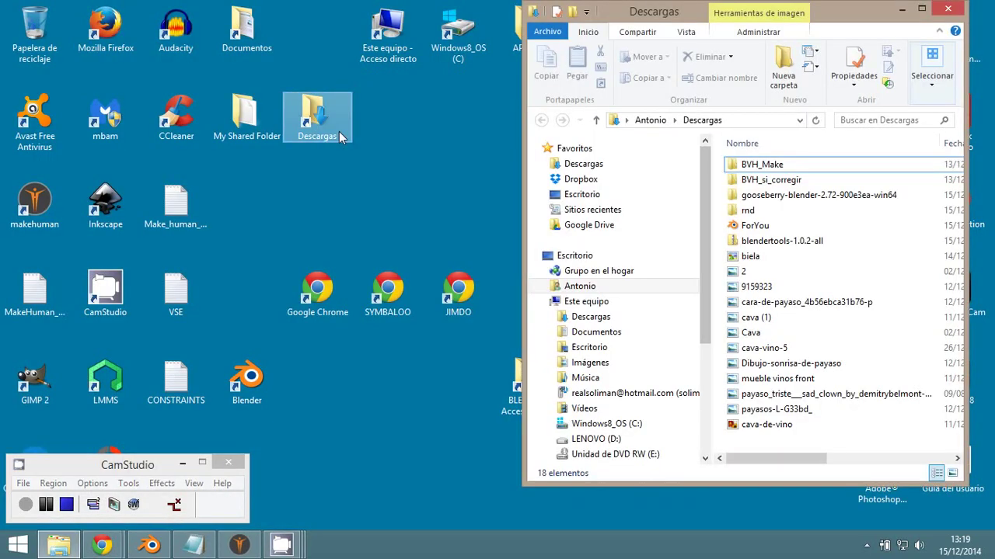
{"action": "left_click", "coordinate": [921, 9]}
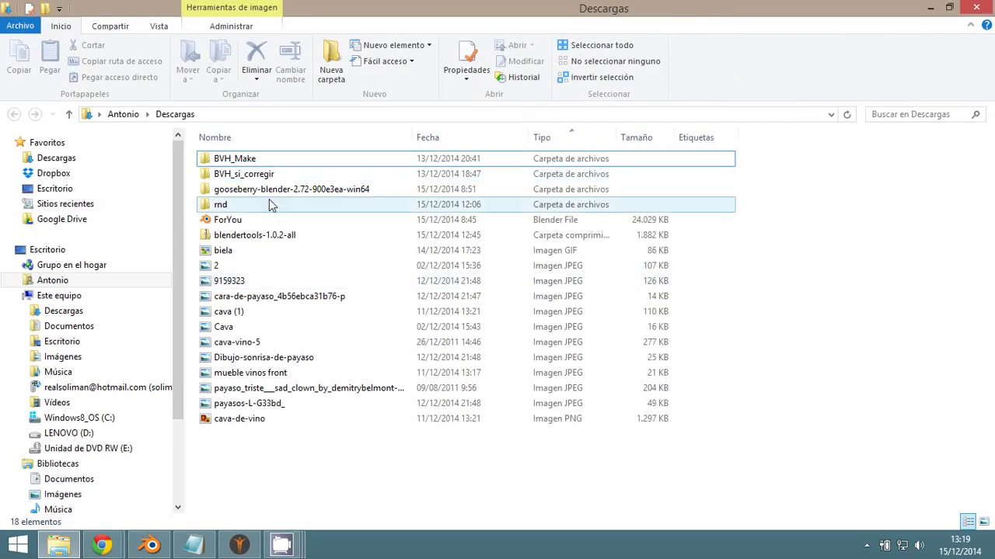
Extract blendertools-1.0.2-all.zip here with 7-Zip, then delete the zip
{"action": "double_click", "coordinate": [259, 239]}
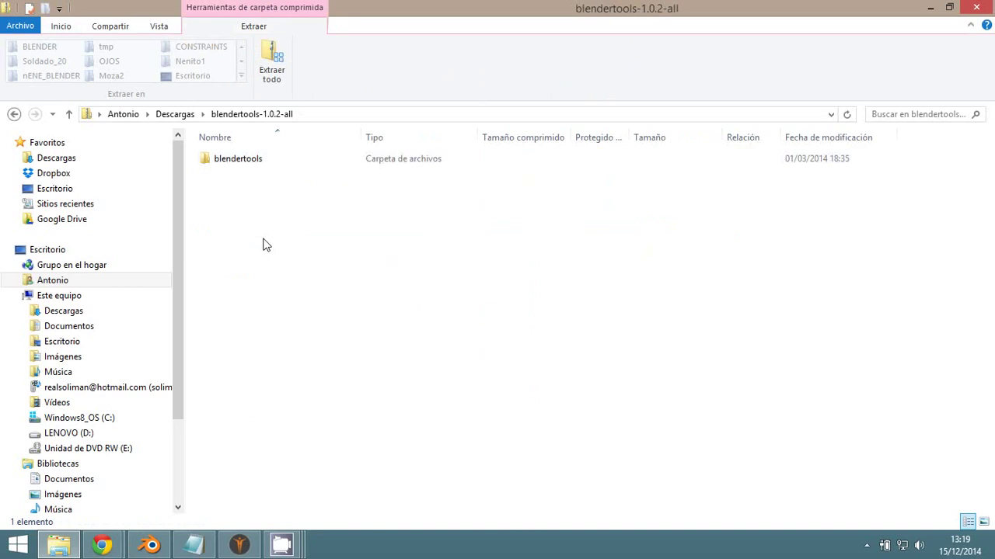
{"action": "left_click", "coordinate": [14, 115]}
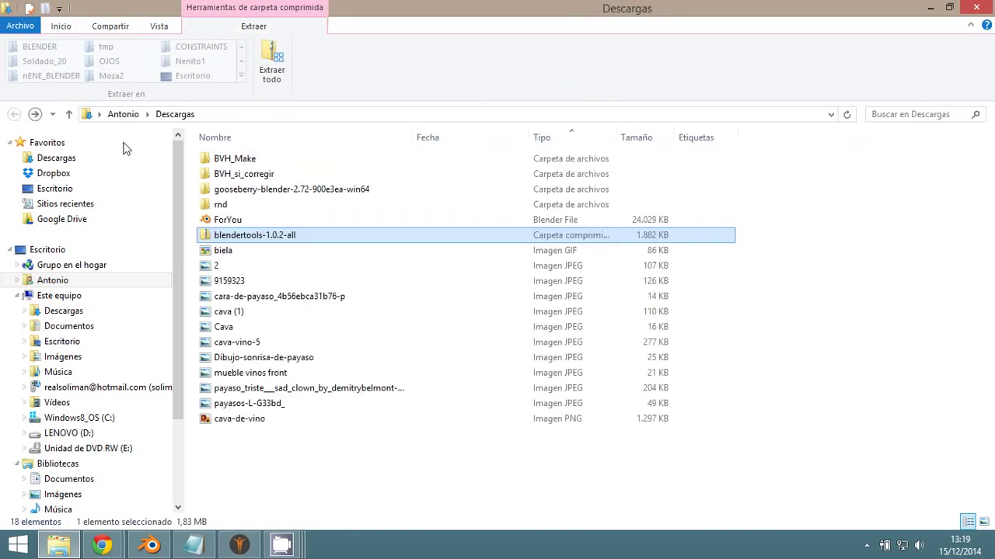
{"action": "right_click", "coordinate": [232, 241]}
{"action": "mouse_move", "coordinate": [268, 324]}
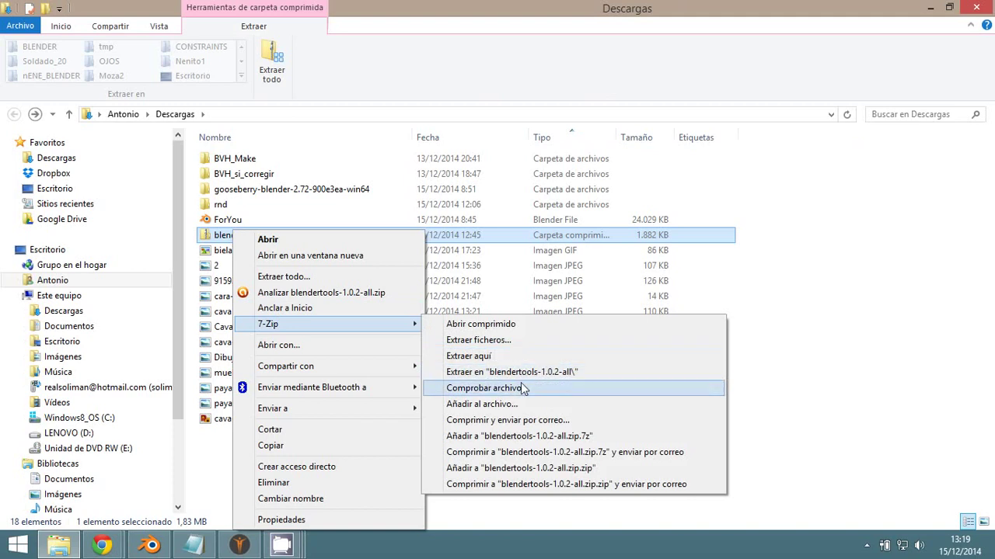
{"action": "left_click", "coordinate": [474, 357]}
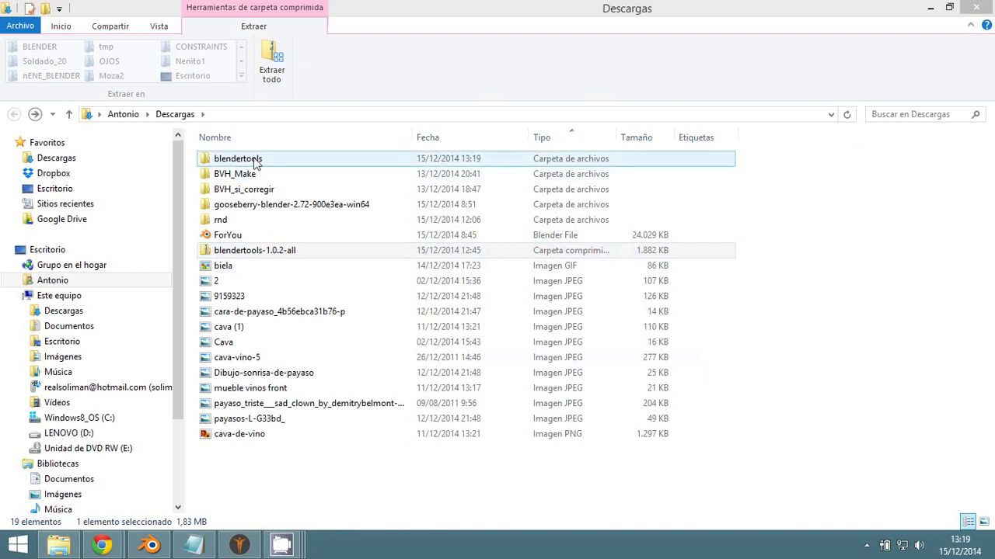
{"action": "right_click", "coordinate": [254, 256]}
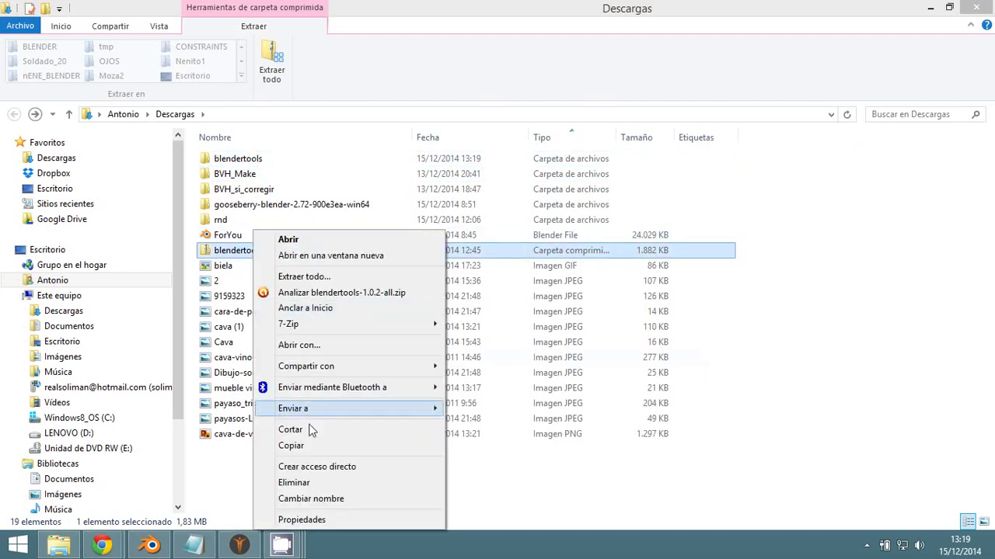
{"action": "left_click", "coordinate": [309, 483]}
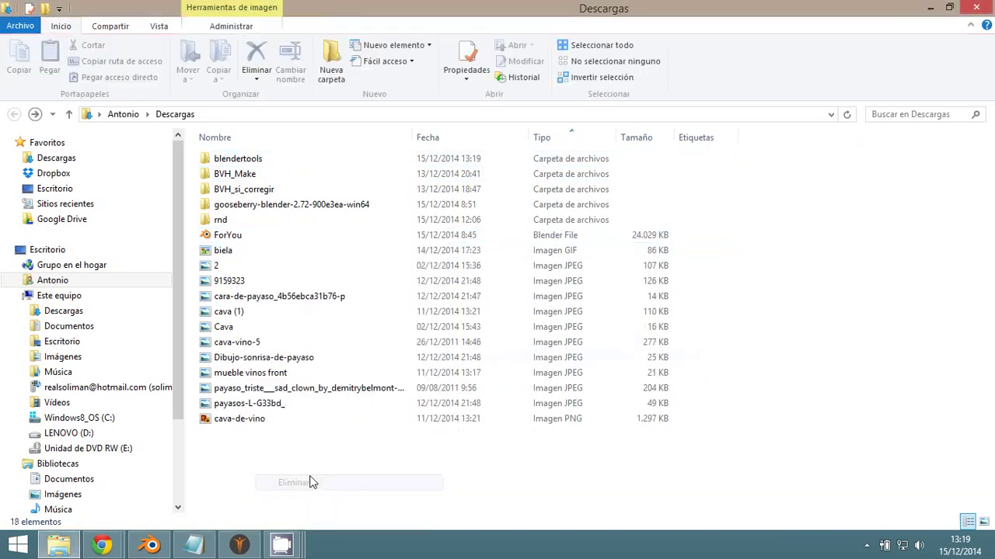
Copy the makeclothes, maketarget, makewalk and mhx_importer folders from blendertools, then show Este equipo
{"action": "double_click", "coordinate": [243, 160]}
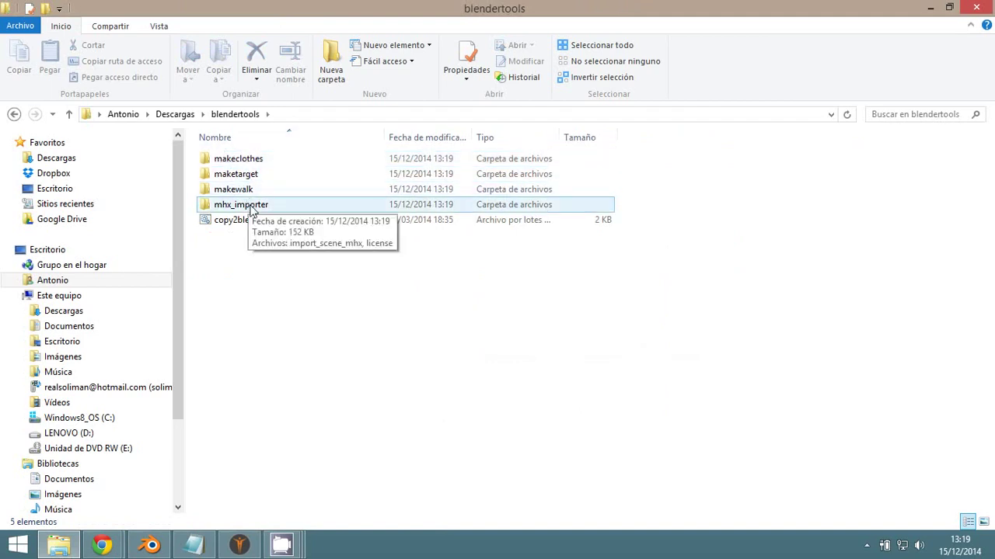
{"action": "left_click", "coordinate": [248, 161]}
{"action": "left_click", "coordinate": [247, 208], "text": "shift"}
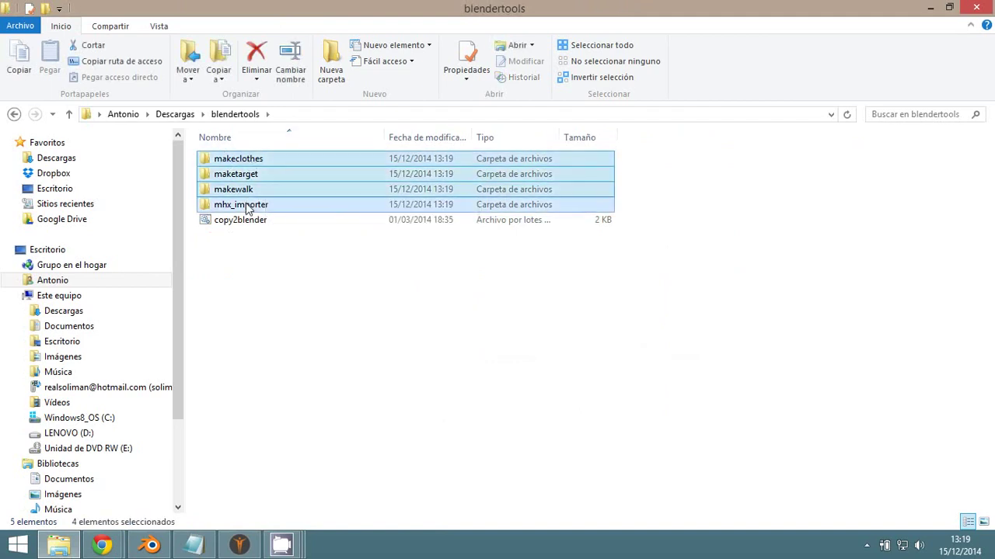
{"action": "right_click", "coordinate": [248, 205]}
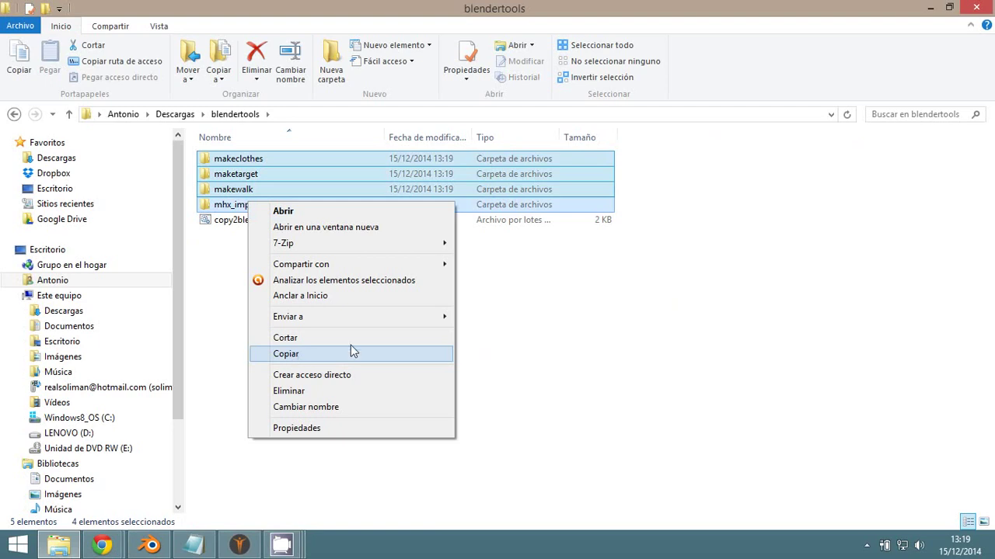
{"action": "left_click", "coordinate": [495, 332]}
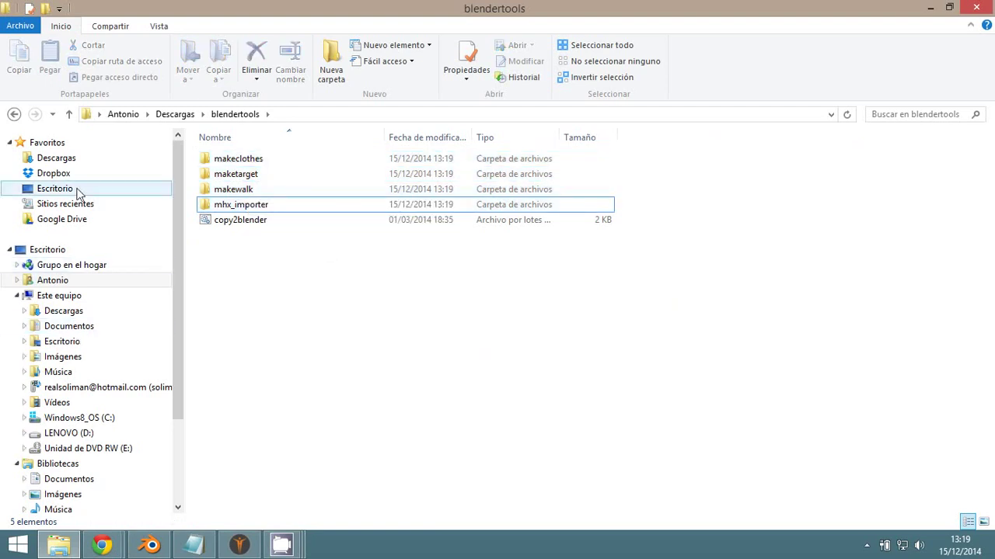
{"action": "scroll", "coordinate": [101, 233], "scroll_direction": "down", "scroll_amount": 1}
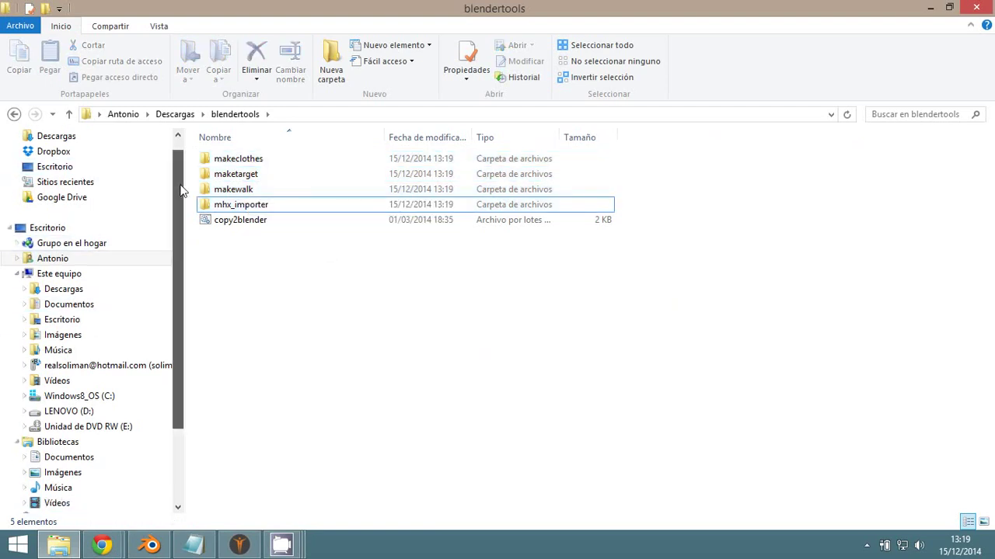
{"action": "left_click", "coordinate": [34, 276]}
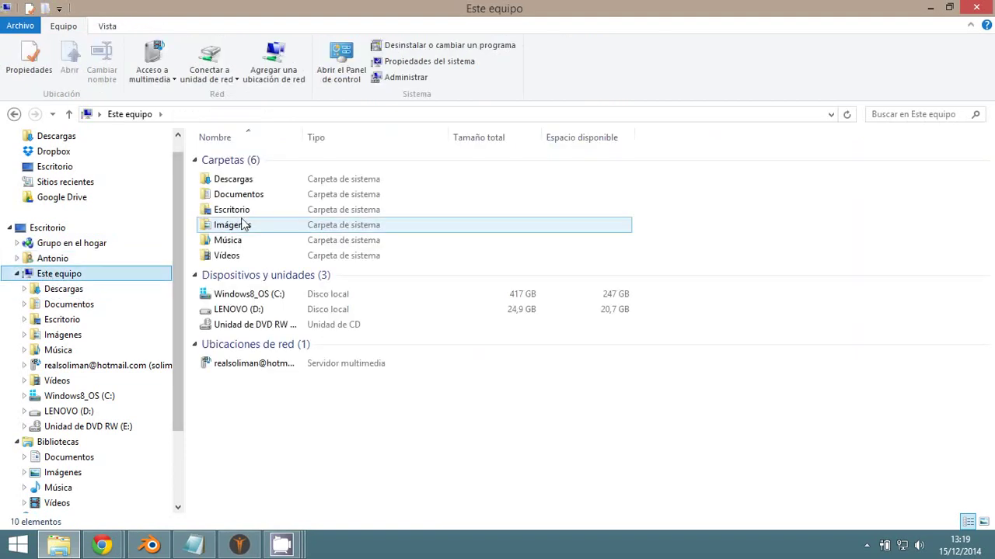
Browse to C: > Archivos de programa > Blender Foundation > Blender > 2.72 > scripts > addons
{"action": "double_click", "coordinate": [248, 294]}
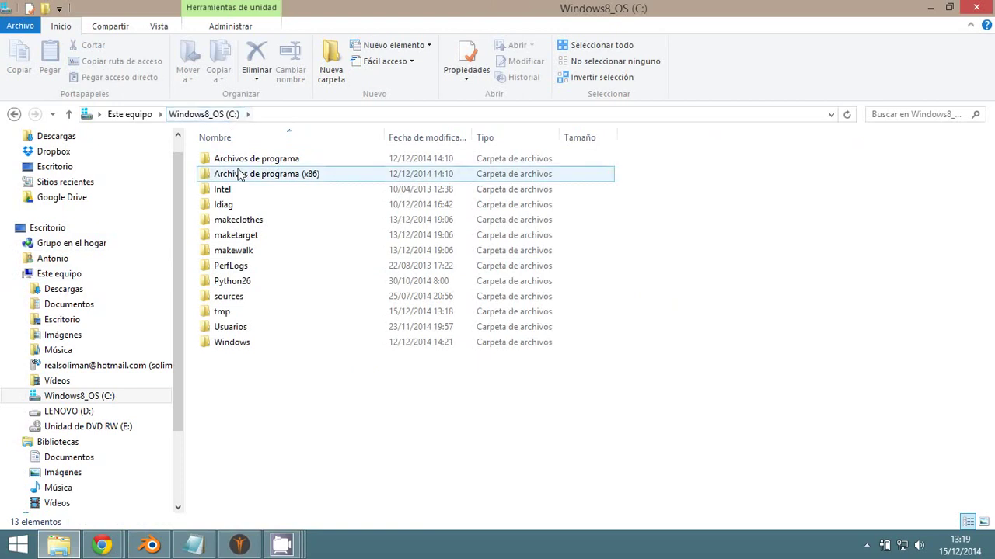
{"action": "double_click", "coordinate": [269, 159]}
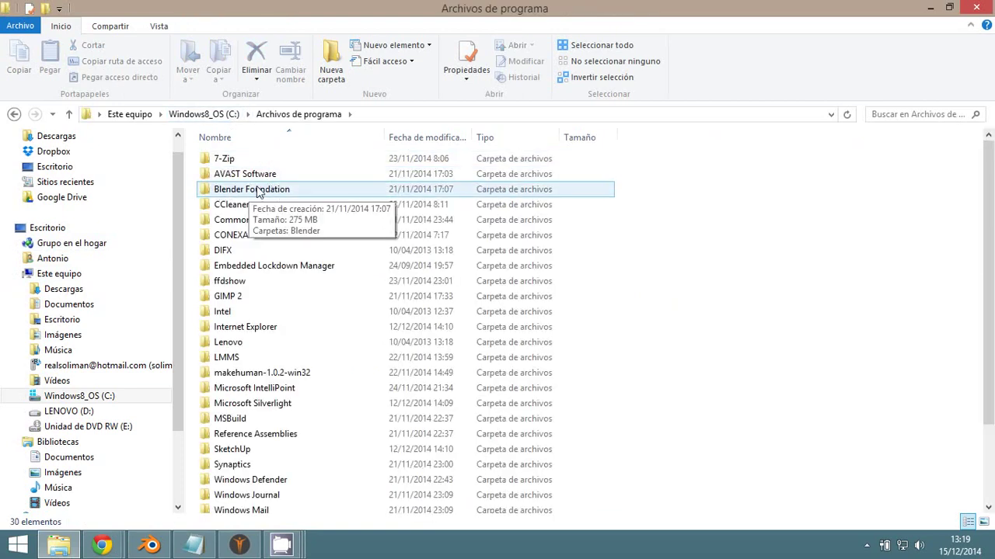
{"action": "double_click", "coordinate": [257, 190]}
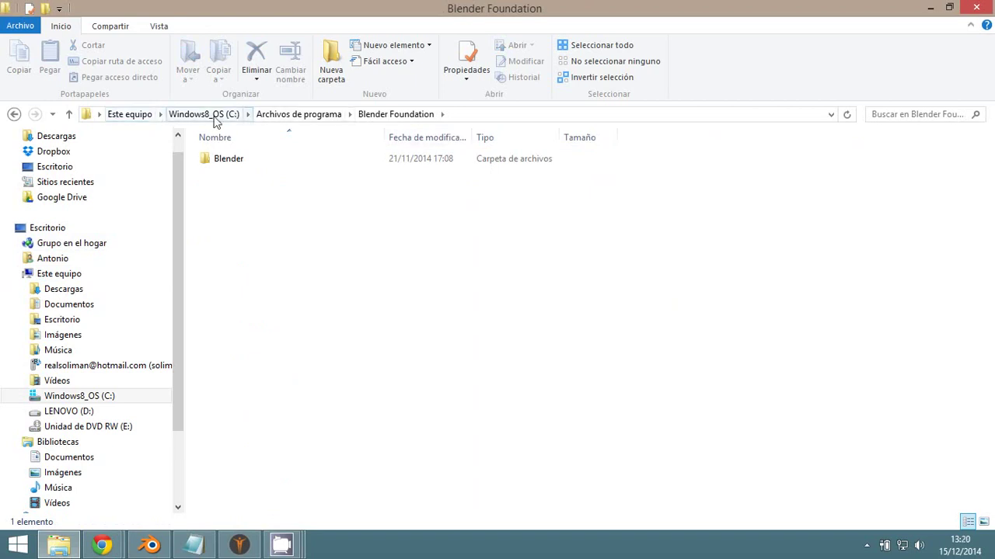
{"action": "double_click", "coordinate": [229, 163]}
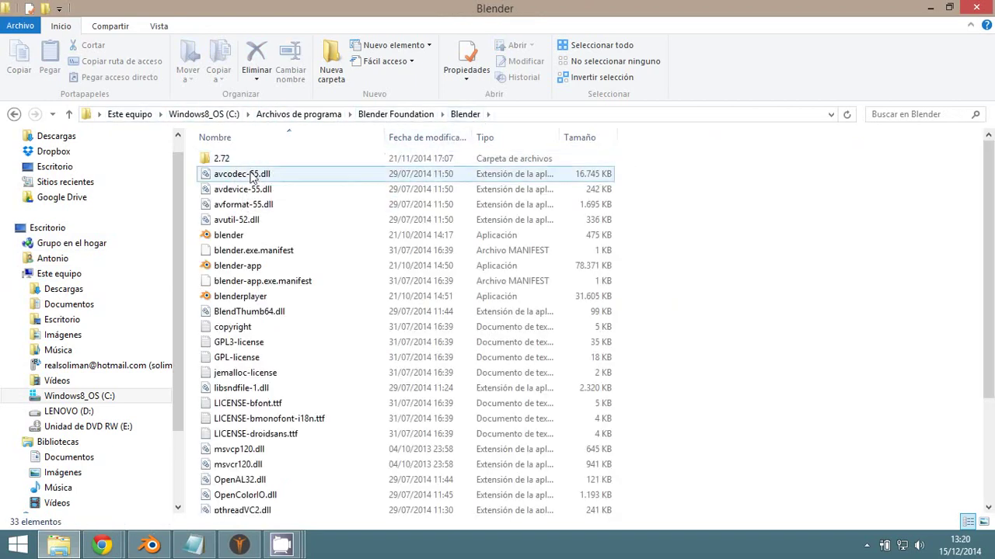
{"action": "double_click", "coordinate": [224, 160]}
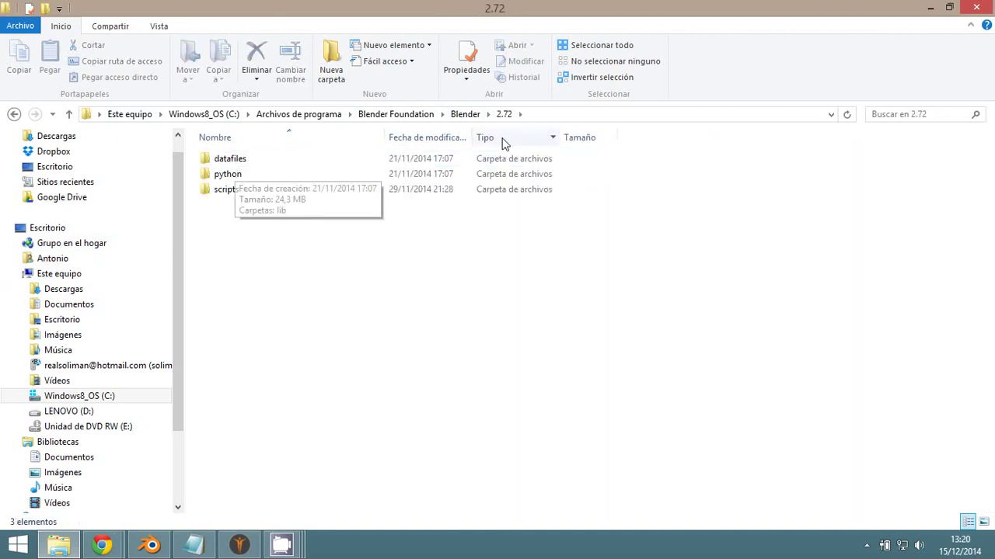
{"action": "left_click", "coordinate": [225, 193]}
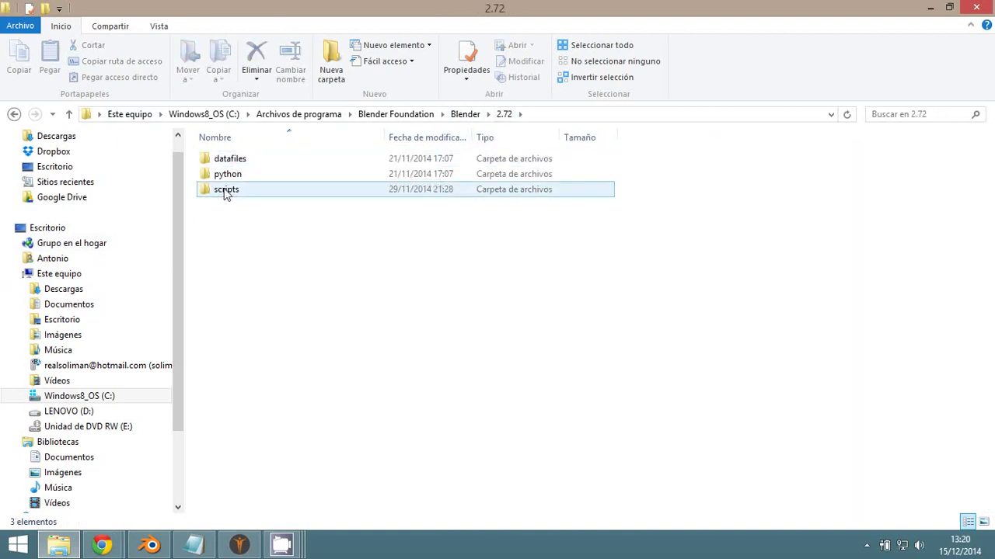
{"action": "double_click", "coordinate": [226, 193]}
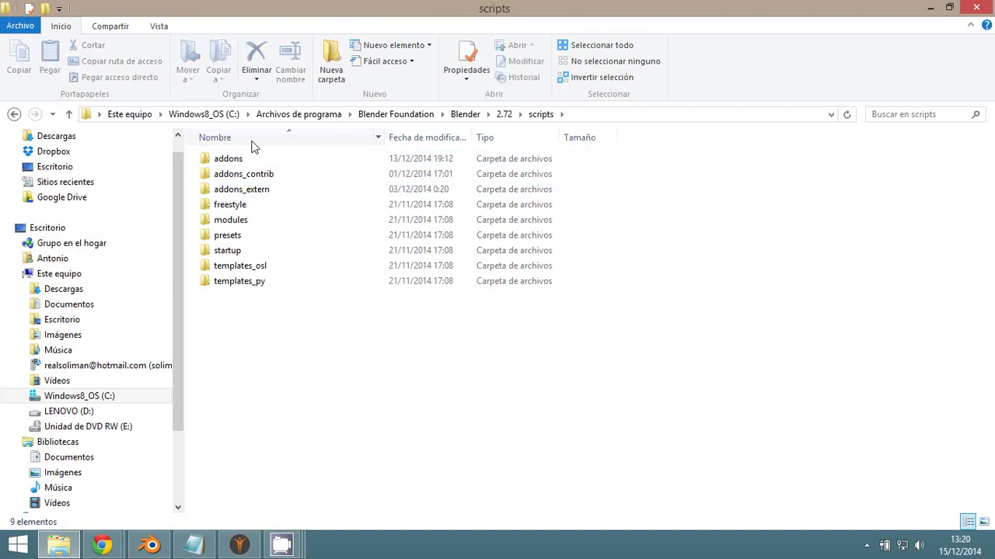
{"action": "left_click", "coordinate": [228, 161]}
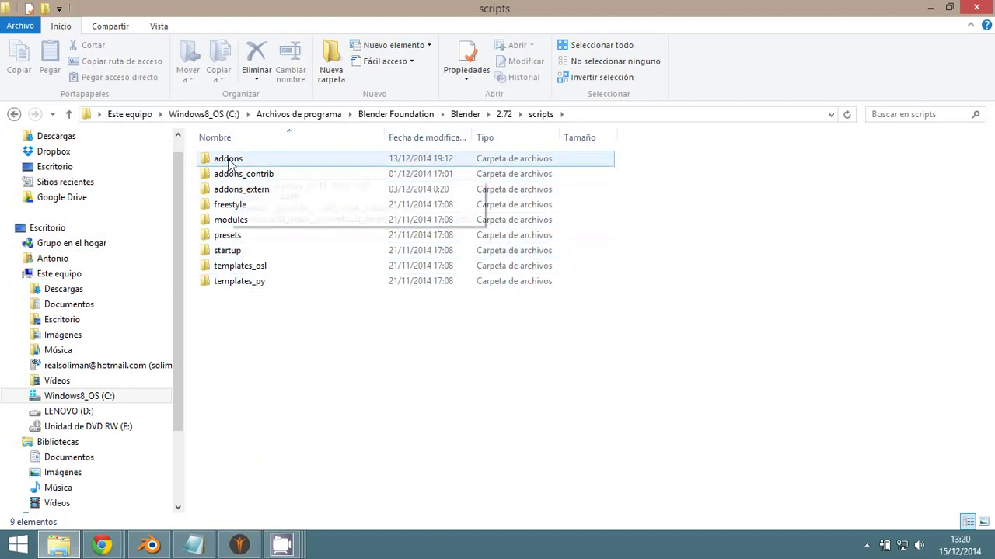
{"action": "double_click", "coordinate": [229, 161]}
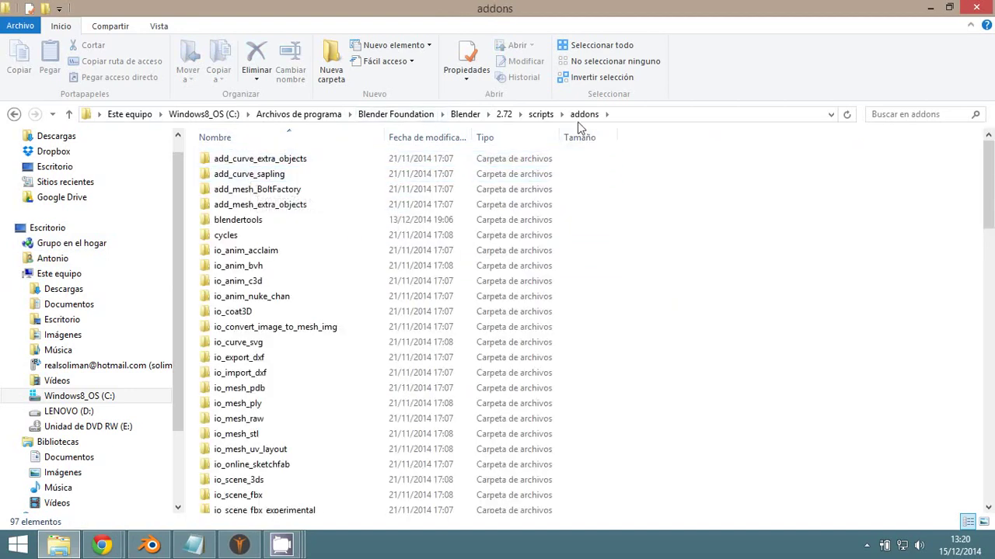
Scroll through the addons folder to locate the makewalk folder
{"action": "scroll", "coordinate": [417, 357], "scroll_direction": "down", "scroll_amount": 8}
{"action": "scroll", "coordinate": [420, 349], "scroll_direction": "down", "scroll_amount": 8}
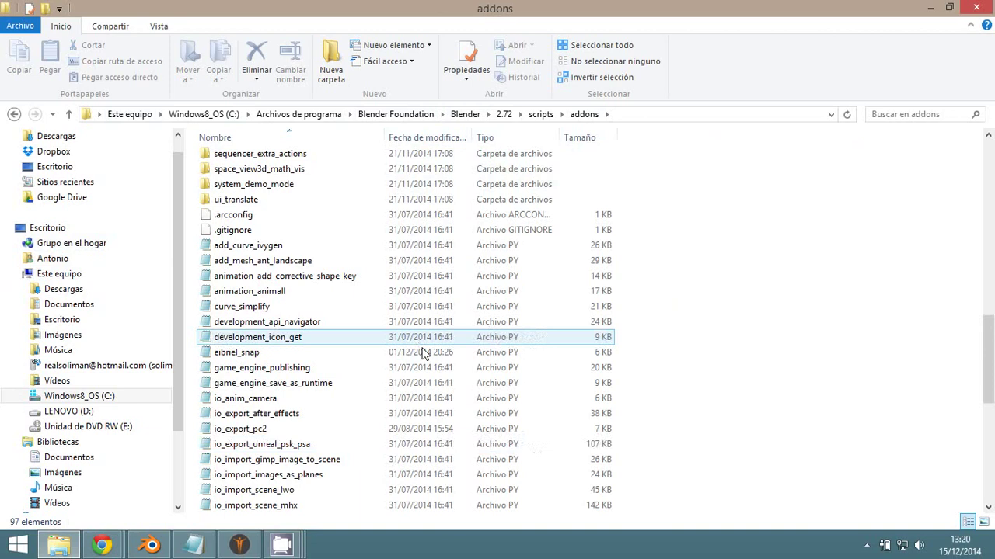
{"action": "right_click", "coordinate": [383, 449]}
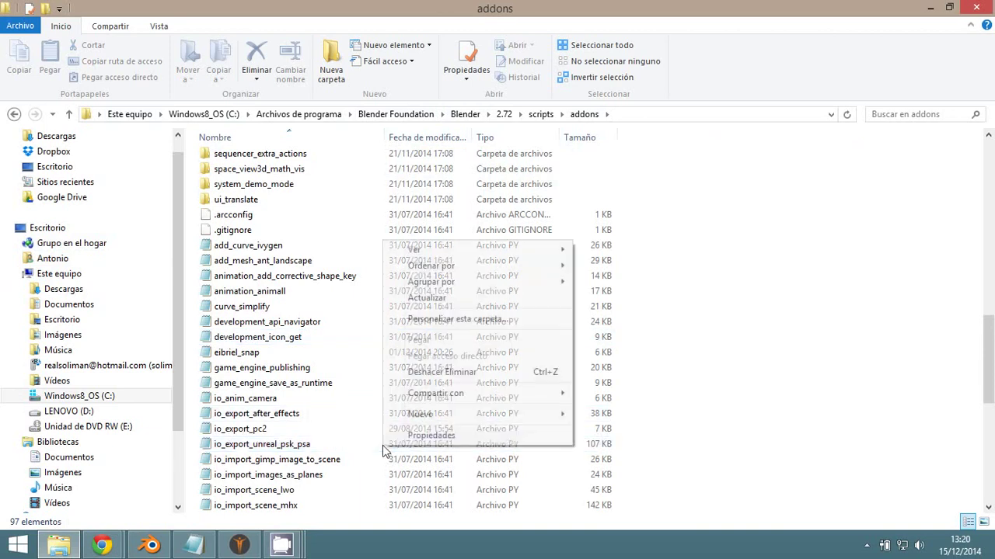
{"action": "left_click", "coordinate": [53, 70]}
{"action": "scroll", "coordinate": [280, 319], "scroll_direction": "up", "scroll_amount": 3}
{"action": "scroll", "coordinate": [282, 317], "scroll_direction": "up", "scroll_amount": 2}
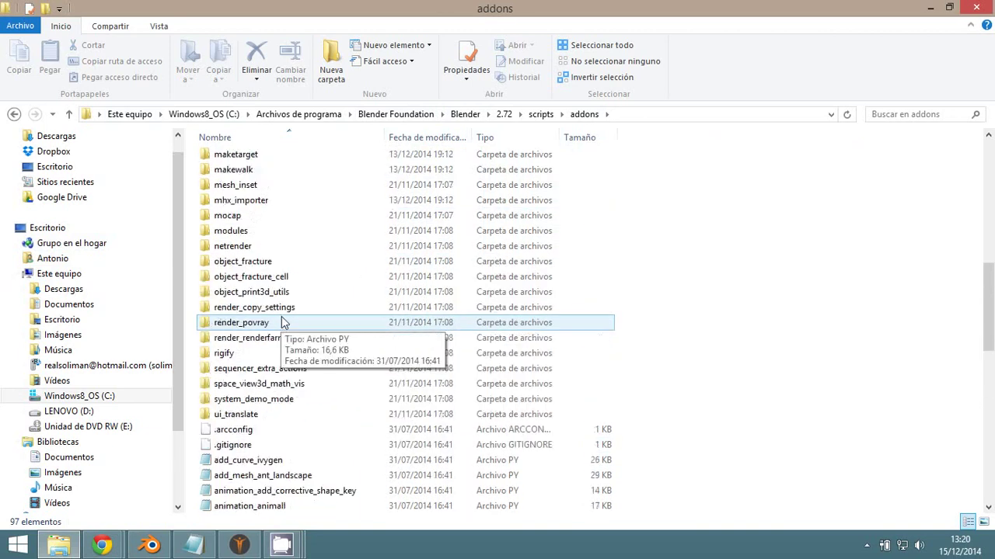
{"action": "scroll", "coordinate": [286, 321], "scroll_direction": "up", "scroll_amount": 2}
{"action": "scroll", "coordinate": [286, 321], "scroll_direction": "up", "scroll_amount": 1}
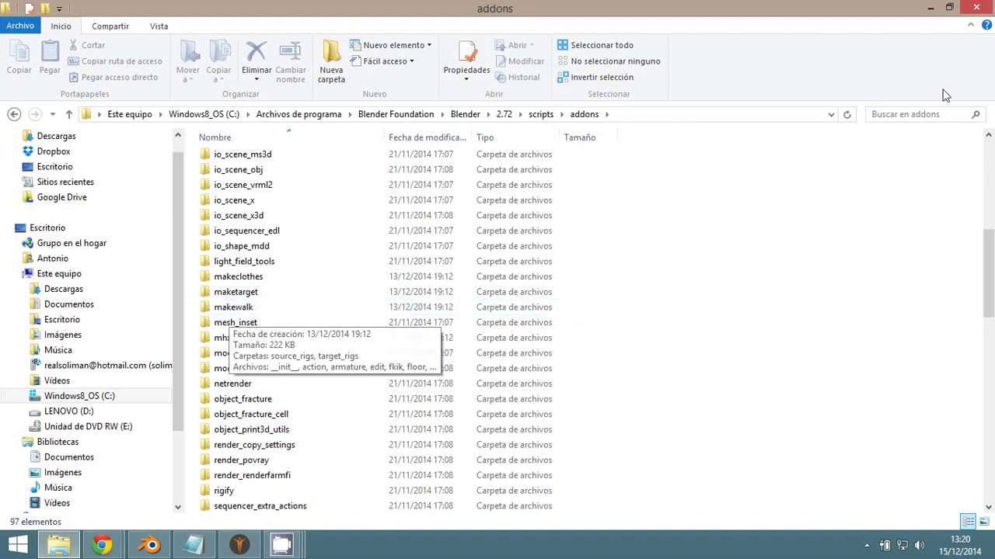
Close File Explorer, return to Blender and make the image editor taller
{"action": "left_click", "coordinate": [977, 8]}
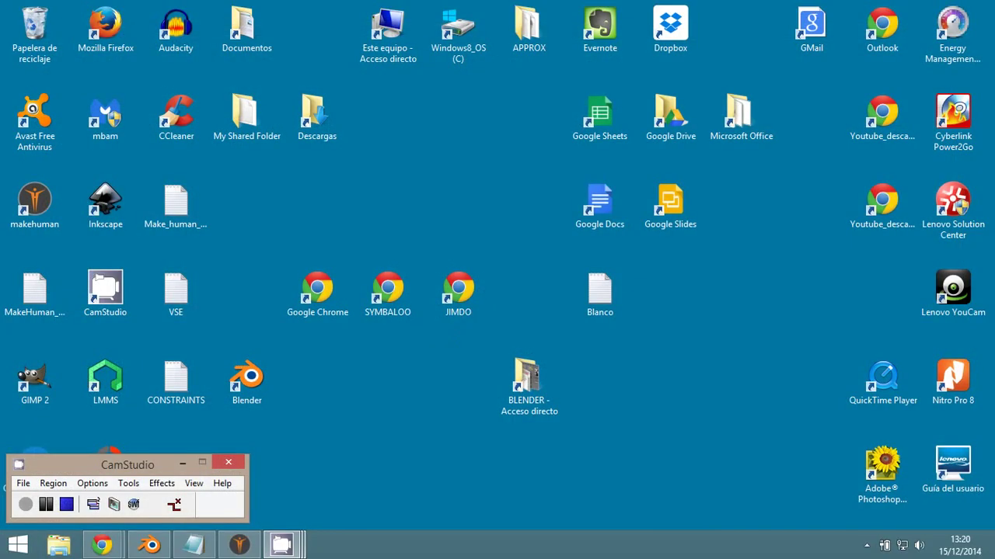
{"action": "left_click", "coordinate": [150, 545]}
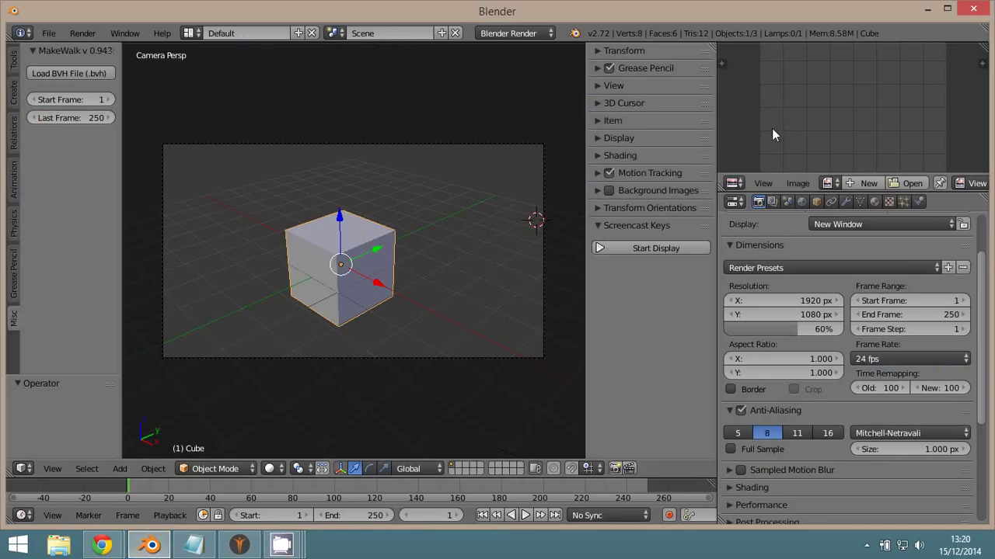
{"action": "left_click_drag", "start_coordinate": [737, 178], "coordinate": [730, 271]}
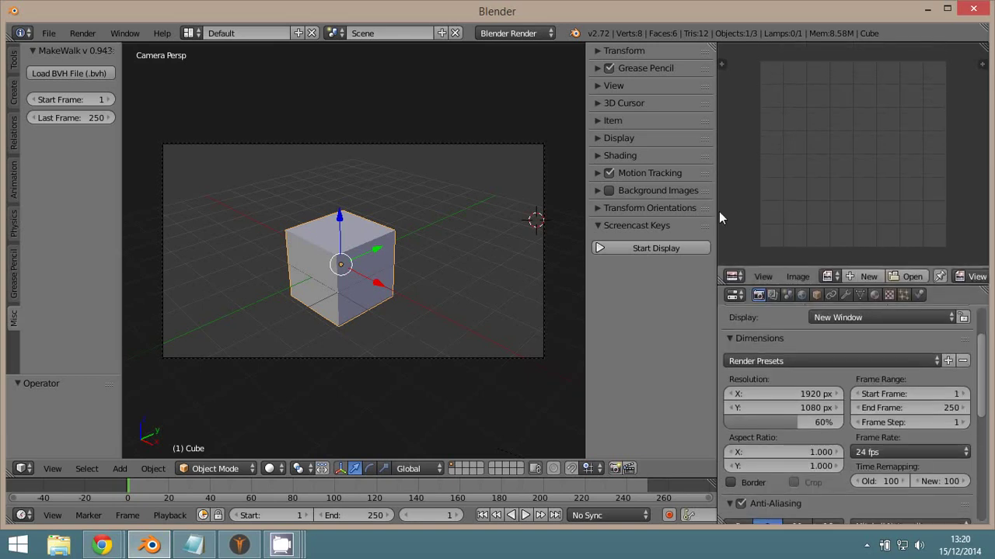
Widen the right-hand editors and turn the top-right area into User Preferences
{"action": "left_click_drag", "start_coordinate": [716, 205], "coordinate": [572, 222]}
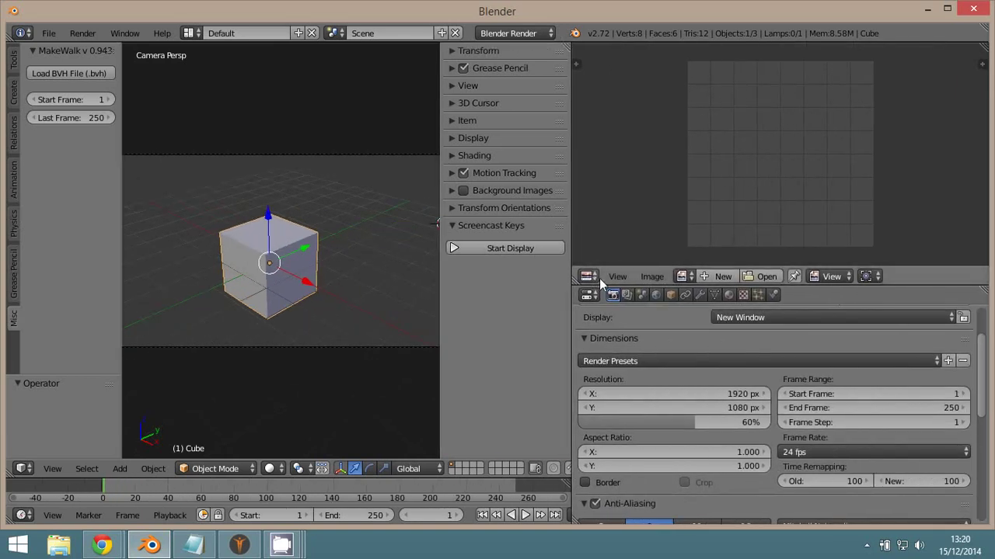
{"action": "left_click", "coordinate": [589, 277]}
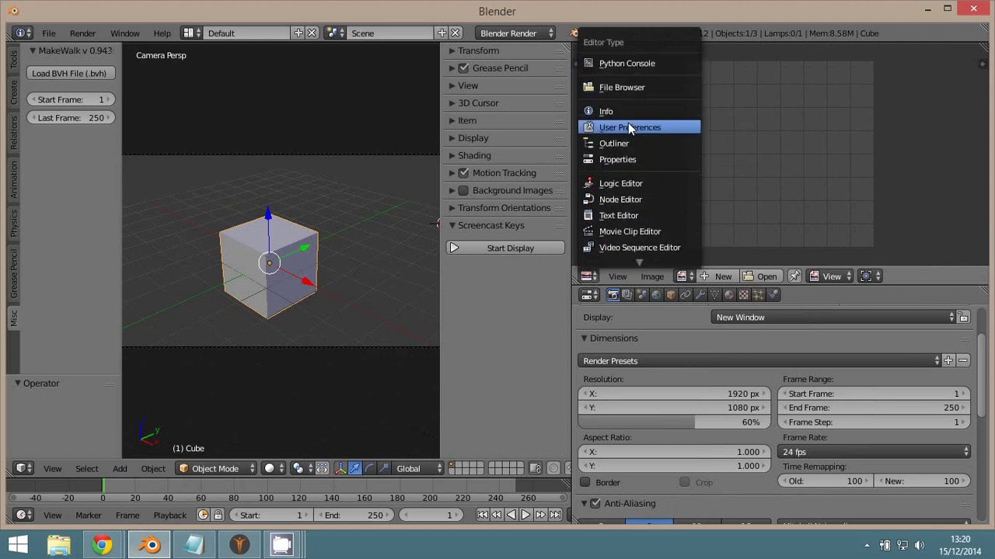
{"action": "left_click", "coordinate": [630, 127]}
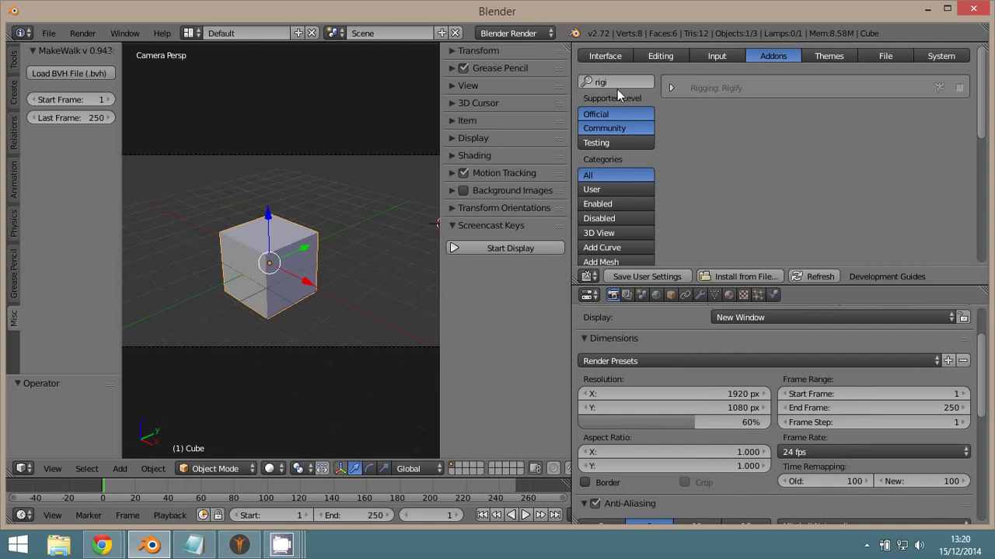
Filter add-ons by 'wal' and the MakeHuman category, then clear the search
{"action": "key", "text": "BackSpace"}
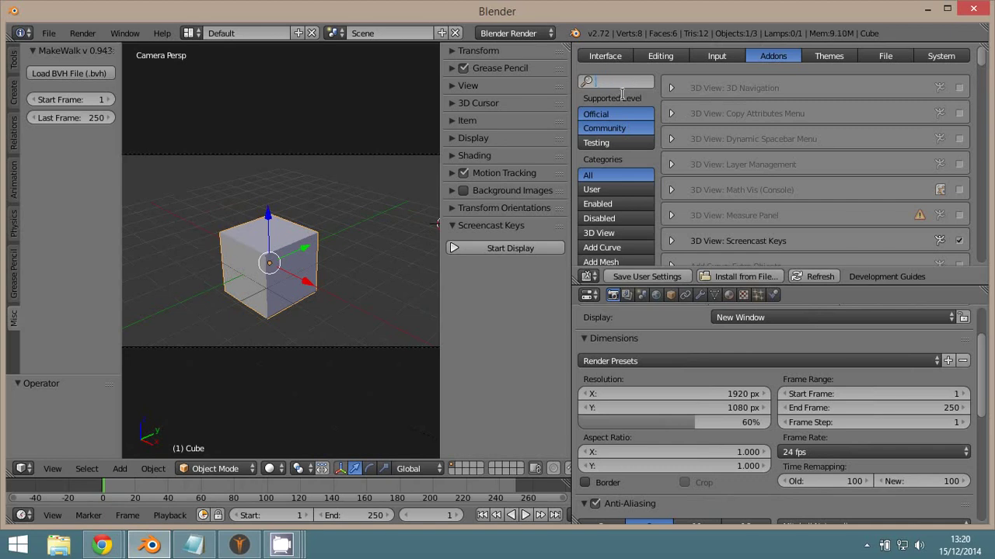
{"action": "type", "text": "w"}
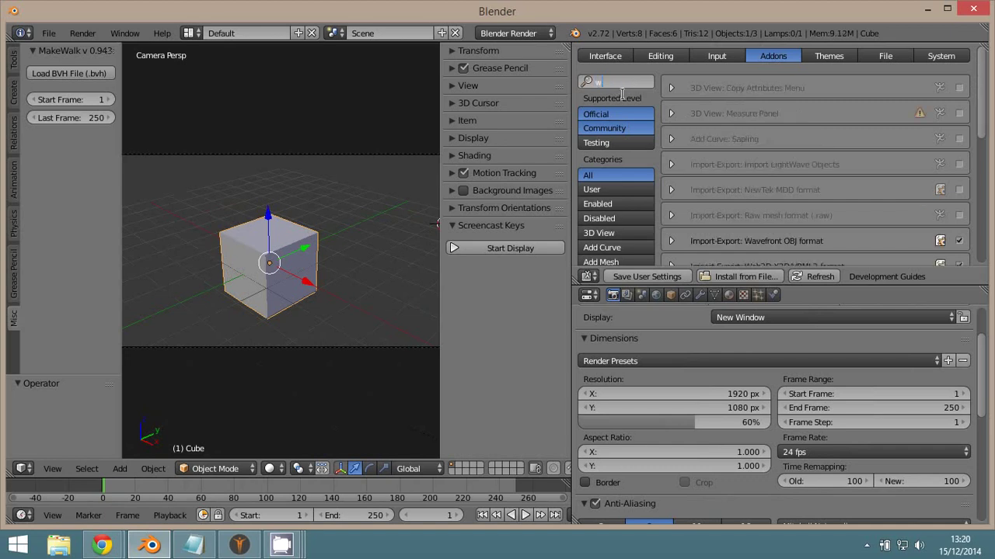
{"action": "type", "text": "al"}
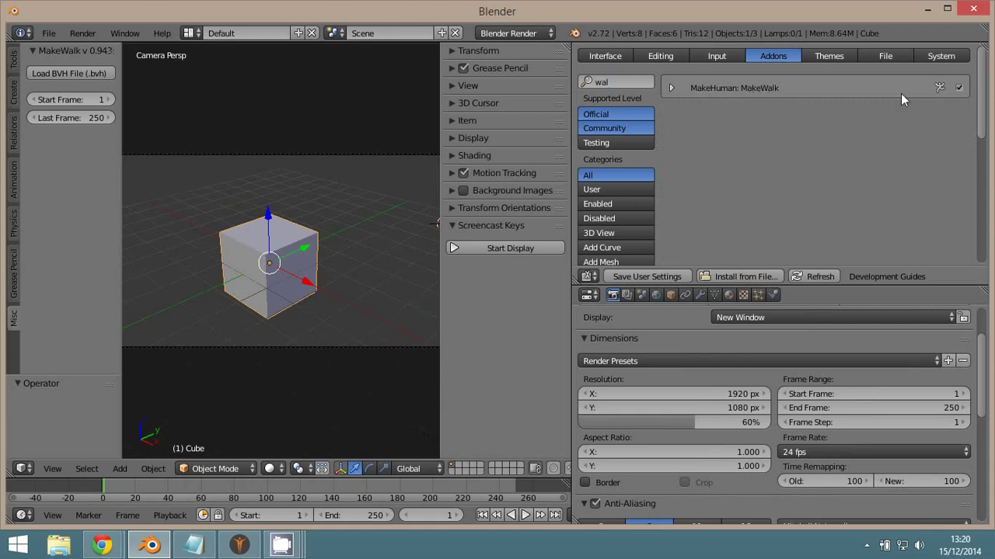
{"action": "scroll", "coordinate": [653, 176], "scroll_direction": "down", "scroll_amount": 4}
{"action": "scroll", "coordinate": [648, 177], "scroll_direction": "down", "scroll_amount": 1}
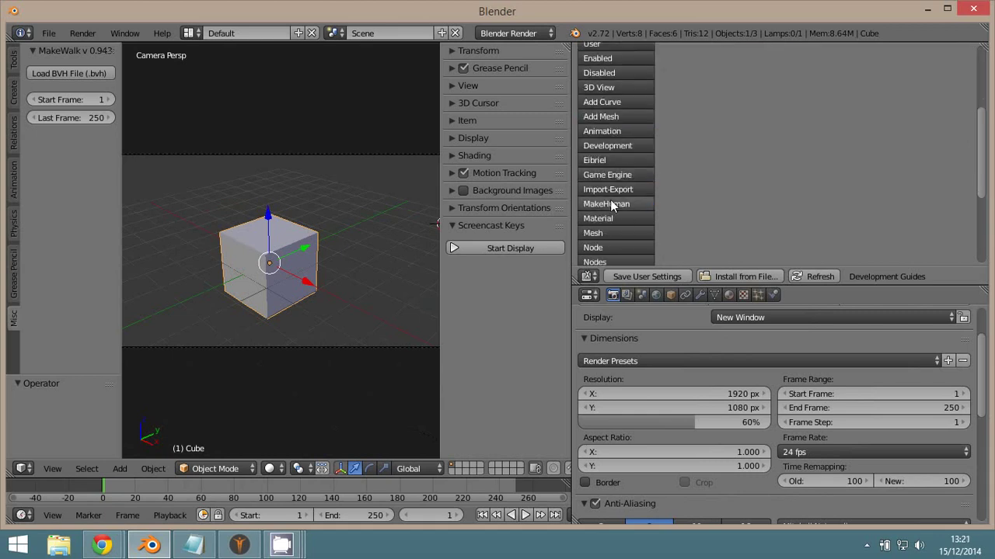
{"action": "left_click", "coordinate": [610, 204]}
{"action": "scroll", "coordinate": [696, 198], "scroll_direction": "up", "scroll_amount": 5}
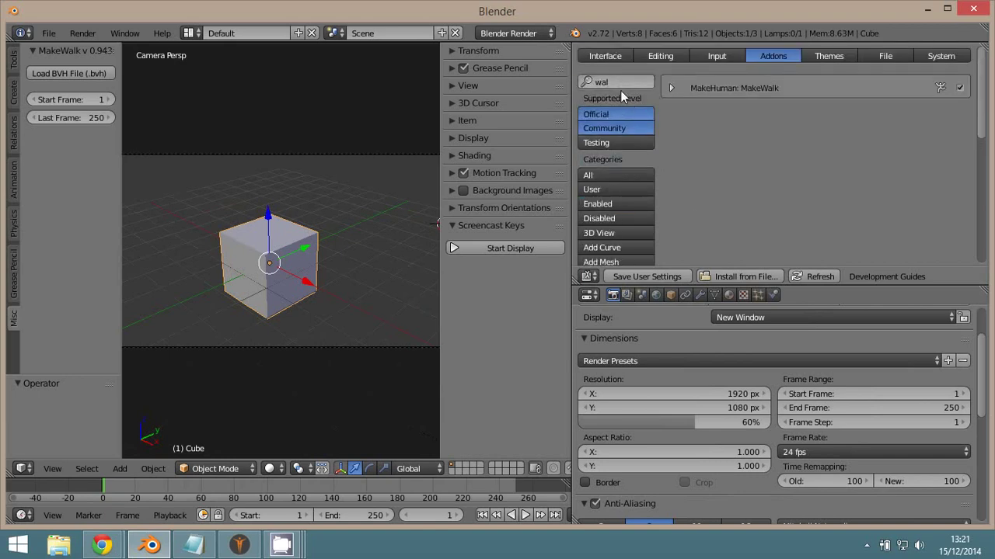
{"action": "key", "text": "BackSpace"}
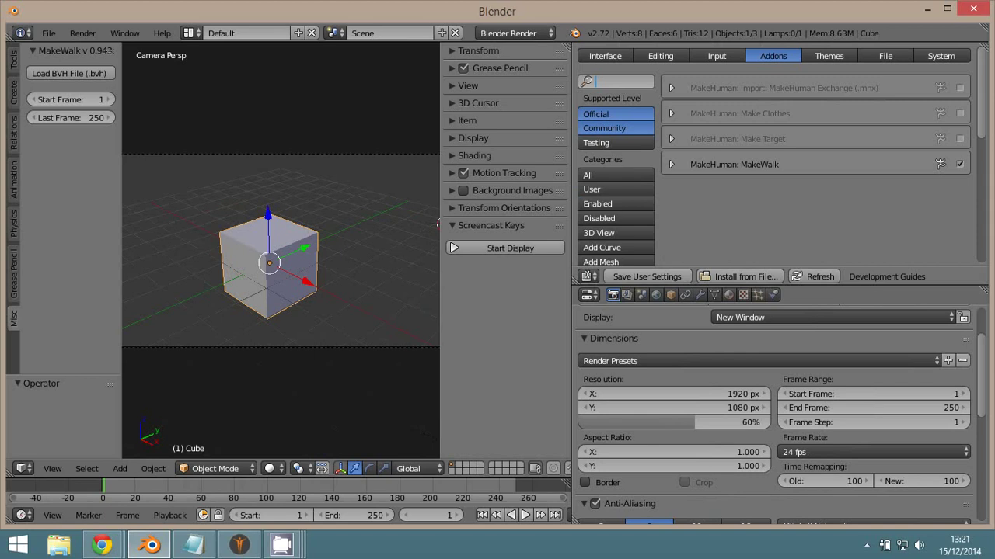
{"action": "left_click_drag", "start_coordinate": [932, 286], "coordinate": [936, 467]}
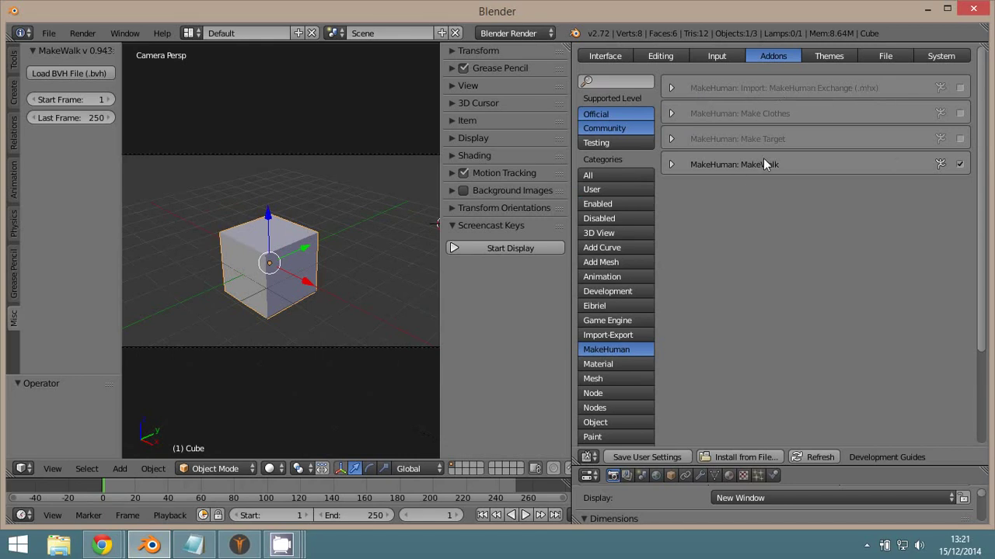
Search the add-ons for 'RIGI' and enable Rigging: Rigify
{"action": "left_click", "coordinate": [51, 34]}
{"action": "scroll", "coordinate": [724, 314], "scroll_direction": "down", "scroll_amount": 4}
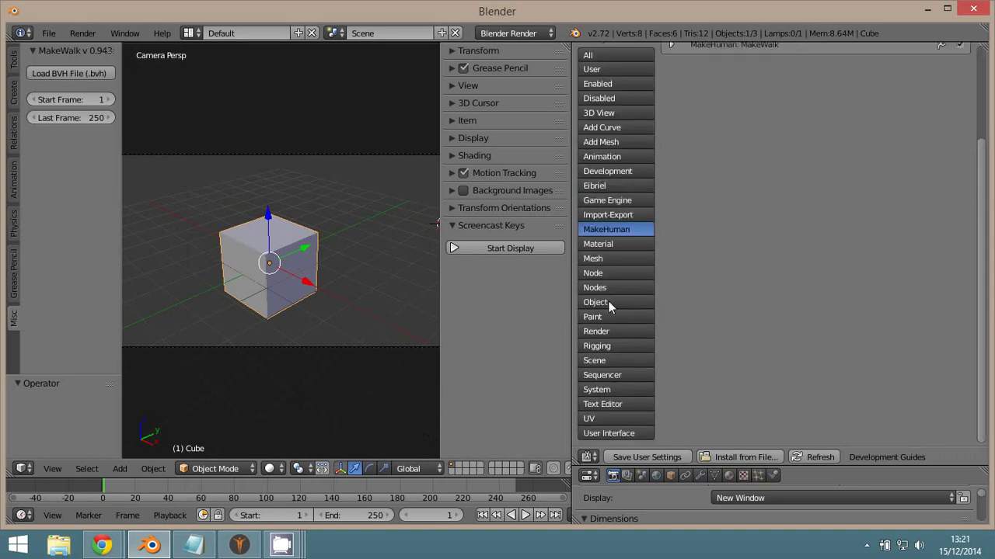
{"action": "scroll", "coordinate": [674, 345], "scroll_direction": "up", "scroll_amount": 4}
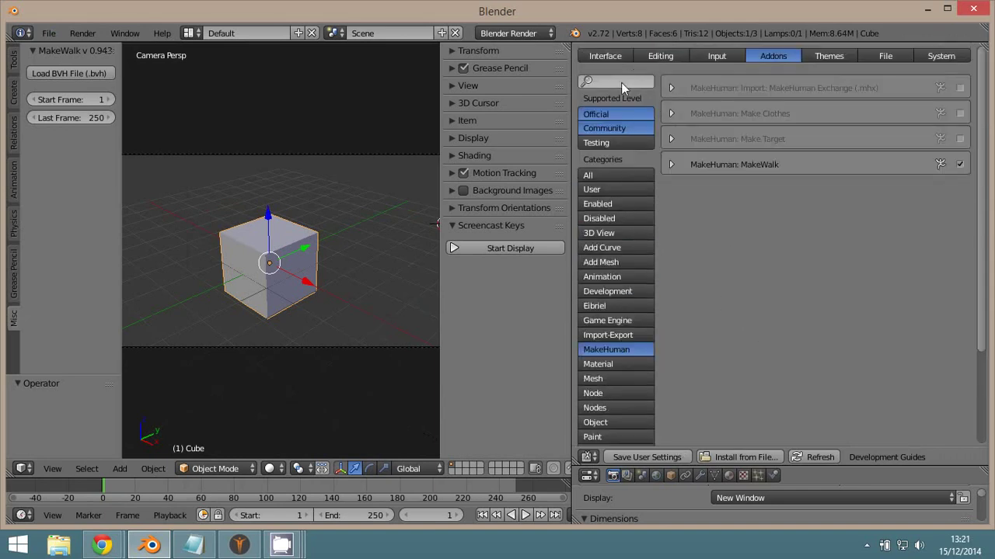
{"action": "left_click", "coordinate": [620, 82]}
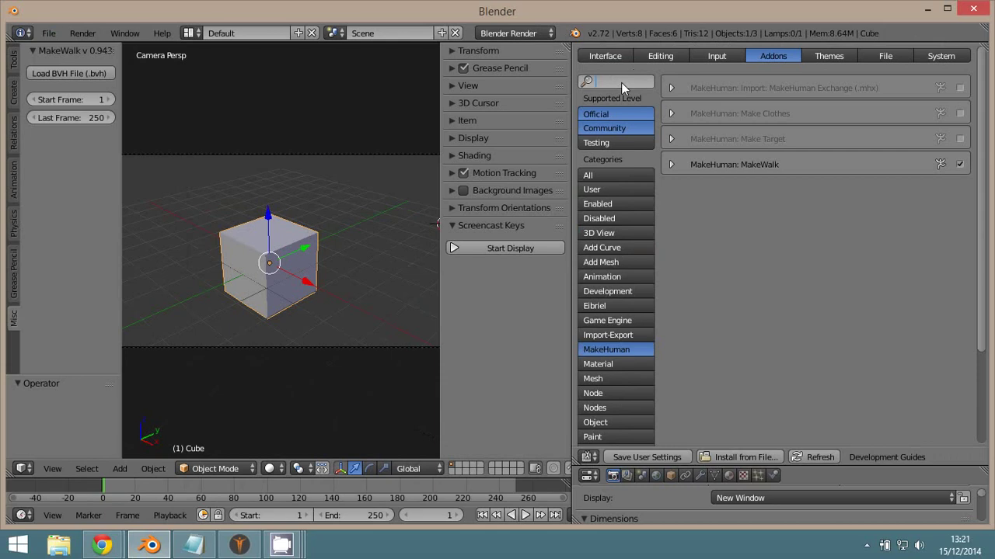
{"action": "left_click", "coordinate": [608, 176]}
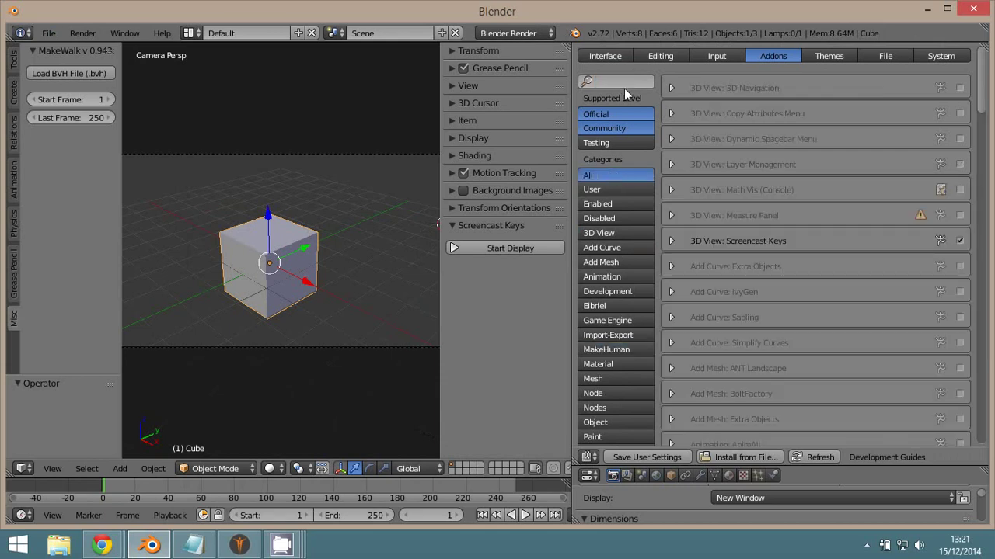
{"action": "left_click", "coordinate": [610, 81]}
{"action": "type", "text": "RIG"}
{"action": "key", "text": "Return"}
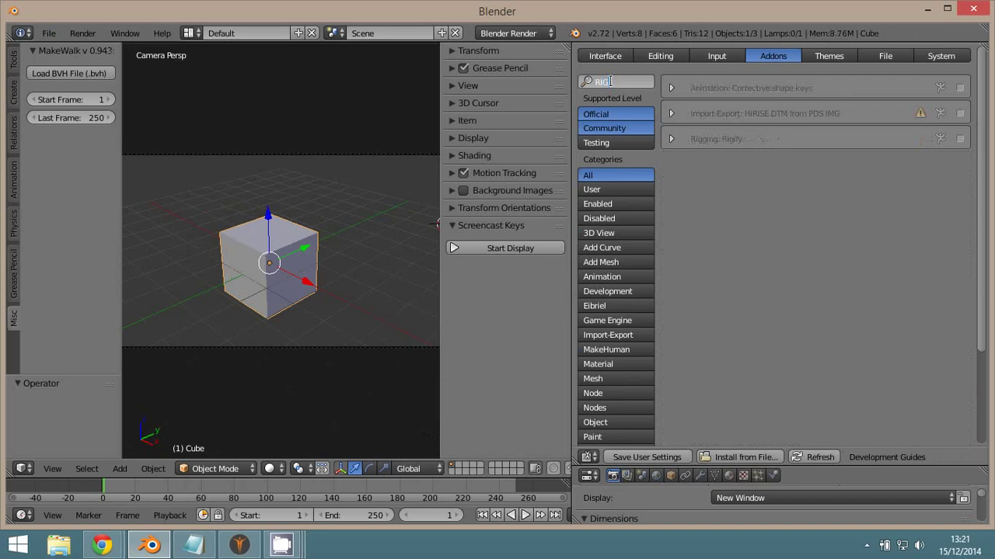
{"action": "type", "text": "IFY"}
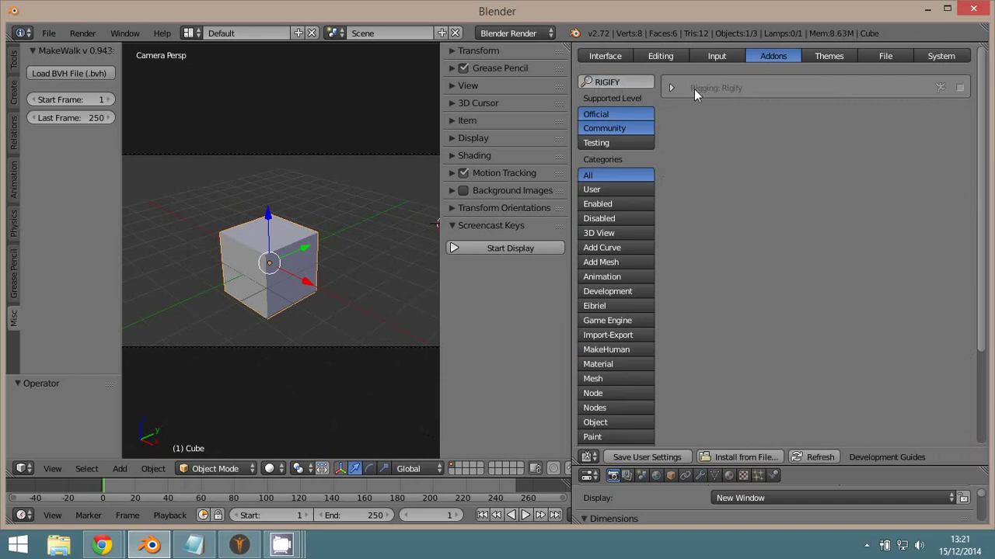
{"action": "left_click", "coordinate": [960, 87]}
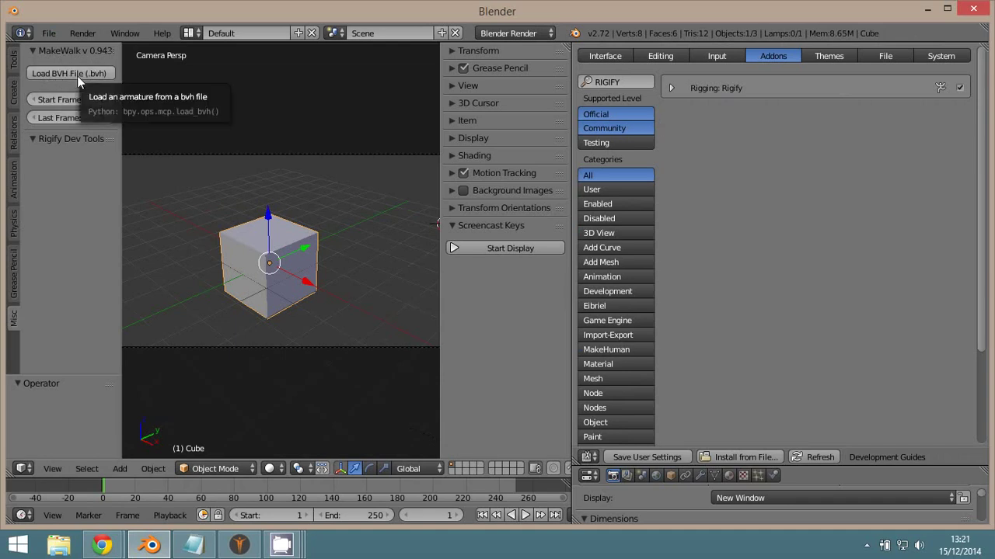
Minimize Blender, switch Chrome to the cgspeed blog, and translate it into Spanish
{"action": "left_click", "coordinate": [929, 10]}
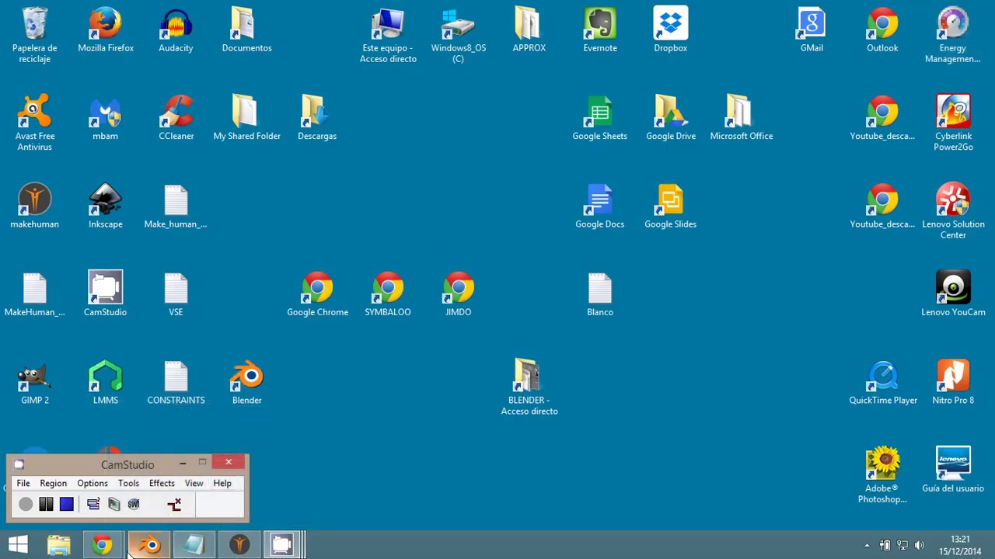
{"action": "mouse_move", "coordinate": [102, 546]}
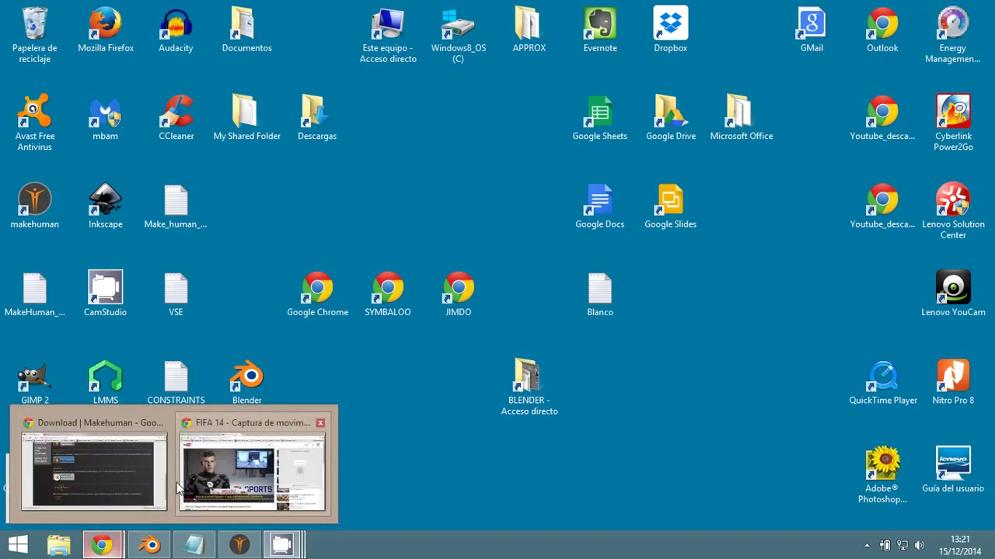
{"action": "left_click", "coordinate": [103, 483]}
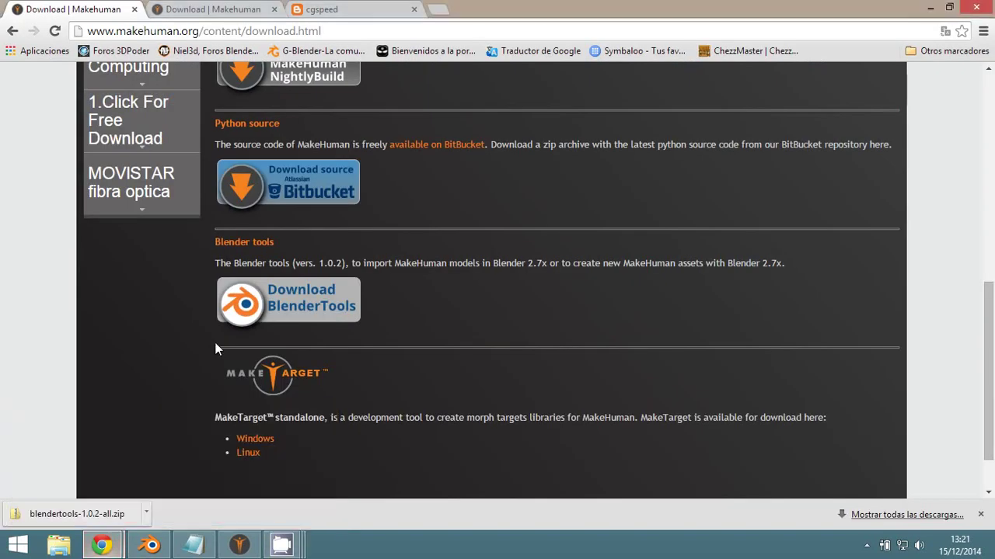
{"action": "left_click", "coordinate": [201, 11]}
{"action": "scroll", "coordinate": [263, 146], "scroll_direction": "up", "scroll_amount": 10}
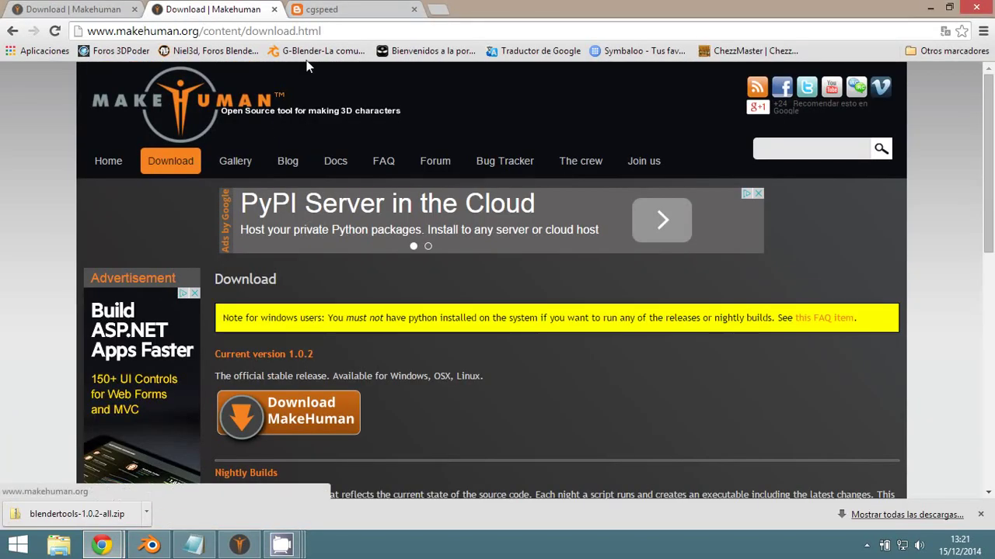
{"action": "left_click", "coordinate": [335, 10]}
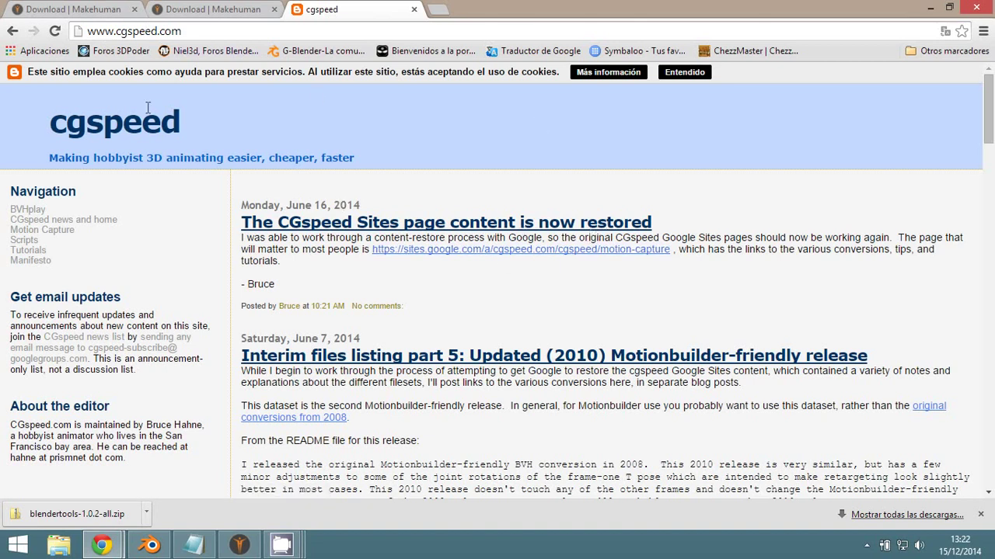
{"action": "left_click", "coordinate": [946, 32]}
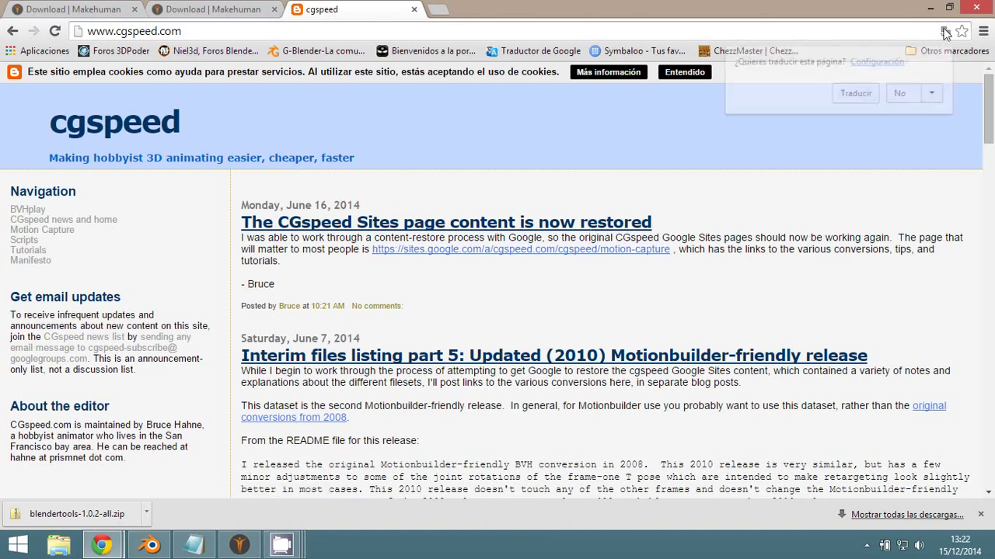
{"action": "left_click", "coordinate": [867, 100]}
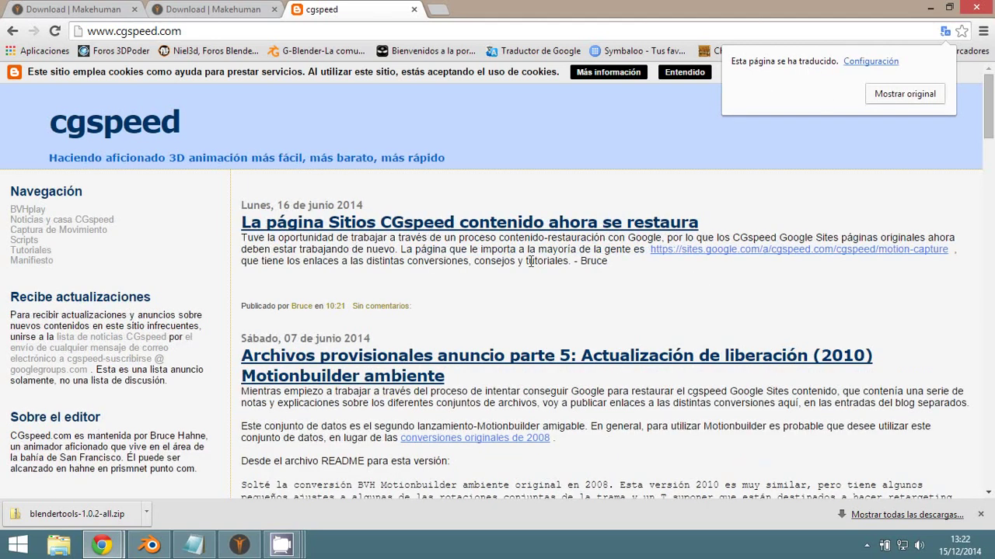
{"action": "left_click", "coordinate": [835, 274]}
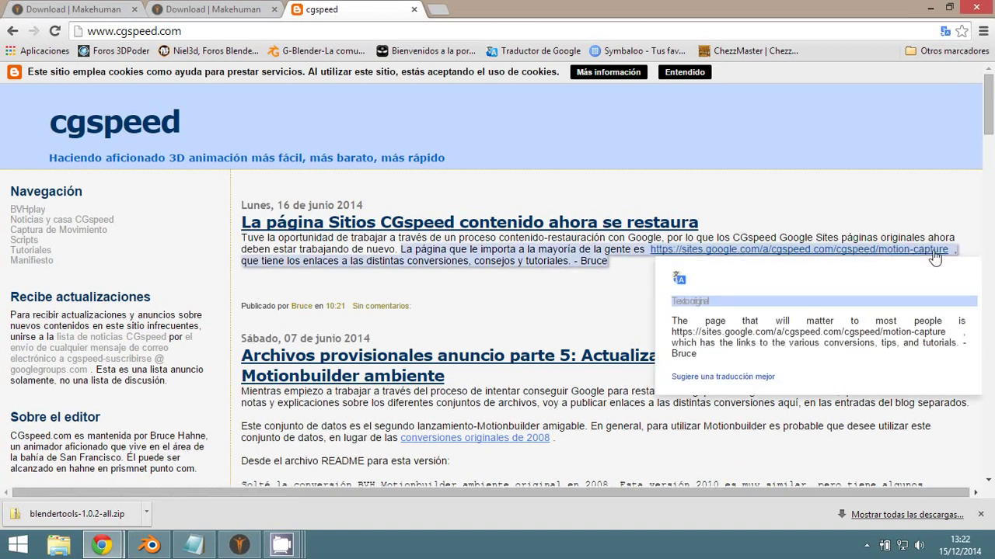
{"action": "mouse_move", "coordinate": [101, 546]}
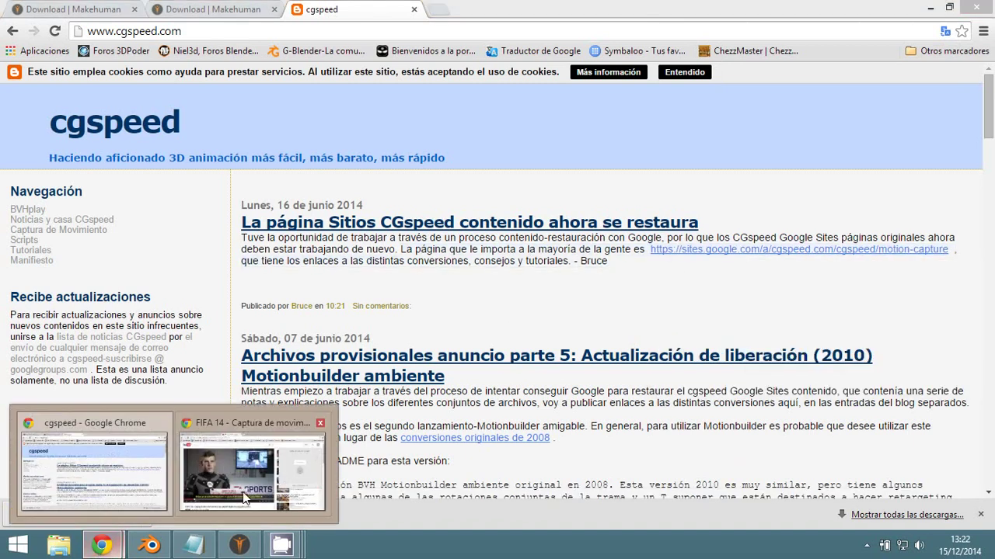
On the BVH file-extension page, select 'BVH' and 'captura de movimiento' to see translations
{"action": "left_click", "coordinate": [249, 467]}
{"action": "left_click", "coordinate": [87, 8]}
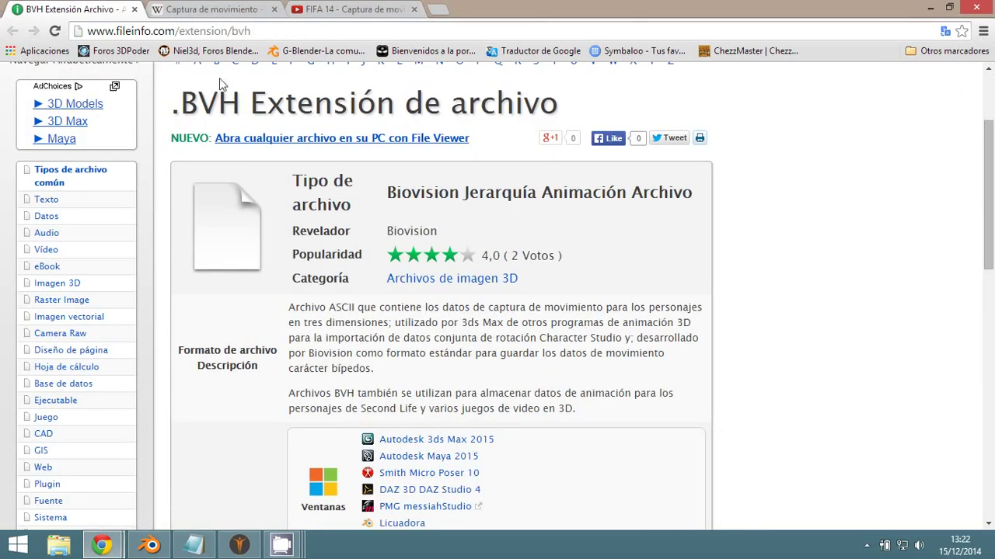
{"action": "left_click_drag", "start_coordinate": [187, 102], "coordinate": [239, 101]}
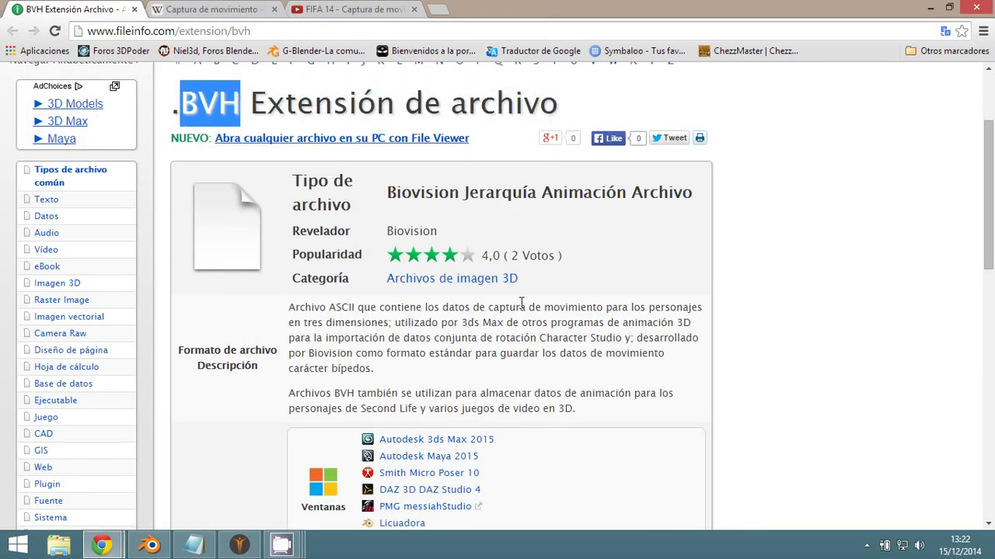
{"action": "scroll", "coordinate": [567, 270], "scroll_direction": "down", "scroll_amount": 2}
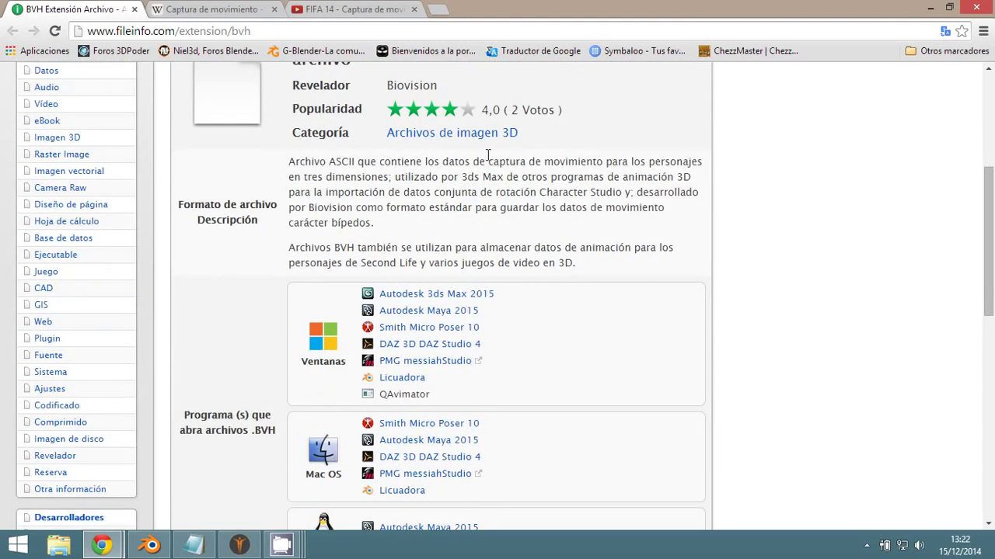
{"action": "left_click_drag", "start_coordinate": [487, 162], "coordinate": [614, 163]}
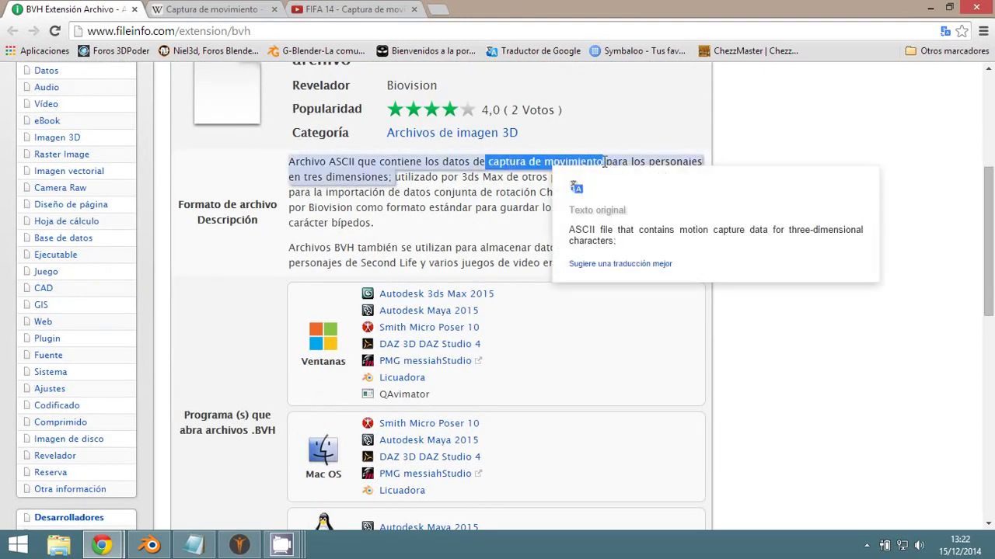
{"action": "left_click", "coordinate": [573, 176]}
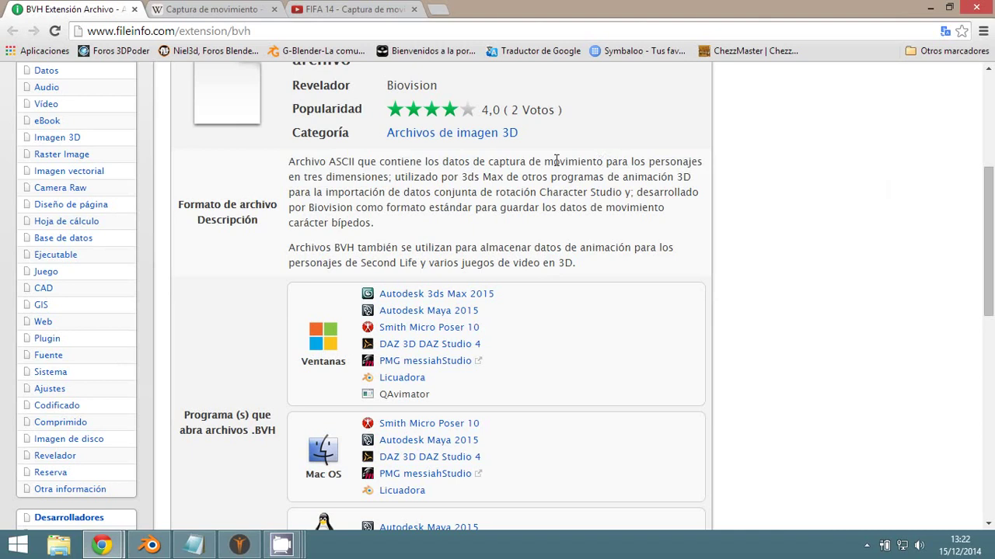
{"action": "left_click_drag", "start_coordinate": [602, 161], "coordinate": [503, 163]}
{"action": "left_click", "coordinate": [550, 317]}
Enlarge the Wikipedia motion capture photo, then move on to the FIFA 14 video
{"action": "left_click", "coordinate": [220, 14]}
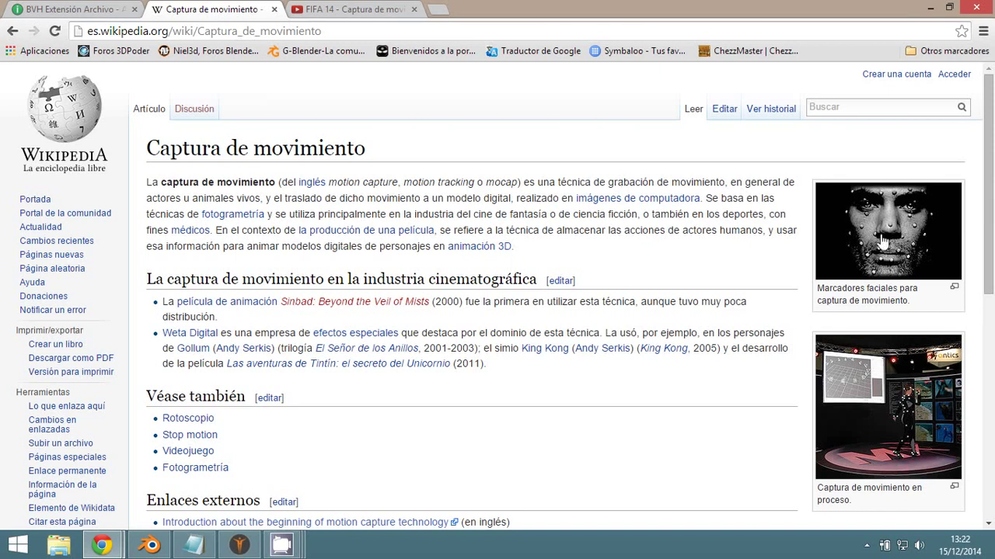
{"action": "scroll", "coordinate": [886, 393], "scroll_direction": "down", "scroll_amount": 1}
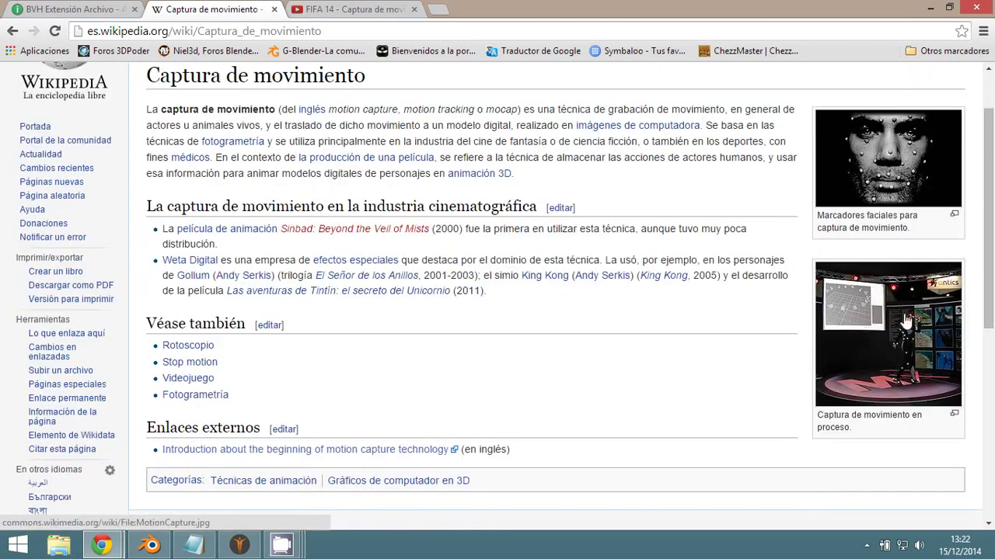
{"action": "left_click", "coordinate": [895, 350]}
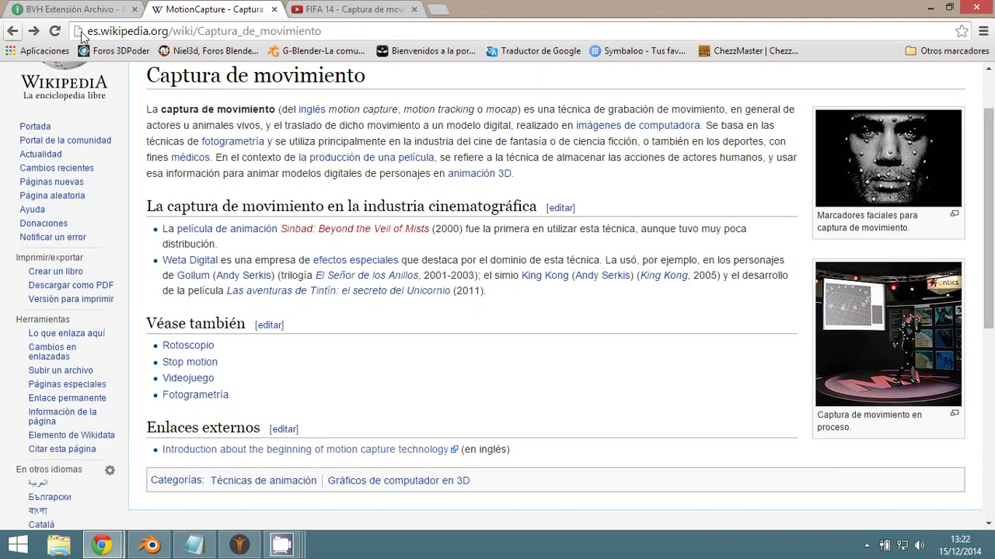
{"action": "left_click", "coordinate": [12, 31]}
{"action": "left_click", "coordinate": [371, 9]}
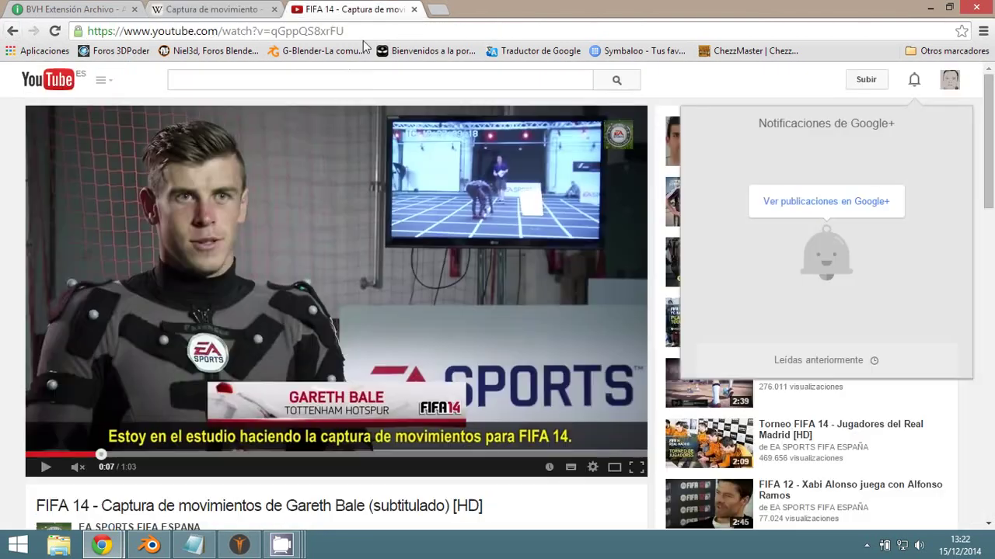
Play the FIFA 14 video to 0:22, then close the YouTube and Wikipedia tabs
{"action": "left_click", "coordinate": [43, 466]}
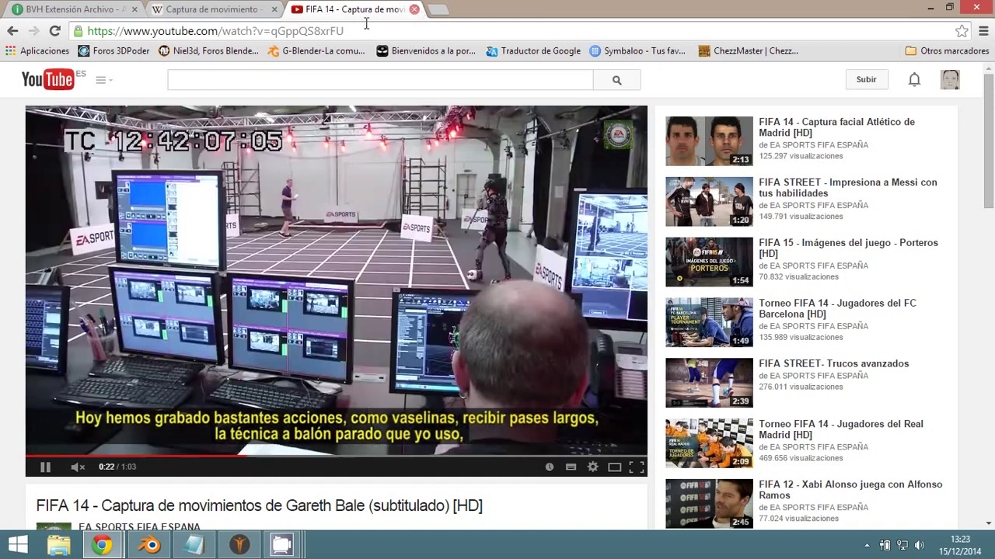
{"action": "left_click", "coordinate": [414, 9]}
{"action": "left_click", "coordinate": [272, 10]}
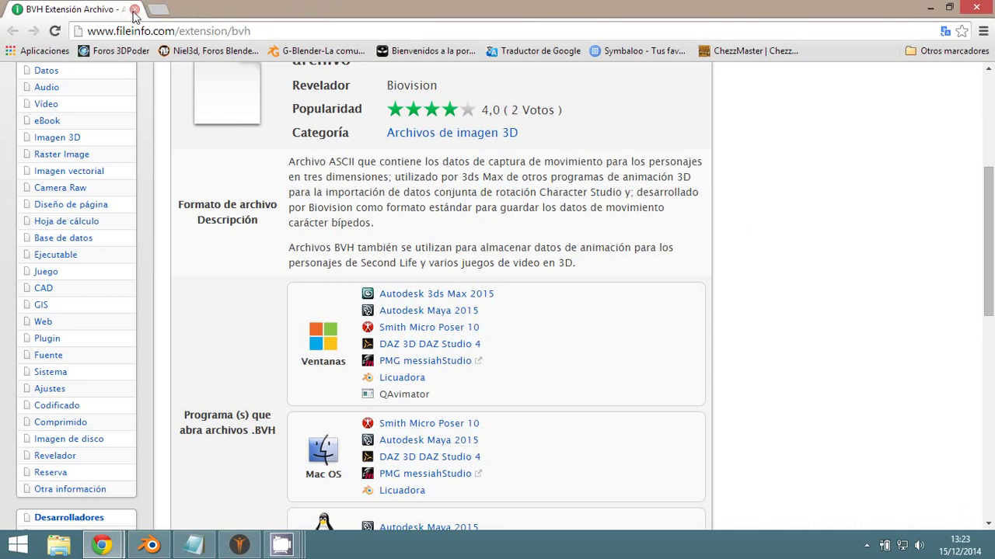
View the cgspeed motion capture page in original English and follow its Daz-friendly BVH release link
{"action": "left_click", "coordinate": [134, 9]}
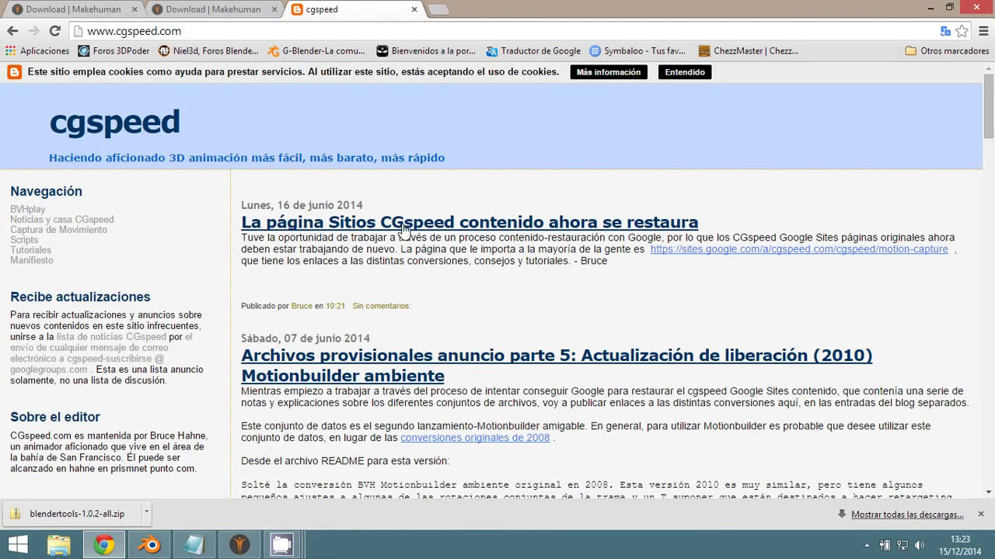
{"action": "mouse_move", "coordinate": [470, 222]}
{"action": "left_click", "coordinate": [825, 249]}
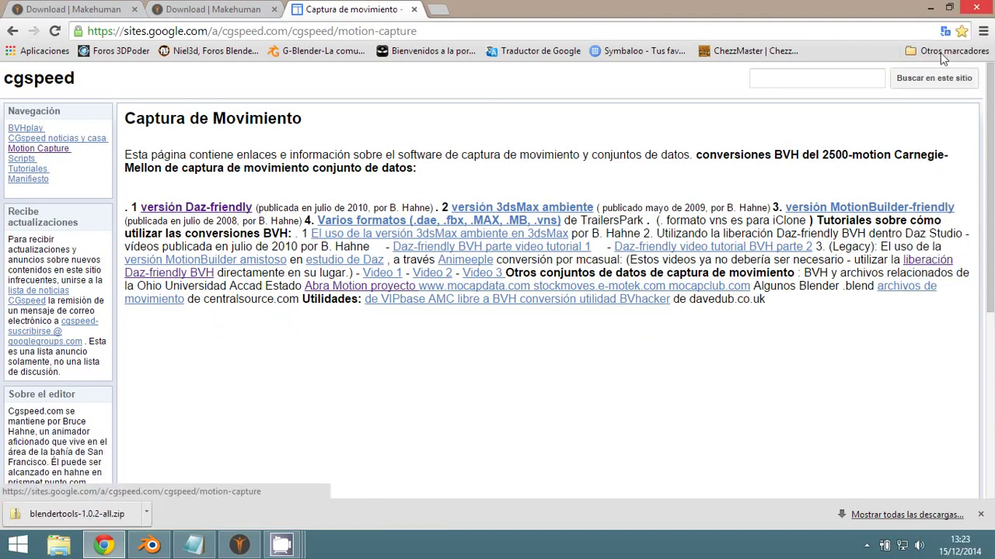
{"action": "left_click", "coordinate": [944, 33]}
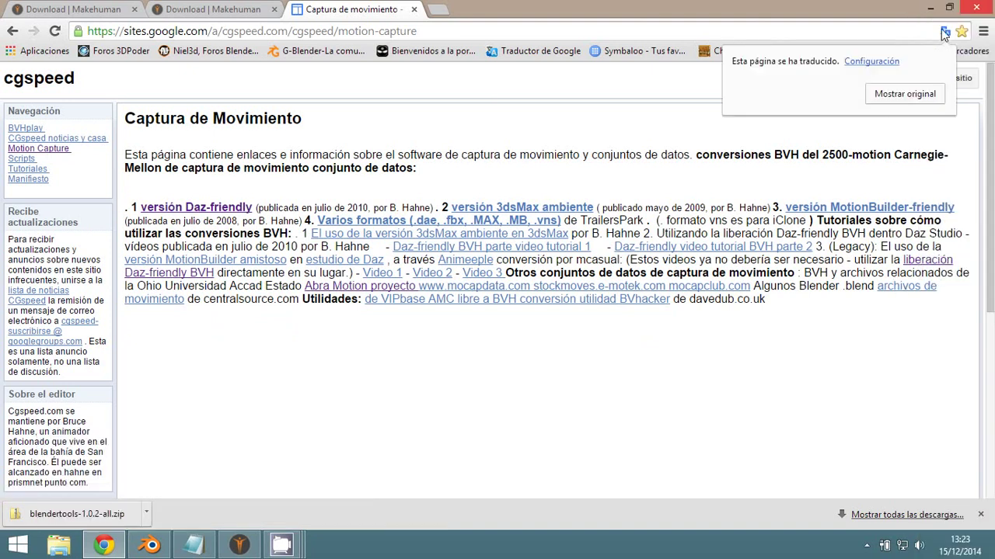
{"action": "left_click", "coordinate": [904, 94]}
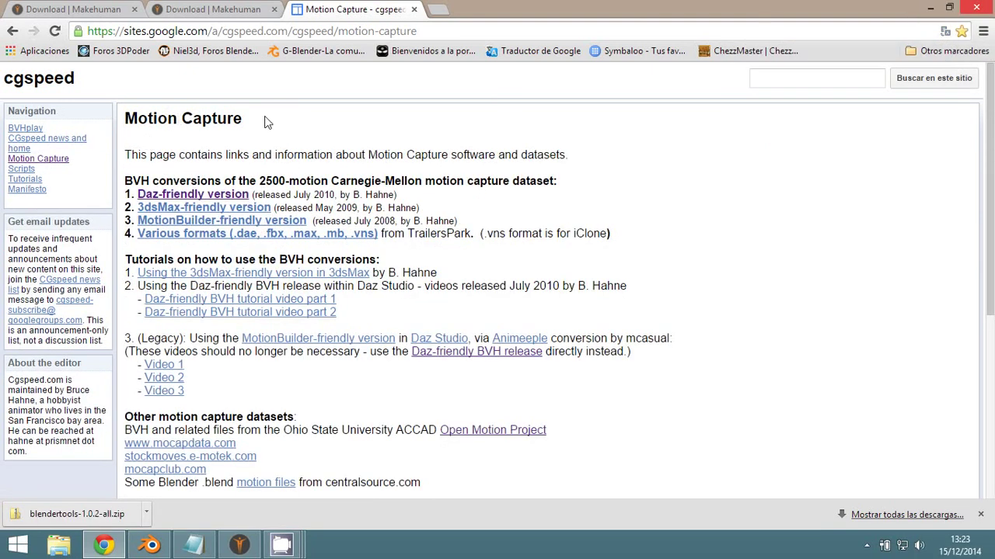
{"action": "left_click_drag", "start_coordinate": [264, 122], "coordinate": [121, 132]}
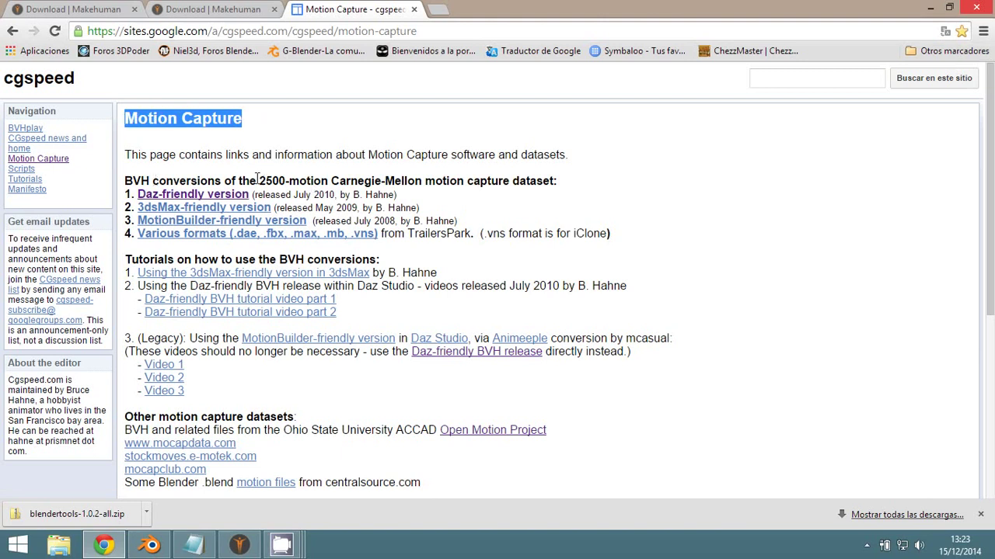
{"action": "left_click_drag", "start_coordinate": [257, 178], "coordinate": [284, 179]}
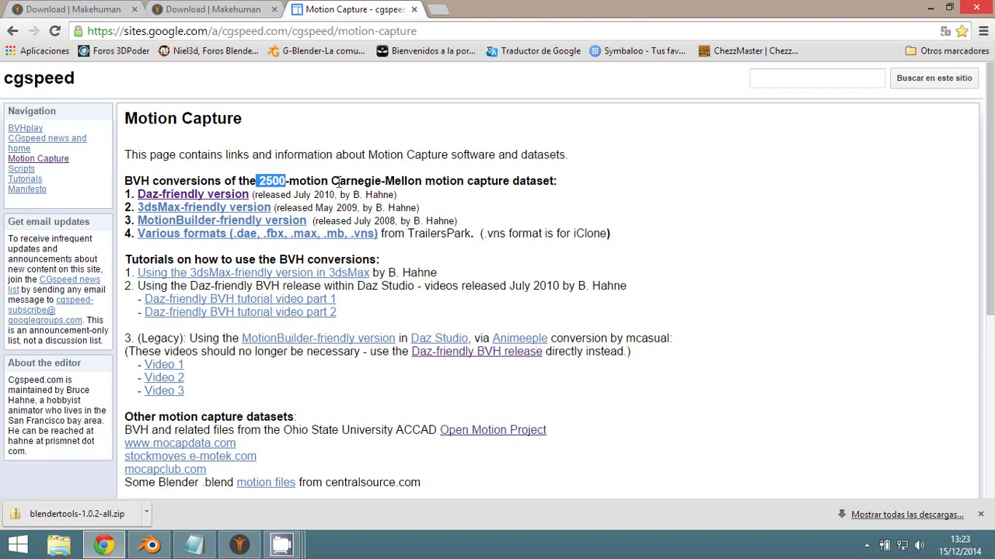
{"action": "left_click", "coordinate": [204, 196]}
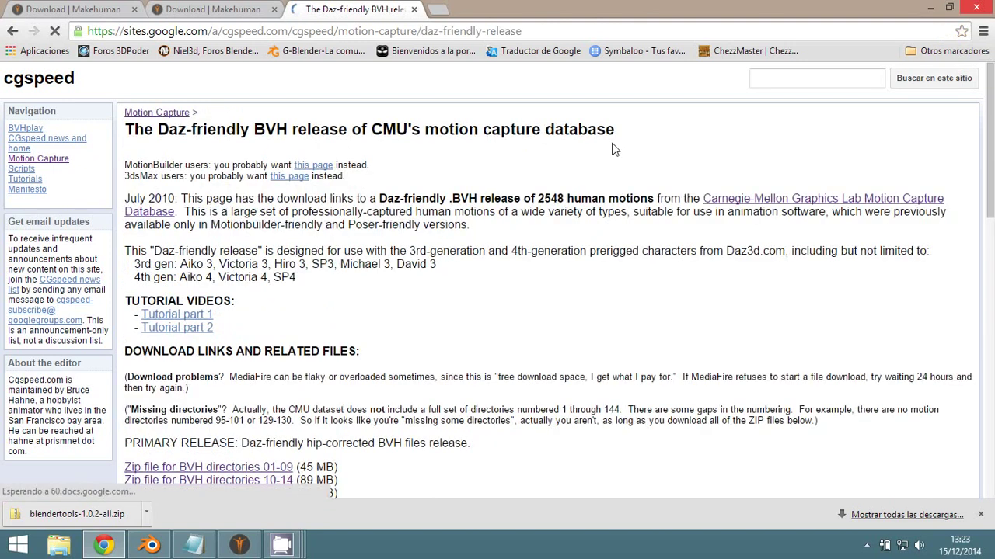
Toggle the release page between Spanish and English, then open the 'Zip file for BVH directories 01-09' download
{"action": "scroll", "coordinate": [554, 201], "scroll_direction": "down", "scroll_amount": 4}
{"action": "scroll", "coordinate": [554, 200], "scroll_direction": "down", "scroll_amount": 1}
{"action": "scroll", "coordinate": [554, 200], "scroll_direction": "up", "scroll_amount": 1}
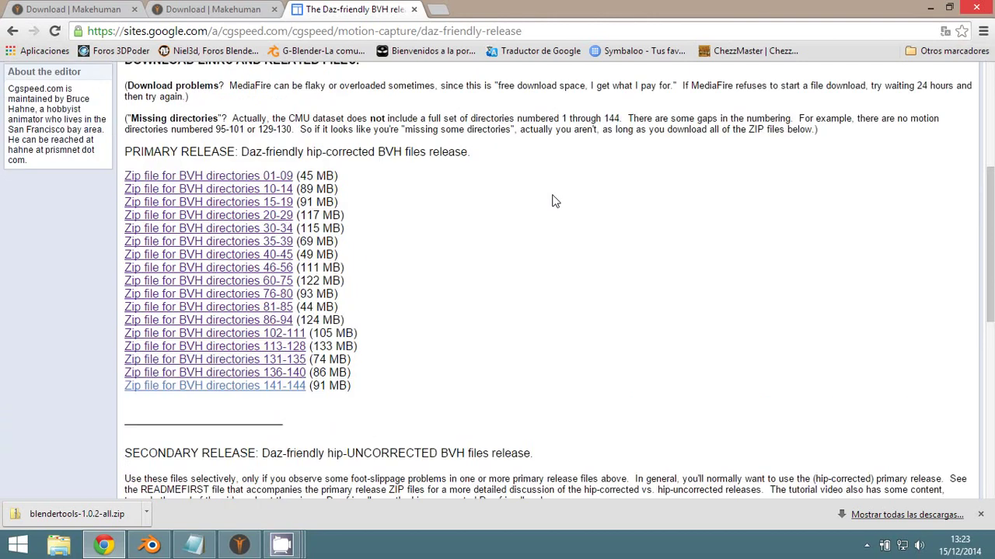
{"action": "left_click_drag", "start_coordinate": [494, 159], "coordinate": [120, 152]}
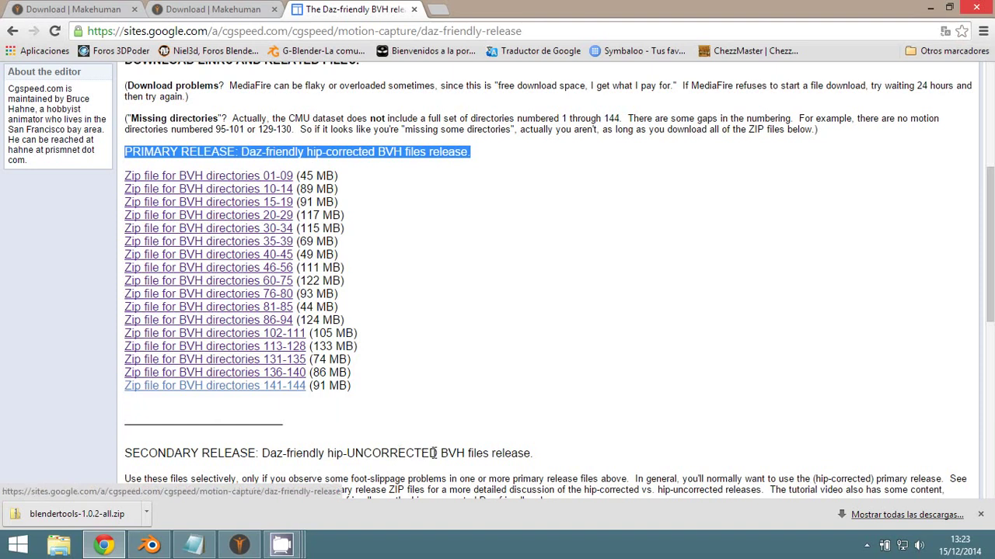
{"action": "left_click_drag", "start_coordinate": [437, 453], "coordinate": [345, 453]}
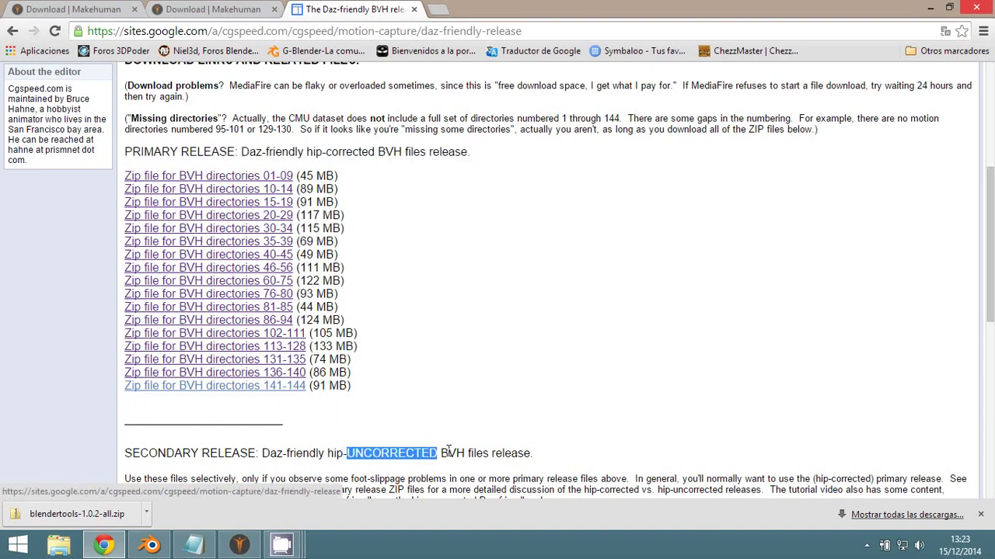
{"action": "left_click", "coordinate": [946, 31]}
{"action": "left_click", "coordinate": [858, 93]}
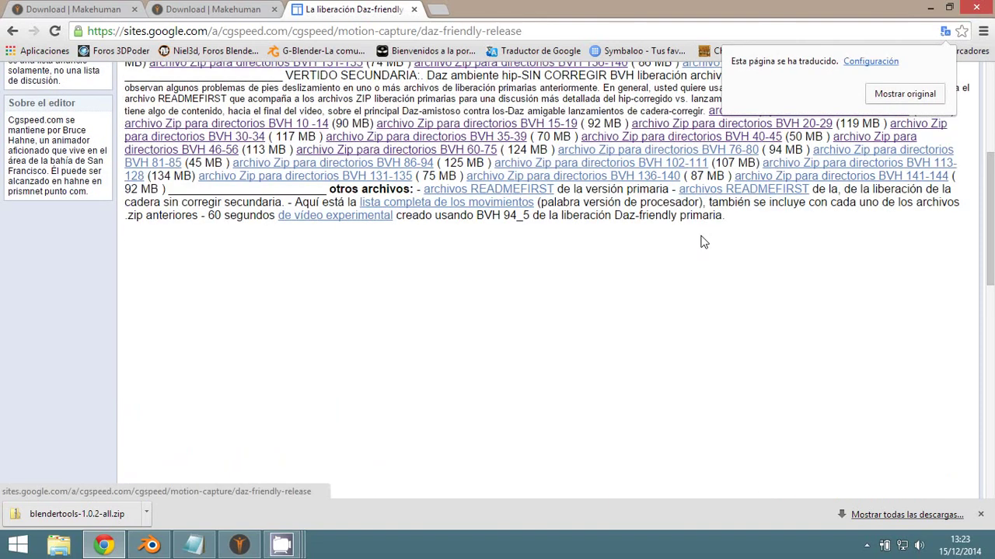
{"action": "scroll", "coordinate": [703, 242], "scroll_direction": "up", "scroll_amount": 3}
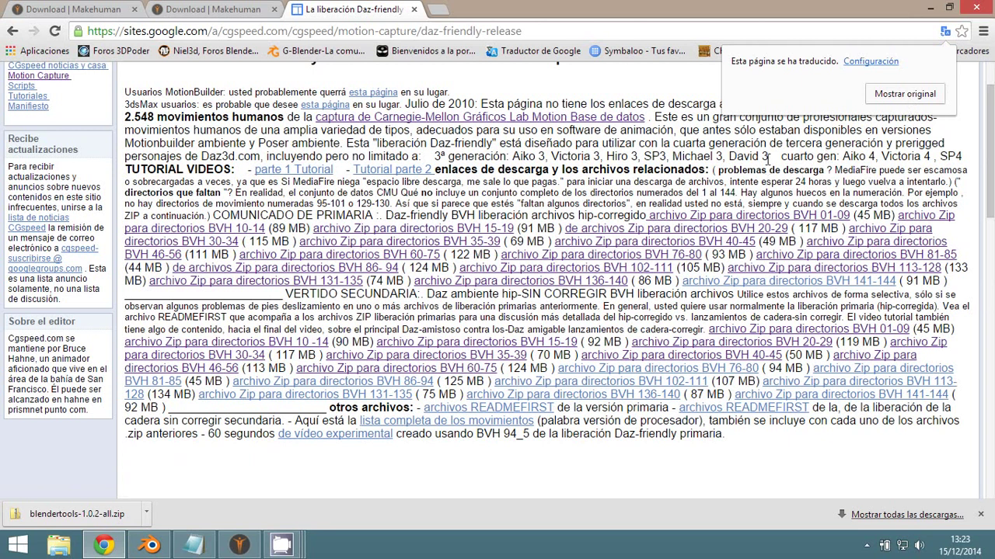
{"action": "left_click", "coordinate": [885, 94]}
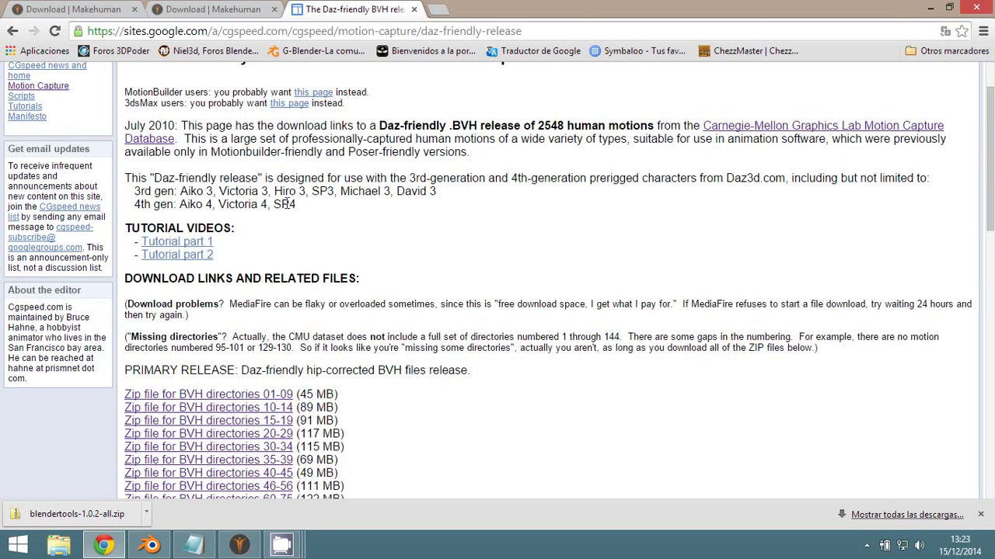
{"action": "scroll", "coordinate": [230, 253], "scroll_direction": "down", "scroll_amount": 1}
{"action": "left_click", "coordinate": [233, 250]}
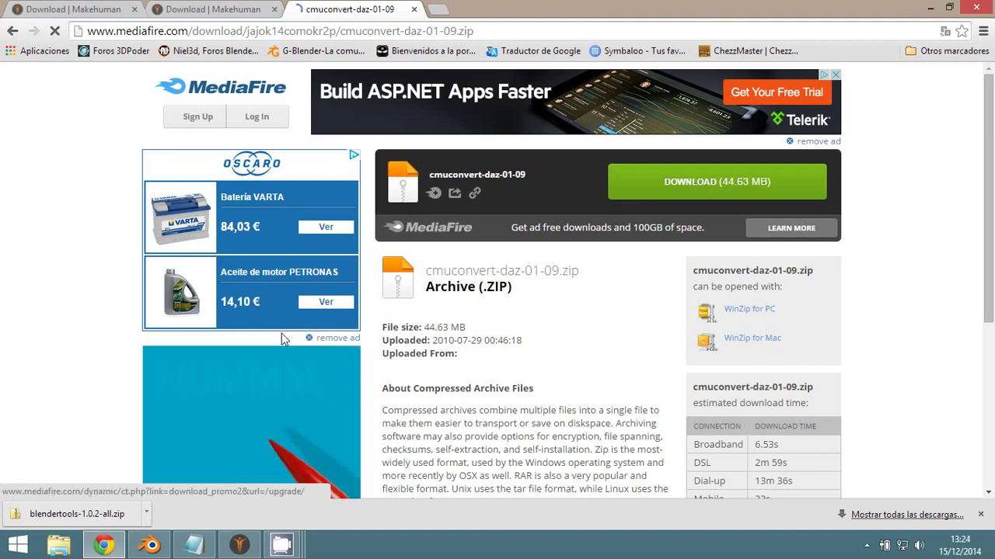
In File Explorer, open Descargas and then the BVH_Make folder
{"action": "left_click", "coordinate": [59, 544]}
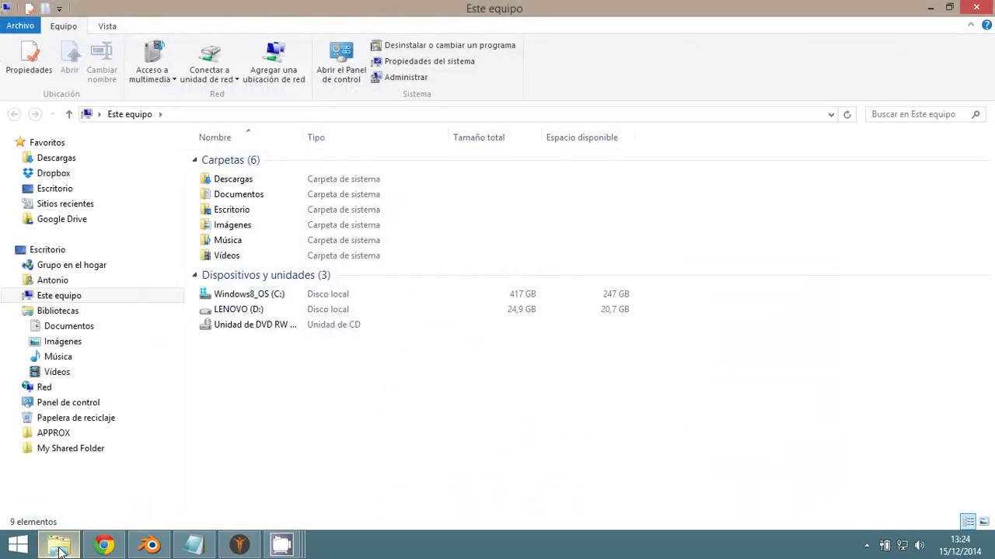
{"action": "left_click", "coordinate": [237, 182]}
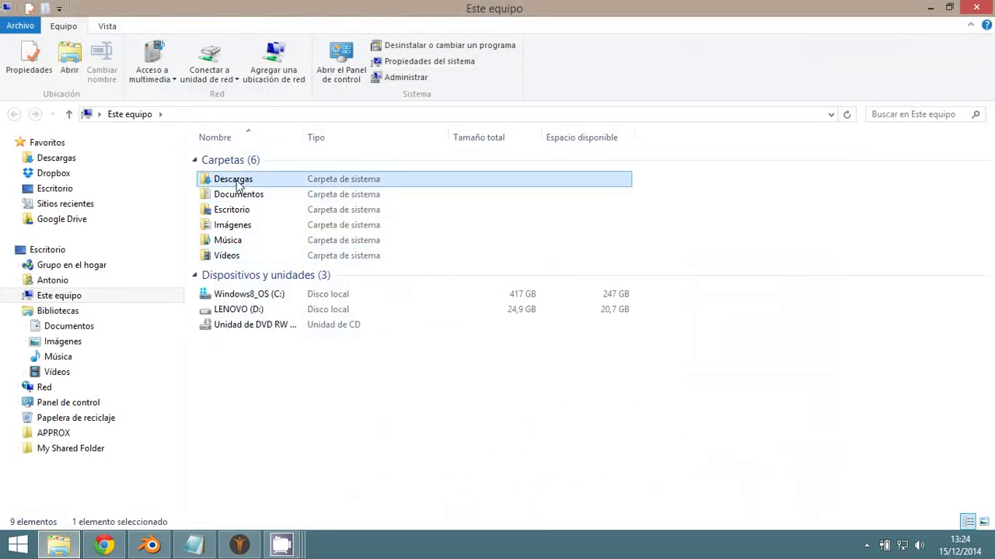
{"action": "double_click", "coordinate": [237, 181]}
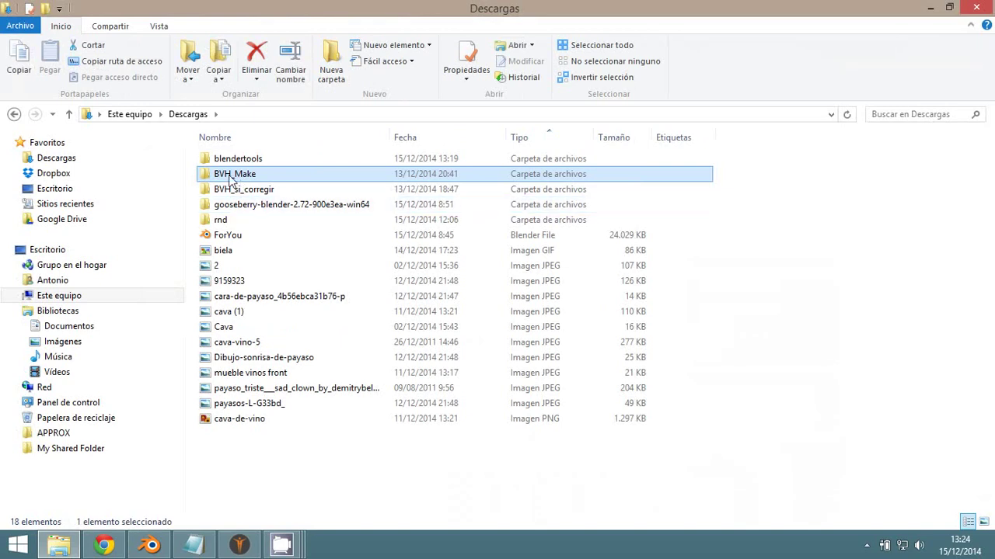
{"action": "left_click", "coordinate": [233, 177]}
{"action": "left_click", "coordinate": [261, 179]}
{"action": "left_click", "coordinate": [208, 179]}
{"action": "double_click", "coordinate": [208, 178]}
Open folder 88 to view its eleven BVH clips, then go back up to Descargas
{"action": "scroll", "coordinate": [231, 372], "scroll_direction": "down", "scroll_amount": 20}
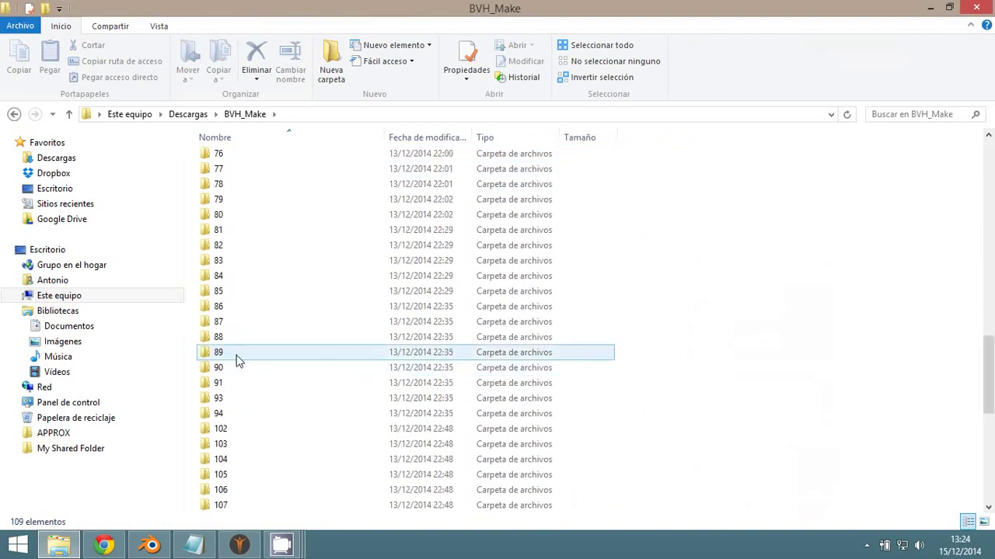
{"action": "scroll", "coordinate": [241, 357], "scroll_direction": "down", "scroll_amount": 10}
{"action": "scroll", "coordinate": [250, 378], "scroll_direction": "down", "scroll_amount": 2}
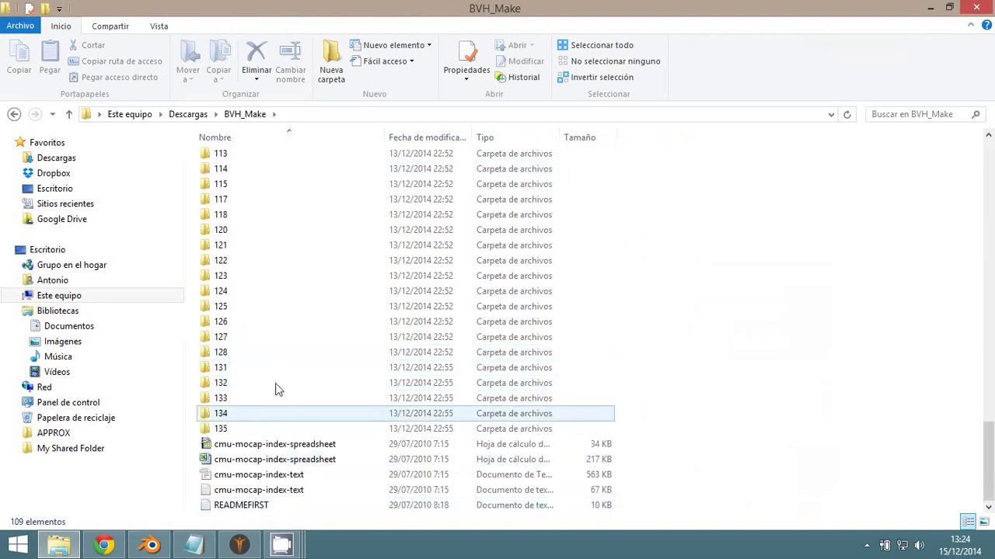
{"action": "scroll", "coordinate": [273, 328], "scroll_direction": "up", "scroll_amount": 4}
{"action": "scroll", "coordinate": [233, 256], "scroll_direction": "up", "scroll_amount": 2}
{"action": "left_click", "coordinate": [217, 202]}
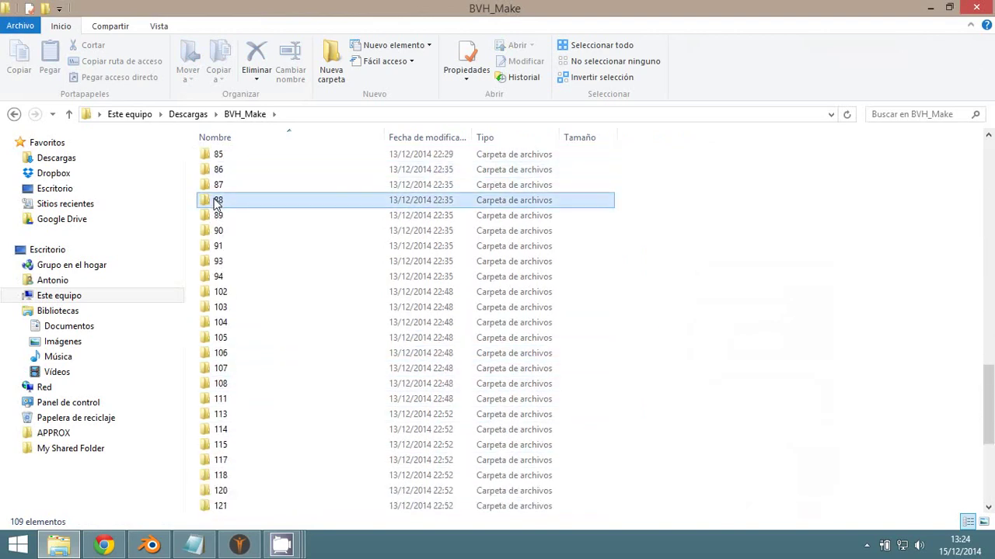
{"action": "double_click", "coordinate": [217, 202]}
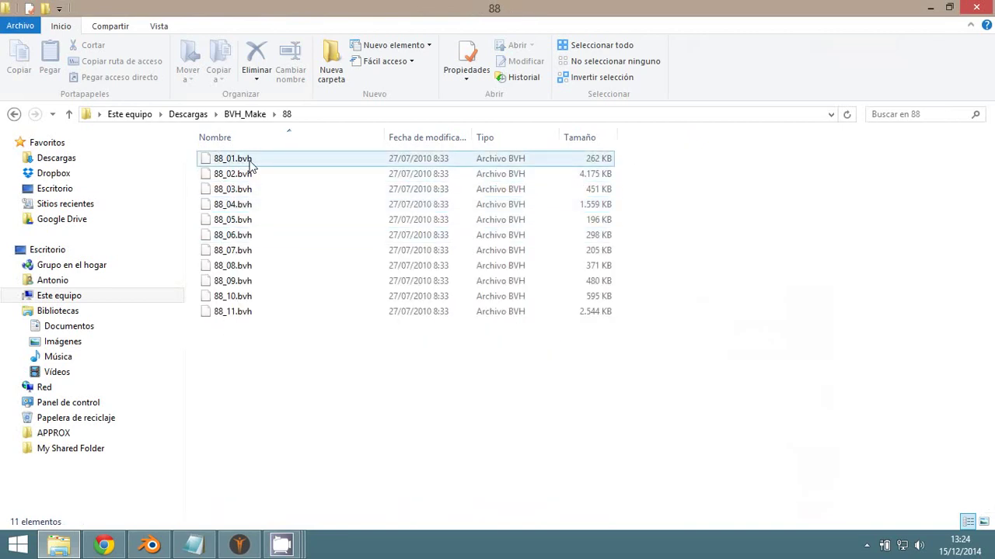
{"action": "left_click", "coordinate": [14, 114]}
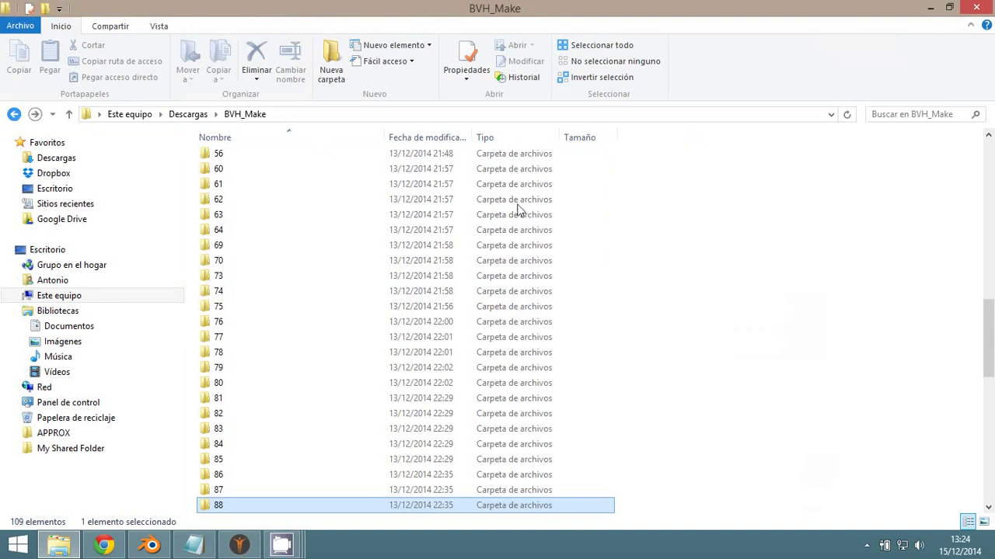
{"action": "key", "text": "BackSpace"}
{"action": "left_click", "coordinate": [193, 545]}
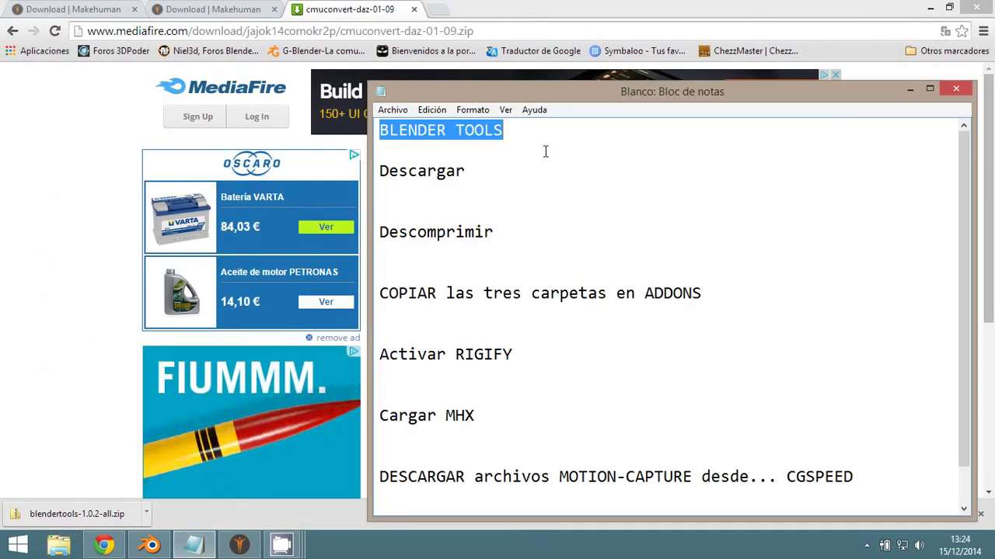
Move the Notepad step list up-left, highlight the 'Cargar MHX' step, and return to Blender
{"action": "scroll", "coordinate": [552, 174], "scroll_direction": "down", "scroll_amount": 1}
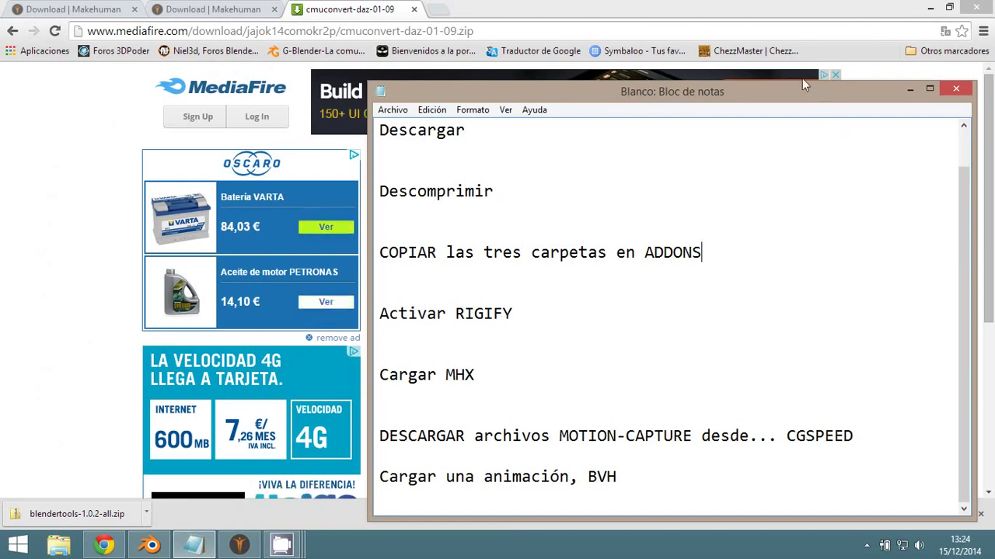
{"action": "left_click_drag", "start_coordinate": [804, 91], "coordinate": [761, 31]}
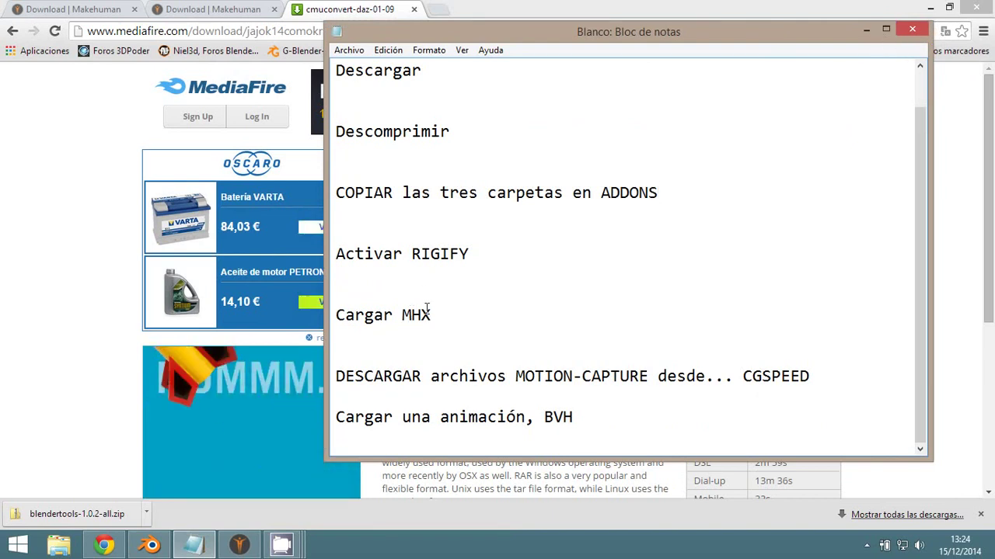
{"action": "left_click_drag", "start_coordinate": [433, 314], "coordinate": [332, 316]}
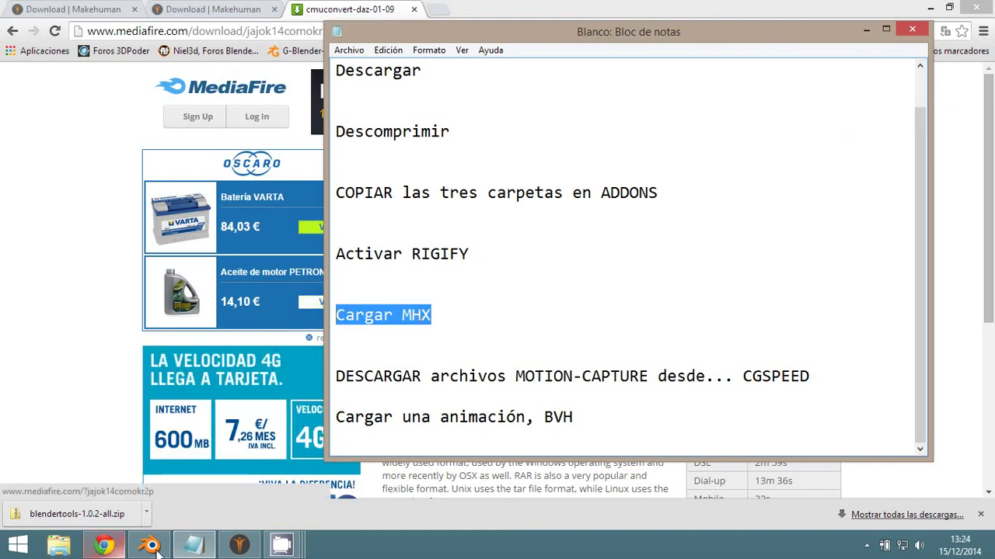
{"action": "left_click", "coordinate": [152, 546]}
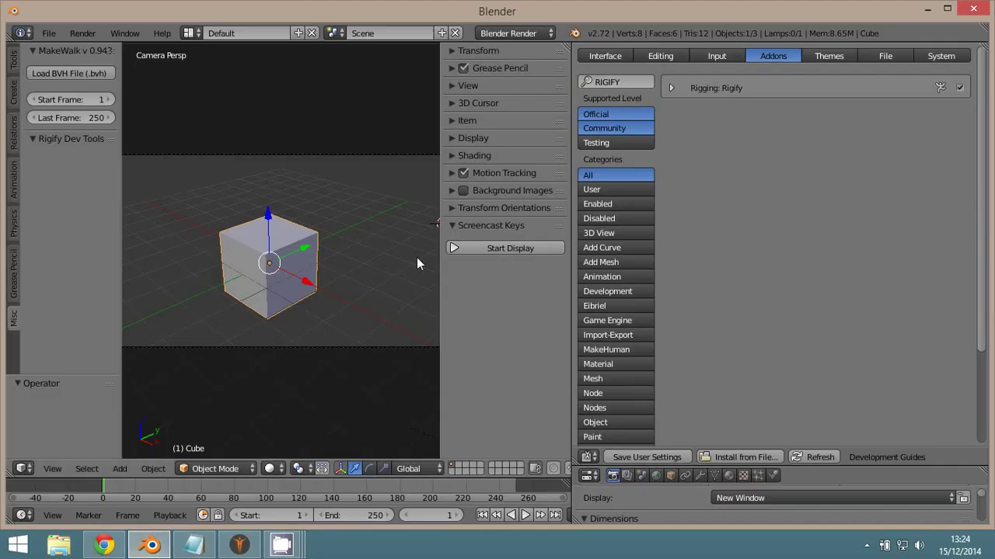
Delete Blender's default cube, then switch to MakeHuman with Soldado_27 loaded
{"action": "key", "text": "x"}
{"action": "left_click", "coordinate": [261, 274]}
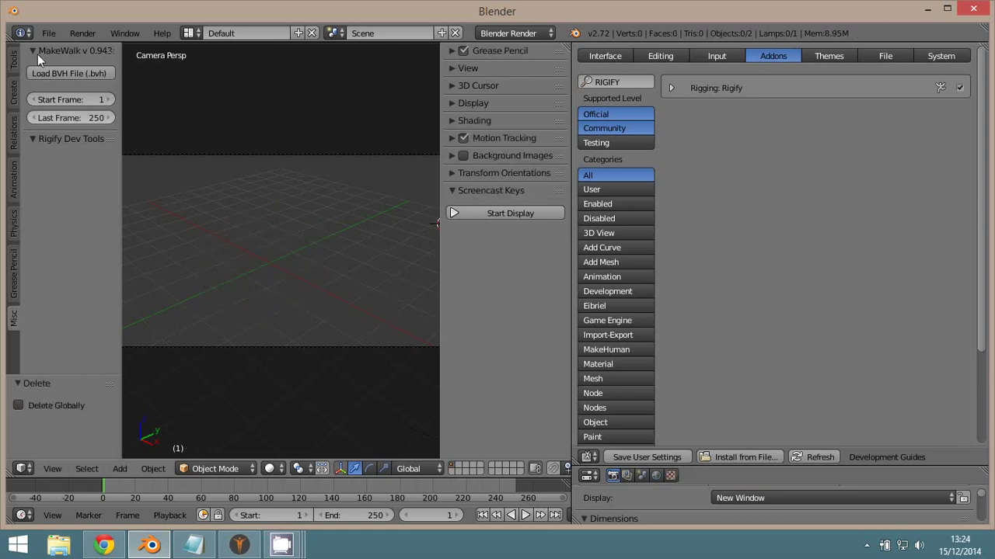
{"action": "left_click", "coordinate": [46, 35]}
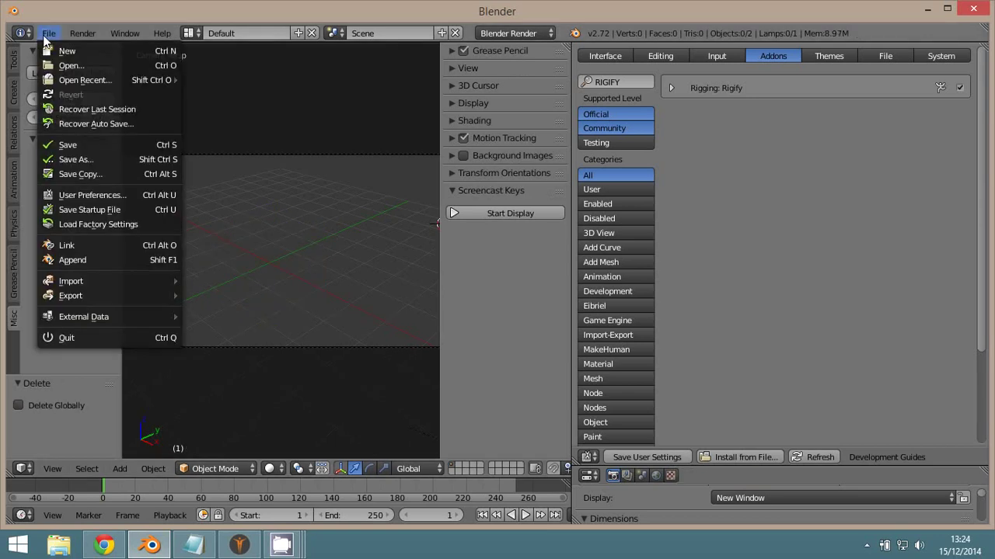
{"action": "mouse_move", "coordinate": [218, 515]}
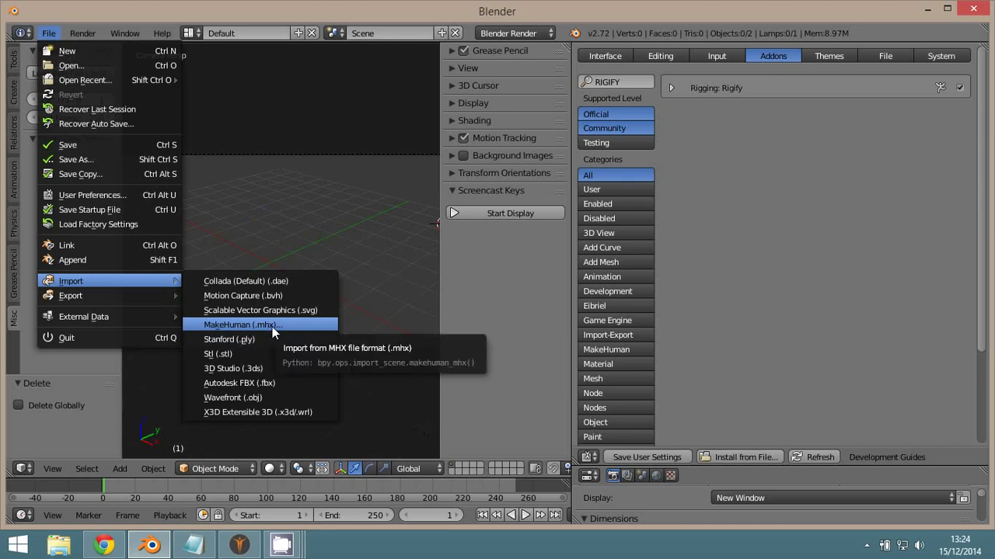
{"action": "left_click", "coordinate": [235, 545]}
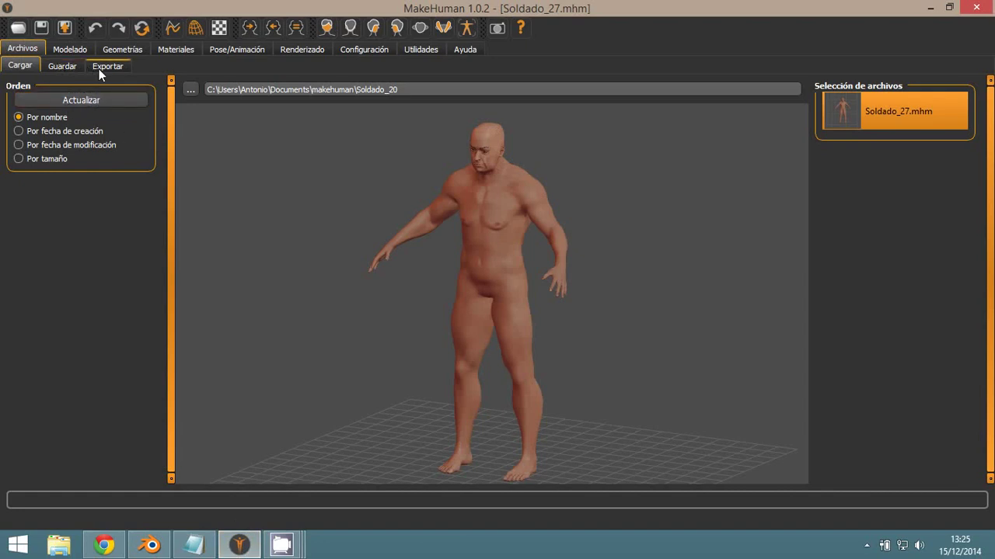
Choose Blender (mhx) export with Límites de rotación and Exportar para estructurar enabled
{"action": "left_click", "coordinate": [101, 66]}
{"action": "left_click", "coordinate": [21, 111]}
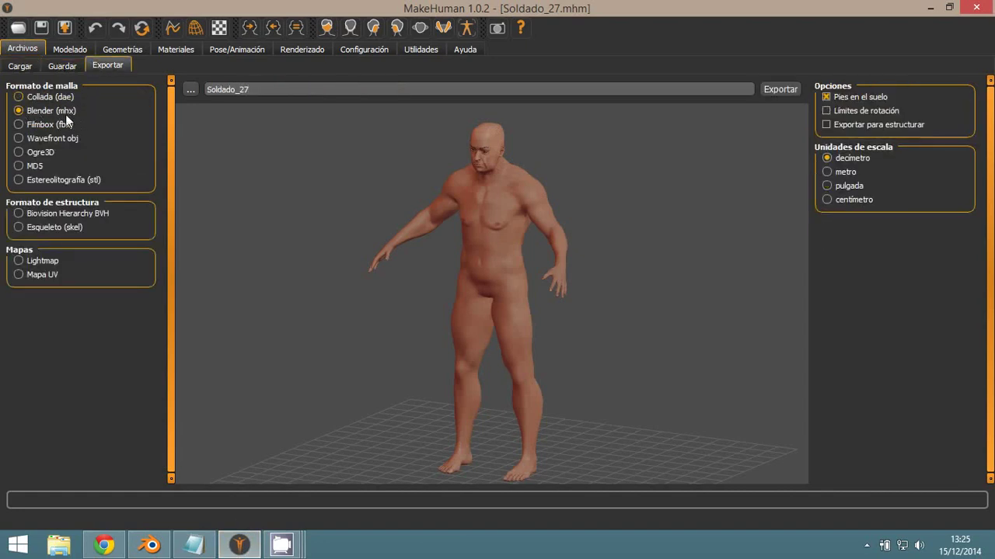
{"action": "left_click", "coordinate": [827, 111]}
{"action": "left_click", "coordinate": [826, 124]}
Import makehuman/Soldado_20/Soldado_20.mhx into Blender with the MakeHuman (.mhx) importer
{"action": "left_click", "coordinate": [972, 10]}
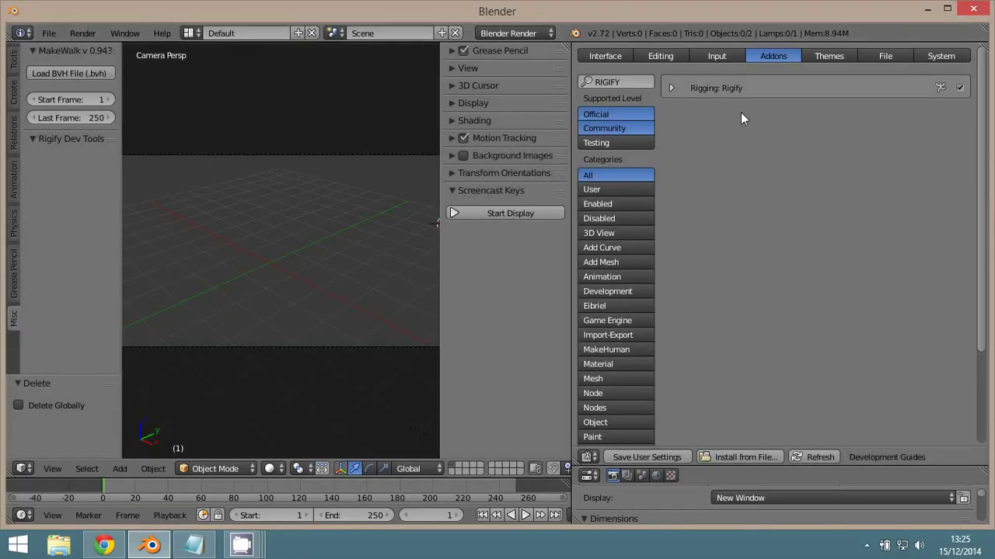
{"action": "left_click", "coordinate": [46, 35]}
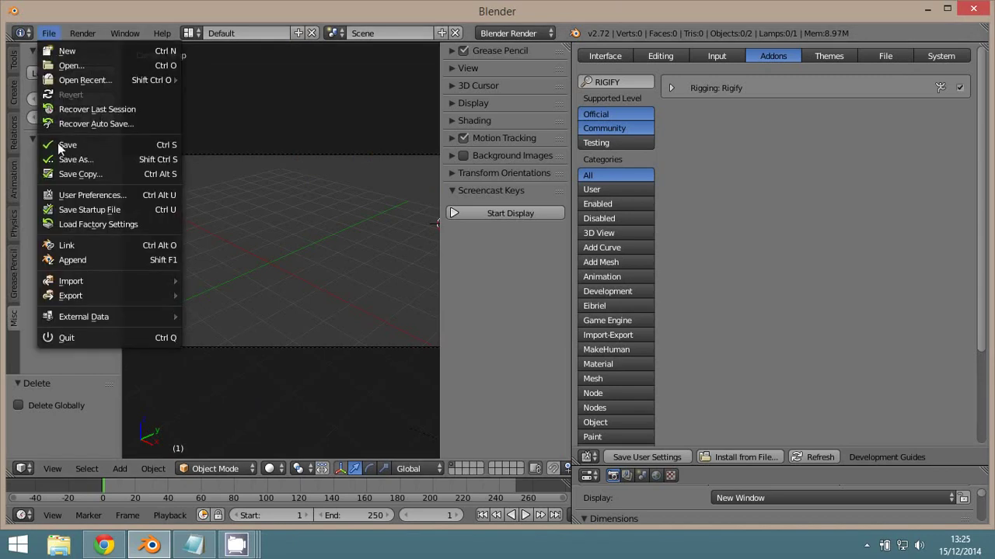
{"action": "mouse_move", "coordinate": [71, 281]}
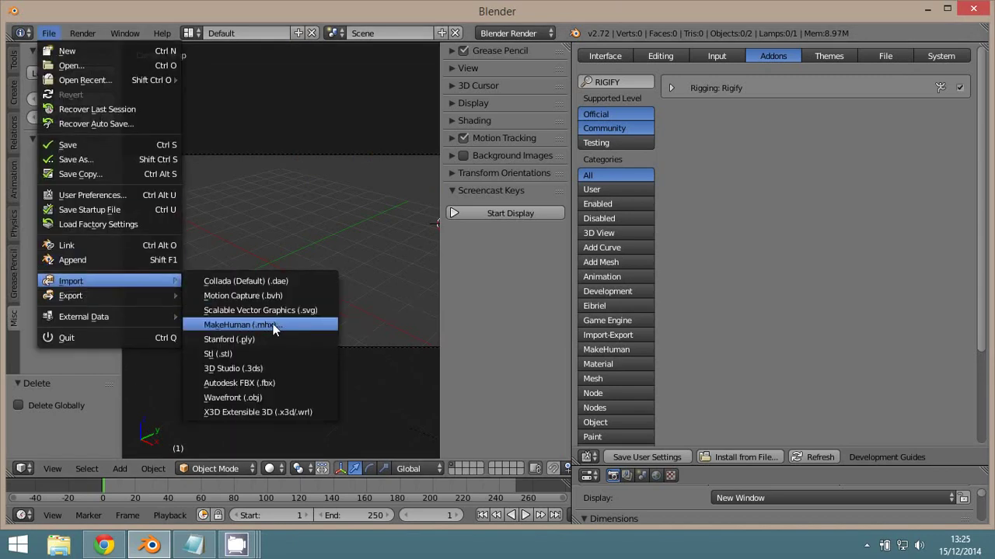
{"action": "left_click", "coordinate": [274, 326]}
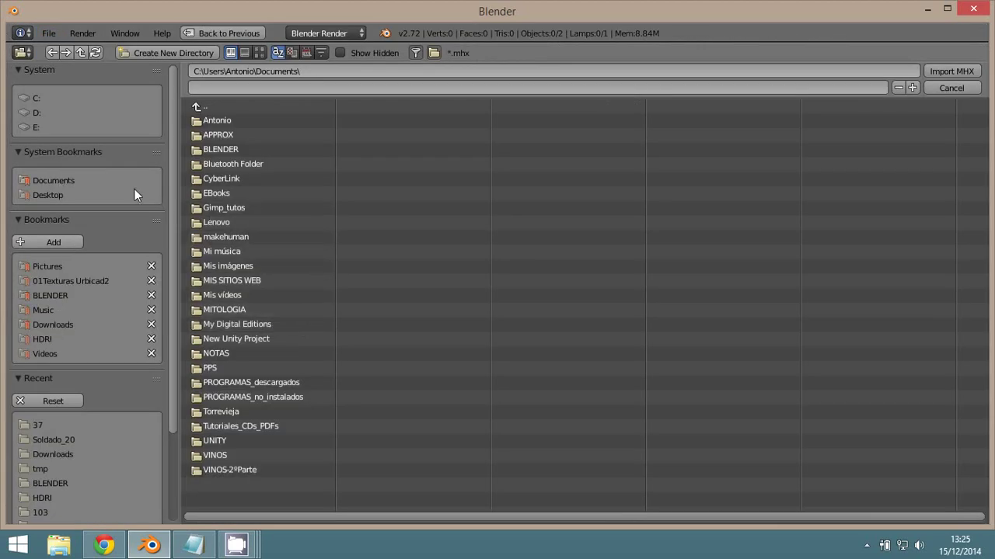
{"action": "double_click", "coordinate": [217, 234]}
{"action": "double_click", "coordinate": [216, 193]}
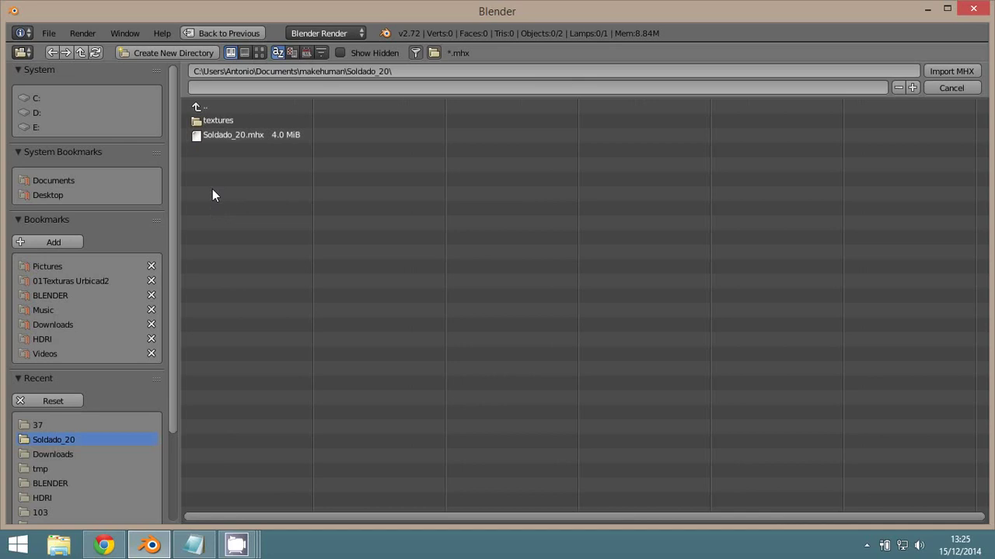
{"action": "left_click", "coordinate": [233, 134]}
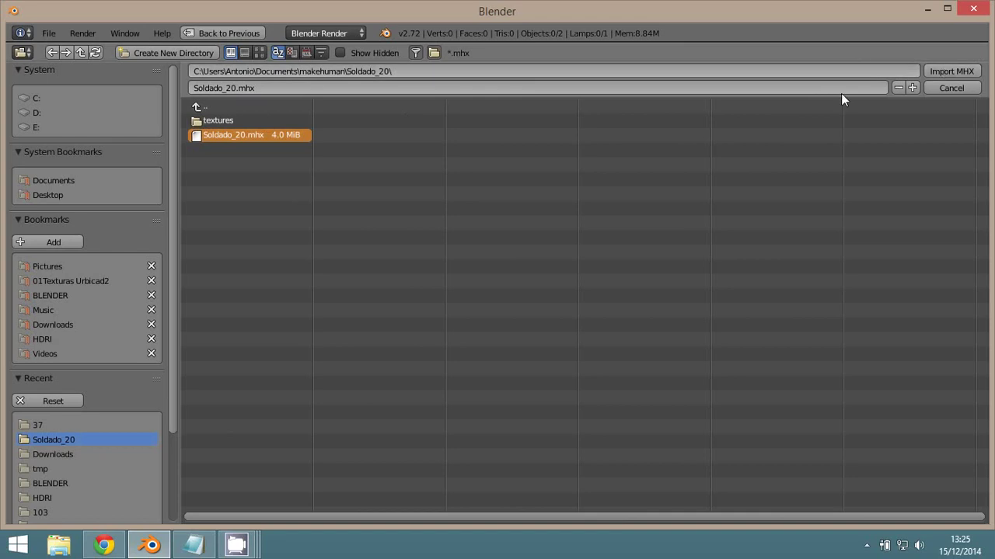
{"action": "left_click_drag", "start_coordinate": [173, 328], "coordinate": [186, 447]}
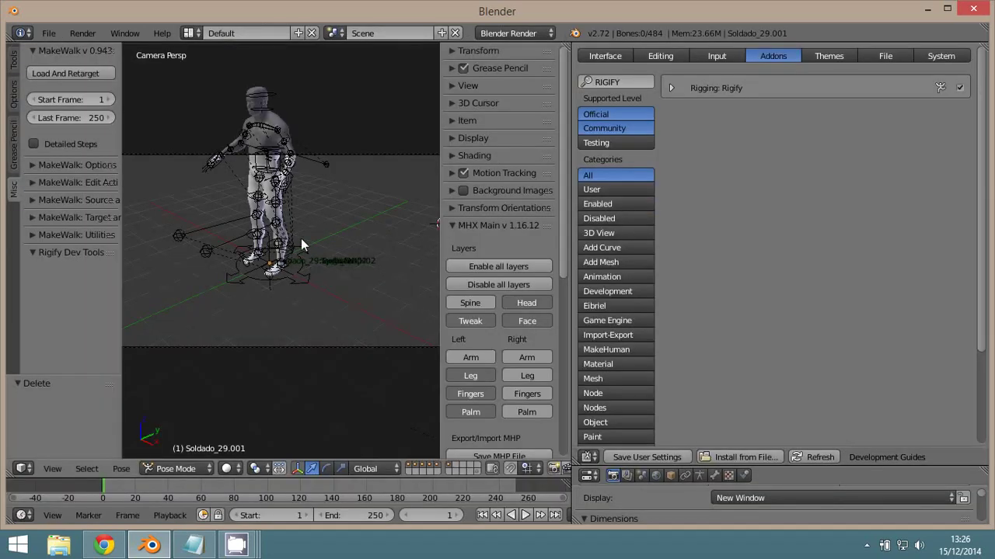
Select the chest bone, orbit to a three-quarter view, and open the Editor Type menu
{"action": "key", "text": "KP_3"}
{"action": "scroll", "coordinate": [301, 238], "scroll_direction": "up", "scroll_amount": 3}
{"action": "scroll", "coordinate": [289, 303], "scroll_direction": "up", "scroll_amount": 2}
{"action": "scroll", "coordinate": [289, 303], "scroll_direction": "up", "scroll_amount": 2}
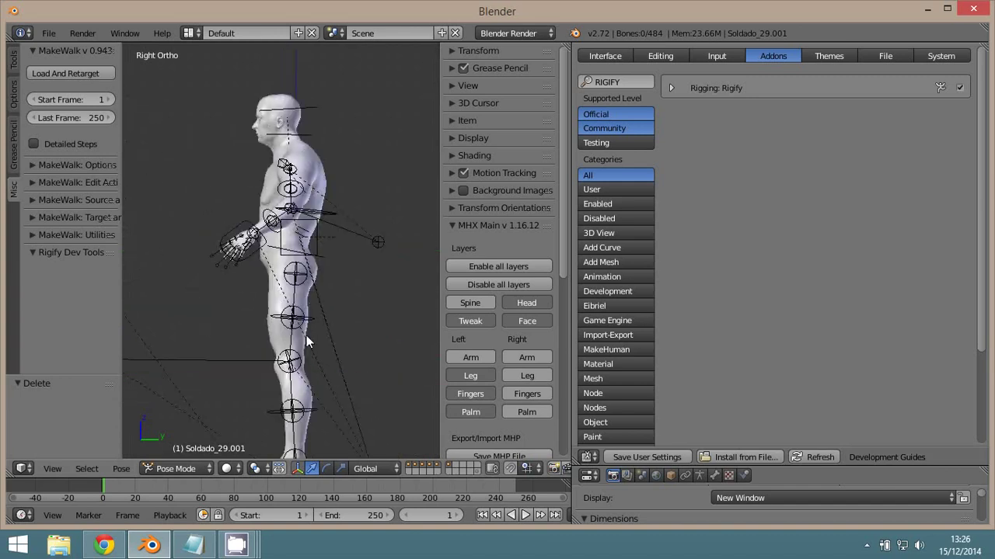
{"action": "scroll", "coordinate": [367, 202], "scroll_direction": "up", "scroll_amount": 2}
{"action": "right_click", "coordinate": [353, 194]}
{"action": "scroll", "coordinate": [354, 194], "scroll_direction": "down", "scroll_amount": 3}
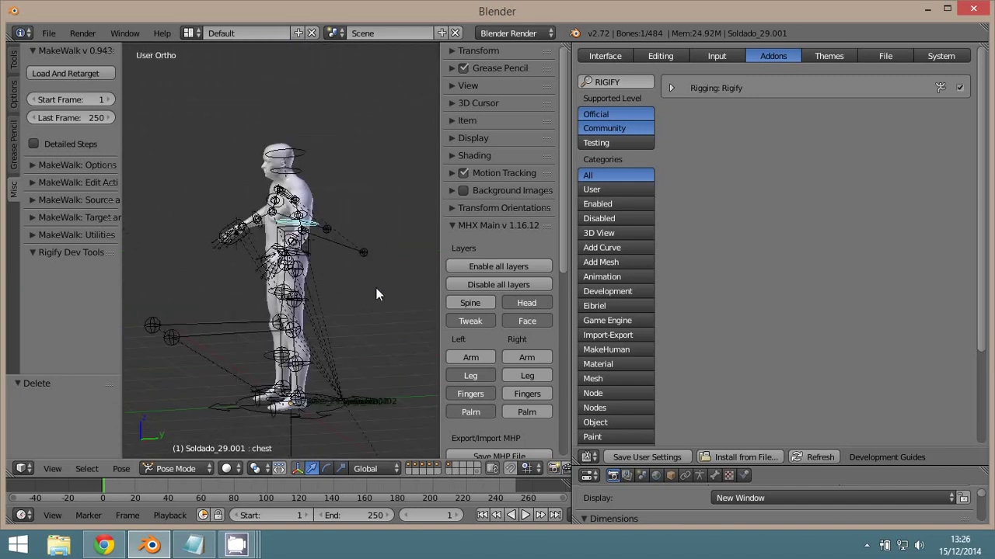
{"action": "mouse_move", "coordinate": [353, 221]}
{"action": "middle_mouse_down"}
{"action": "mouse_move", "coordinate": [356, 271]}
{"action": "mouse_move", "coordinate": [329, 231]}
{"action": "mouse_move", "coordinate": [336, 239]}
{"action": "middle_mouse_up"}
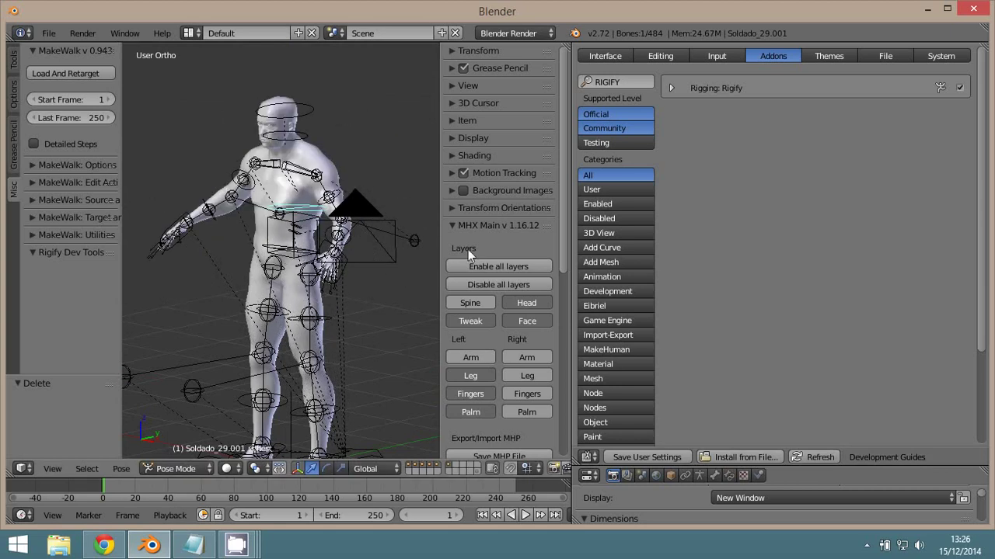
{"action": "scroll", "coordinate": [476, 230], "scroll_direction": "down", "scroll_amount": 5}
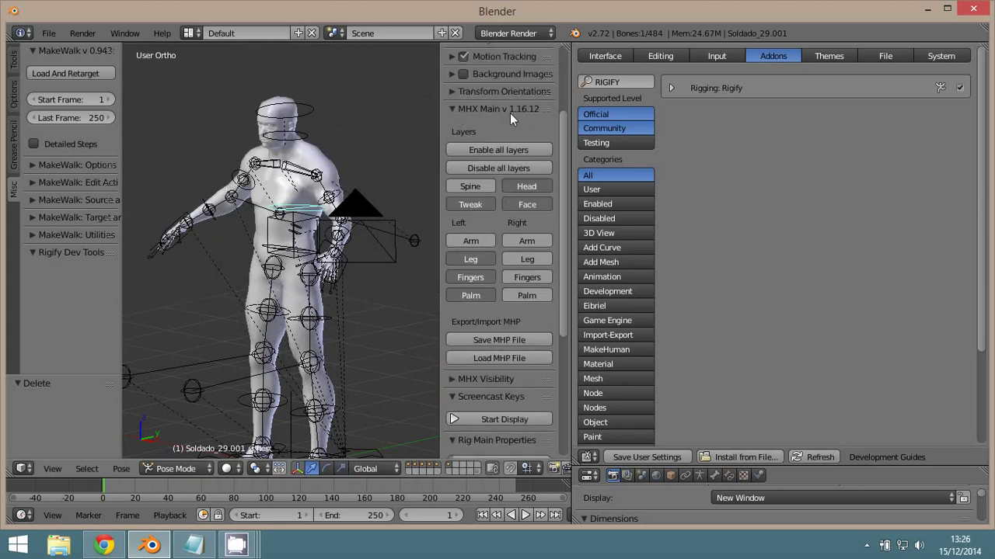
{"action": "left_click", "coordinate": [589, 457]}
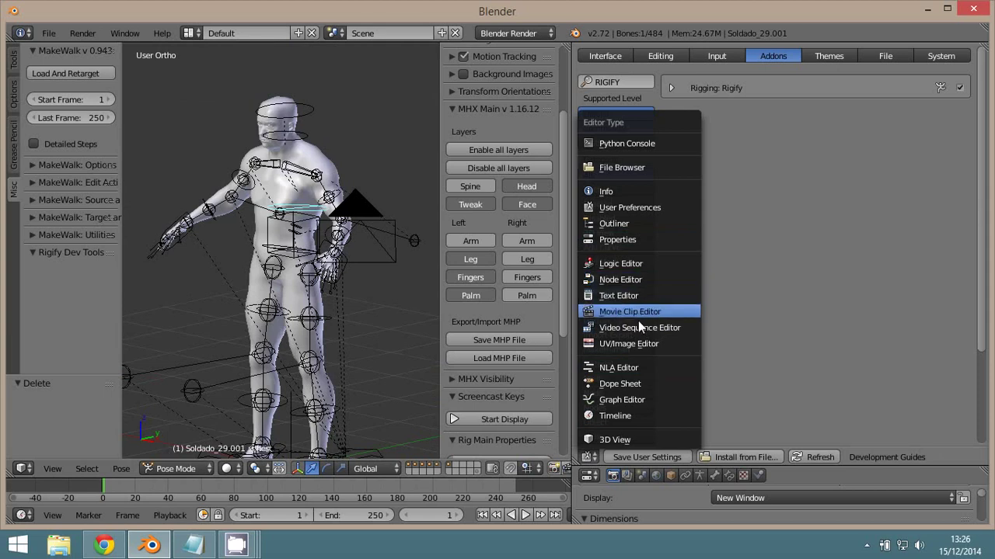
Turn the preferences area into a UV/Image Editor, resize the areas, and select the Body mesh in Object Mode
{"action": "left_click", "coordinate": [635, 344]}
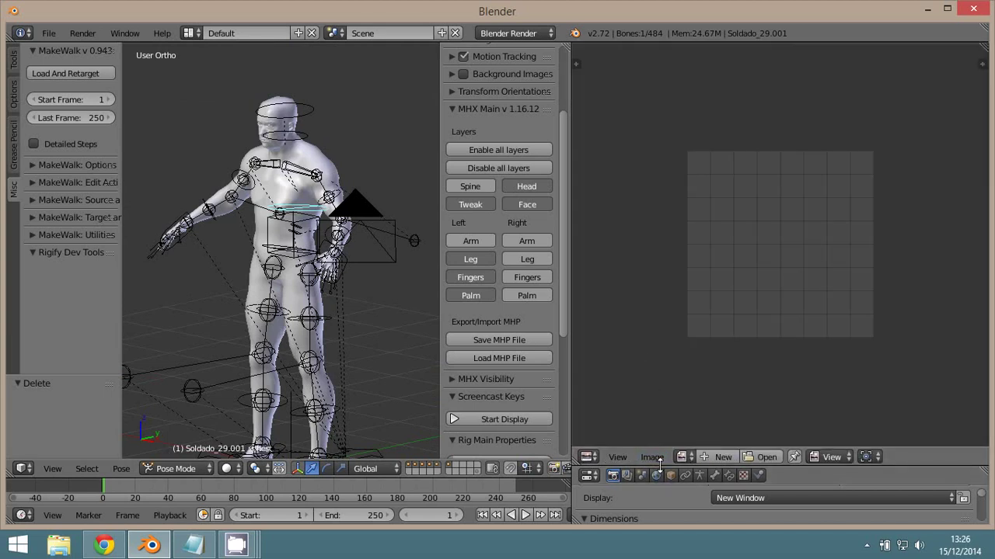
{"action": "mouse_move", "coordinate": [660, 464]}
{"action": "left_mouse_down"}
{"action": "mouse_move", "coordinate": [678, 345]}
{"action": "mouse_move", "coordinate": [678, 192]}
{"action": "left_mouse_up"}
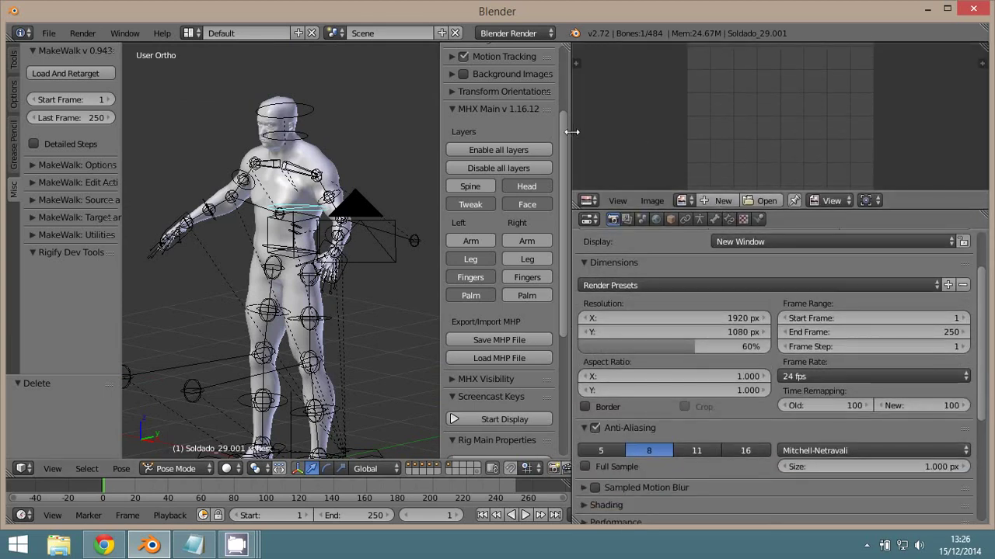
{"action": "left_click_drag", "start_coordinate": [568, 134], "coordinate": [721, 132]}
{"action": "key", "text": "ctrl+Tab"}
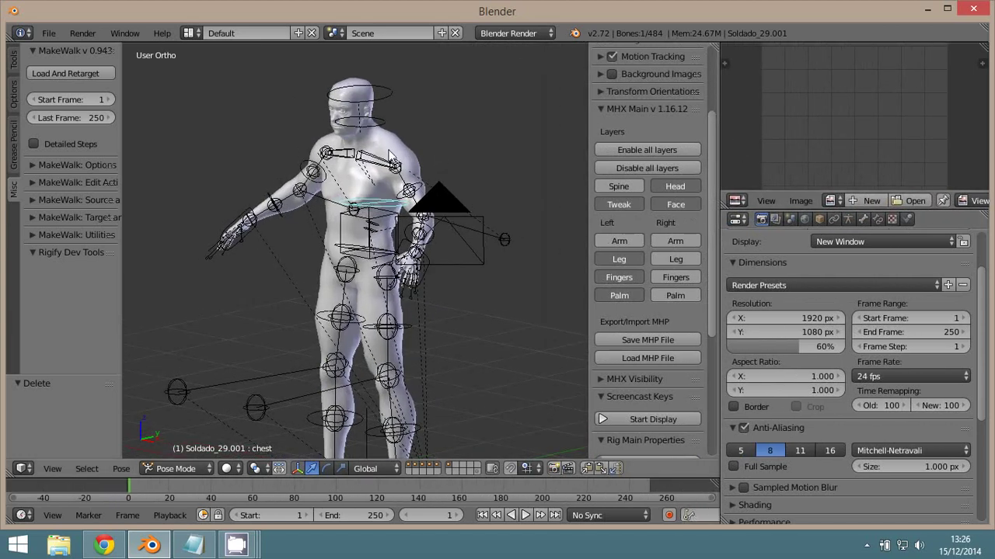
{"action": "right_click", "coordinate": [397, 140]}
Display young_lightskinned_male_diffuse.png in the image editor and switch the viewport to textured shading
{"action": "left_click", "coordinate": [877, 219]}
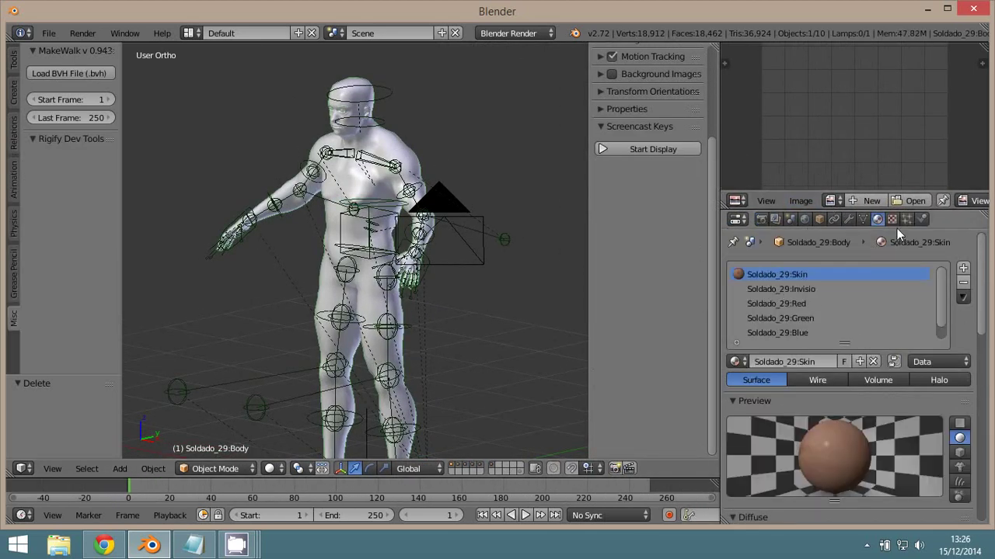
{"action": "left_click", "coordinate": [830, 200]}
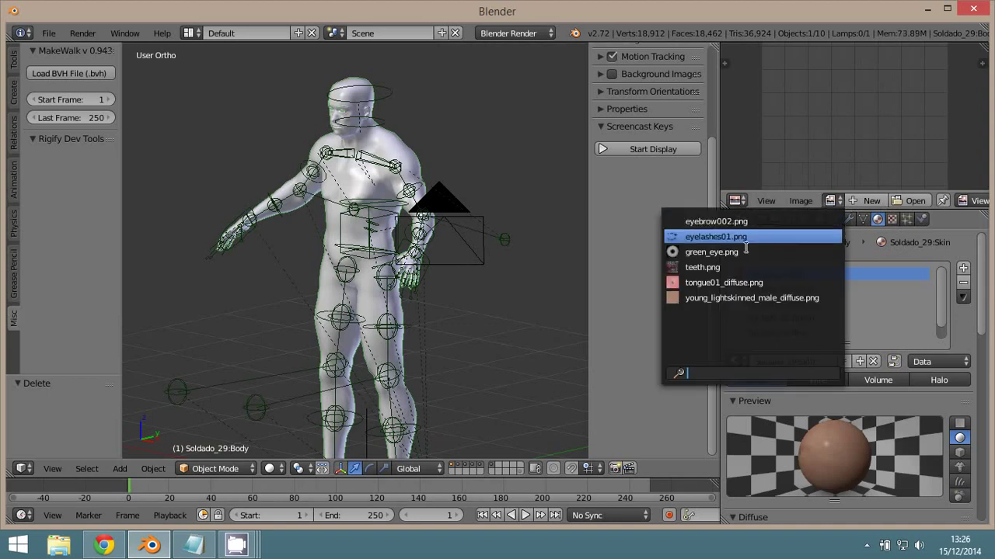
{"action": "left_click", "coordinate": [752, 298]}
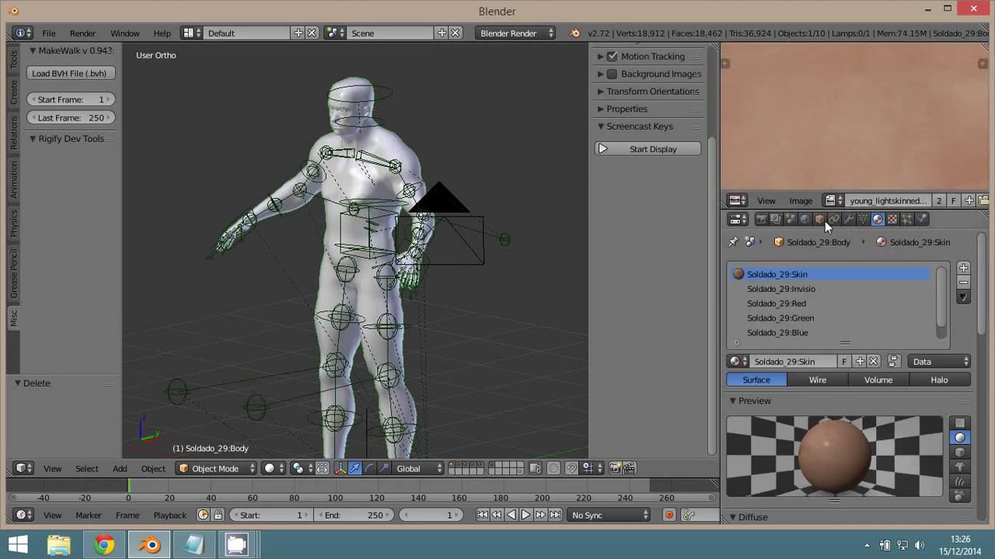
{"action": "scroll", "coordinate": [871, 149], "scroll_direction": "down", "scroll_amount": 2}
{"action": "scroll", "coordinate": [871, 149], "scroll_direction": "down", "scroll_amount": 2}
{"action": "scroll", "coordinate": [871, 150], "scroll_direction": "up", "scroll_amount": 2}
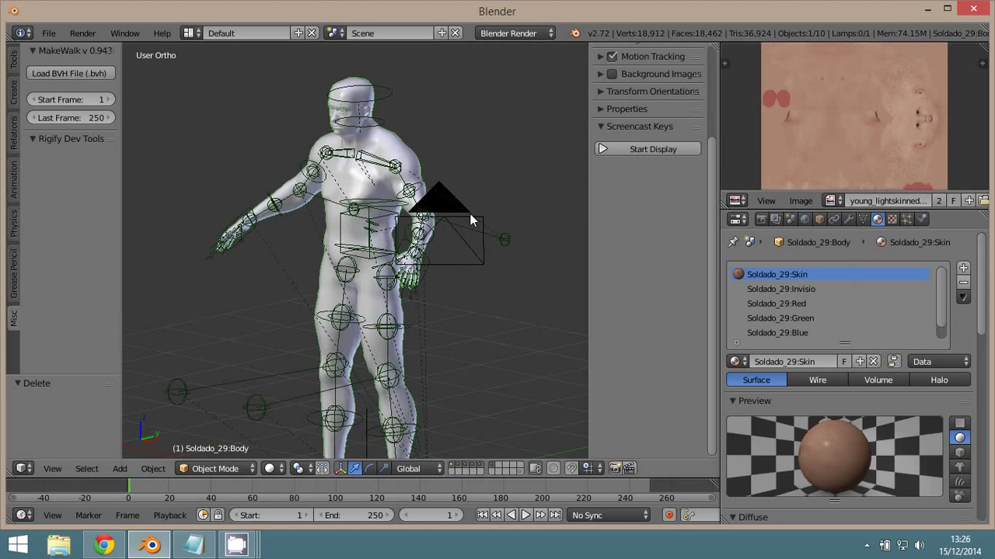
{"action": "scroll", "coordinate": [469, 213], "scroll_direction": "up", "scroll_amount": 2}
{"action": "key", "text": "alt+z"}
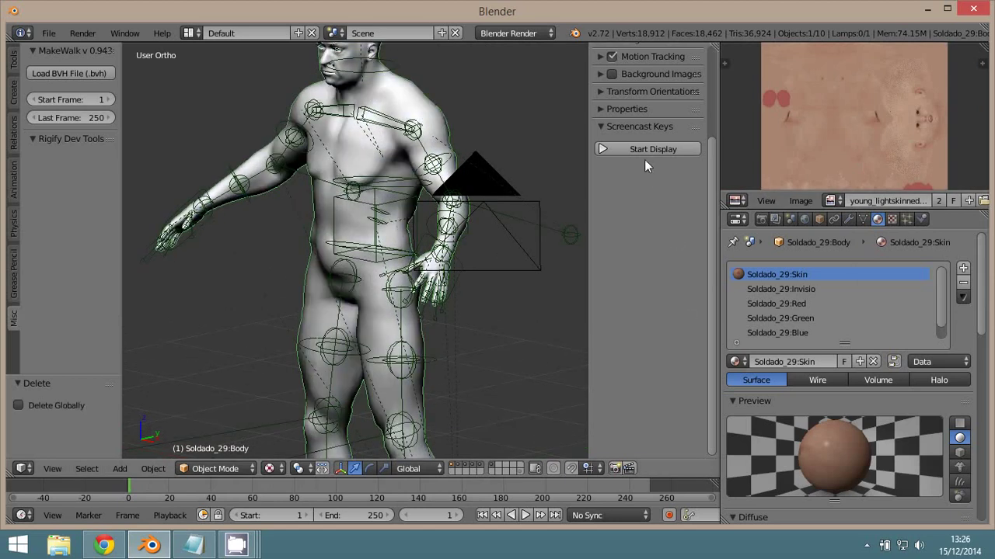
{"action": "scroll", "coordinate": [619, 133], "scroll_direction": "up", "scroll_amount": 5}
Set the viewport Shading Material Mode to GLSL so the skin texture shows
{"action": "left_click", "coordinate": [606, 137]}
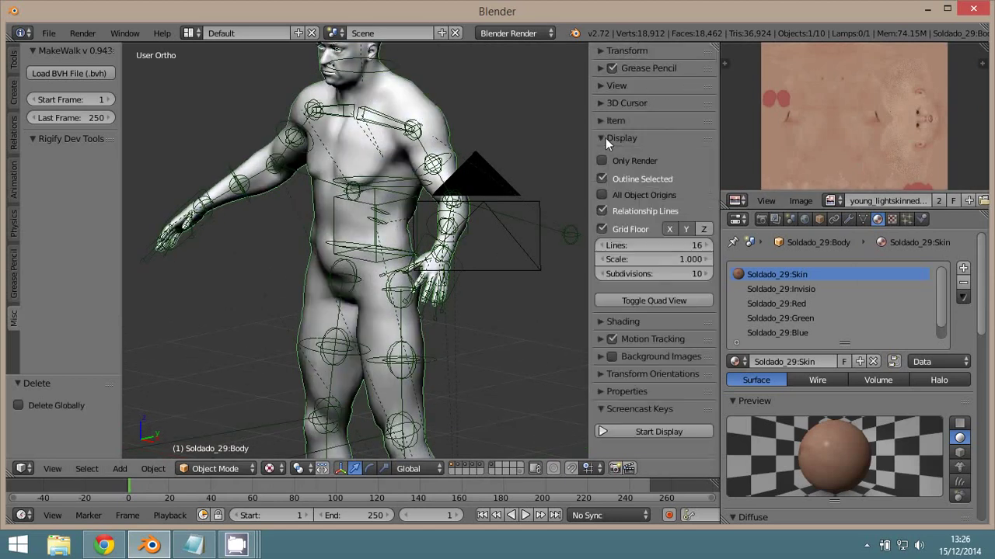
{"action": "left_click", "coordinate": [600, 139]}
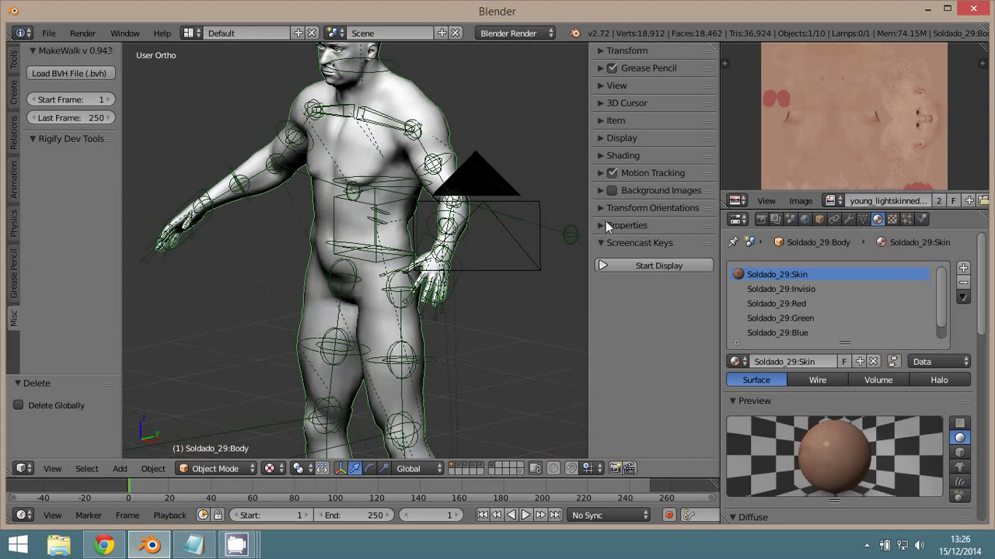
{"action": "left_click", "coordinate": [603, 155]}
{"action": "left_click", "coordinate": [632, 178]}
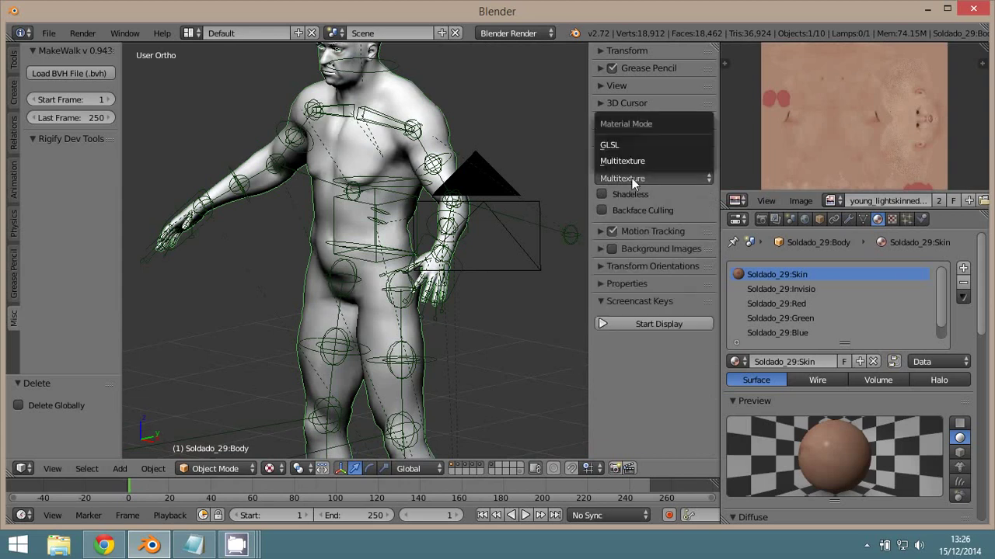
{"action": "left_click", "coordinate": [620, 144]}
{"action": "left_click", "coordinate": [618, 143]}
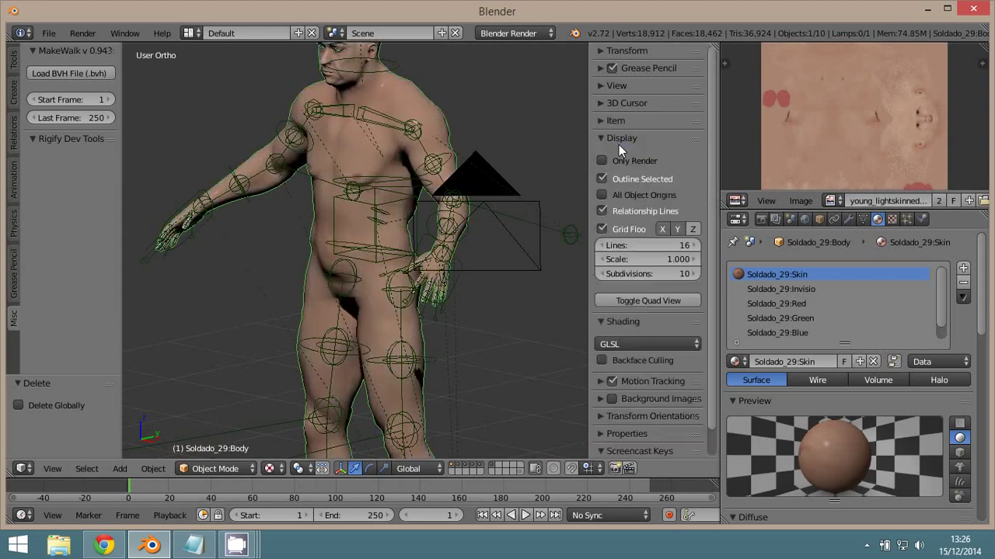
Orbit around the textured character's head and body to inspect it, ending in front view
{"action": "mouse_move", "coordinate": [476, 204]}
{"action": "middle_mouse_down"}
{"action": "mouse_move", "coordinate": [478, 216]}
{"action": "mouse_move", "coordinate": [546, 206]}
{"action": "middle_mouse_up"}
{"action": "key", "text": "KP_1"}
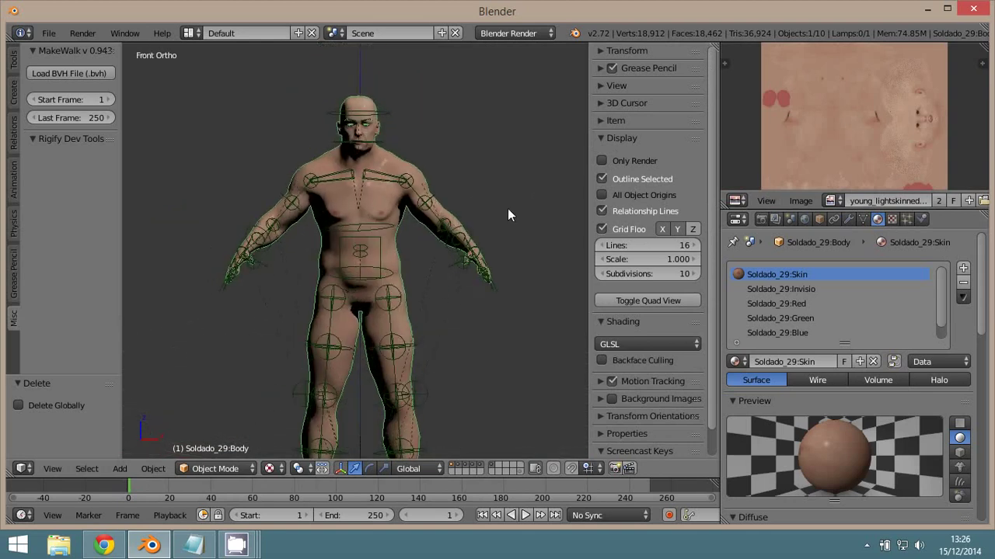
{"action": "scroll", "coordinate": [511, 359], "scroll_direction": "up", "scroll_amount": 2}
{"action": "scroll", "coordinate": [506, 355], "scroll_direction": "up", "scroll_amount": 4}
{"action": "mouse_move", "coordinate": [507, 354]}
{"action": "middle_mouse_down"}
{"action": "mouse_move", "coordinate": [398, 361]}
{"action": "mouse_move", "coordinate": [381, 348]}
{"action": "middle_mouse_up"}
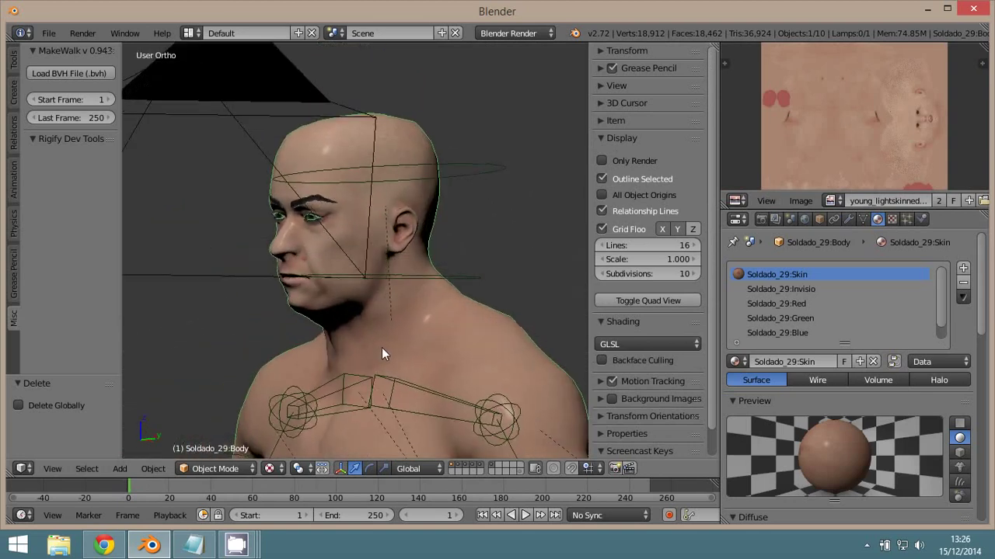
{"action": "scroll", "coordinate": [384, 349], "scroll_direction": "up", "scroll_amount": 2}
{"action": "scroll", "coordinate": [366, 308], "scroll_direction": "up", "scroll_amount": 2}
{"action": "mouse_move", "coordinate": [368, 310]}
{"action": "middle_mouse_down"}
{"action": "mouse_move", "coordinate": [317, 345]}
{"action": "mouse_move", "coordinate": [222, 350]}
{"action": "mouse_move", "coordinate": [402, 343]}
{"action": "middle_mouse_up"}
{"action": "scroll", "coordinate": [282, 351], "scroll_direction": "down", "scroll_amount": 5}
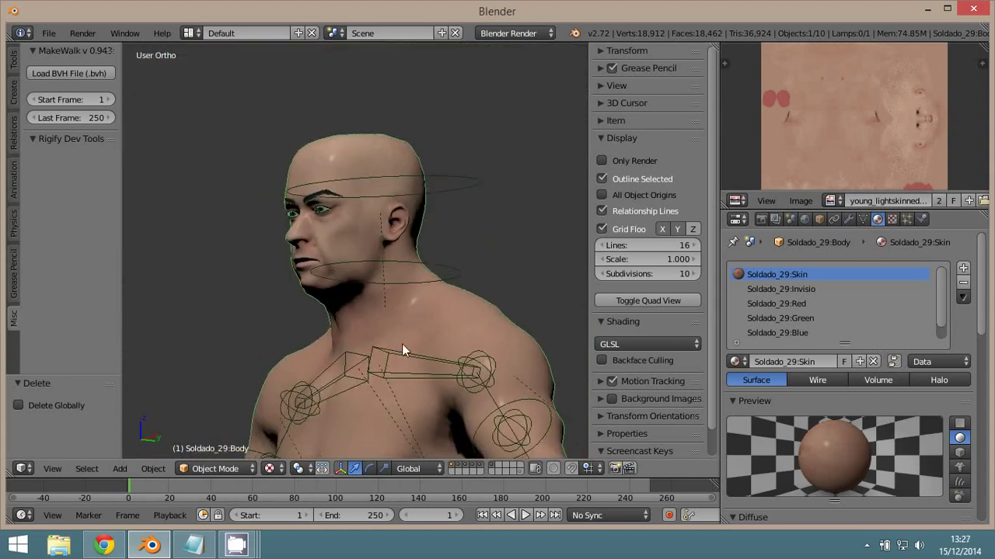
{"action": "scroll", "coordinate": [384, 229], "scroll_direction": "up", "scroll_amount": 2}
{"action": "scroll", "coordinate": [368, 304], "scroll_direction": "down", "scroll_amount": 2}
{"action": "mouse_move", "coordinate": [367, 304]}
{"action": "middle_mouse_down"}
{"action": "mouse_move", "coordinate": [360, 246]}
{"action": "mouse_move", "coordinate": [397, 191]}
{"action": "mouse_move", "coordinate": [430, 261]}
{"action": "mouse_move", "coordinate": [403, 234]}
{"action": "middle_mouse_up"}
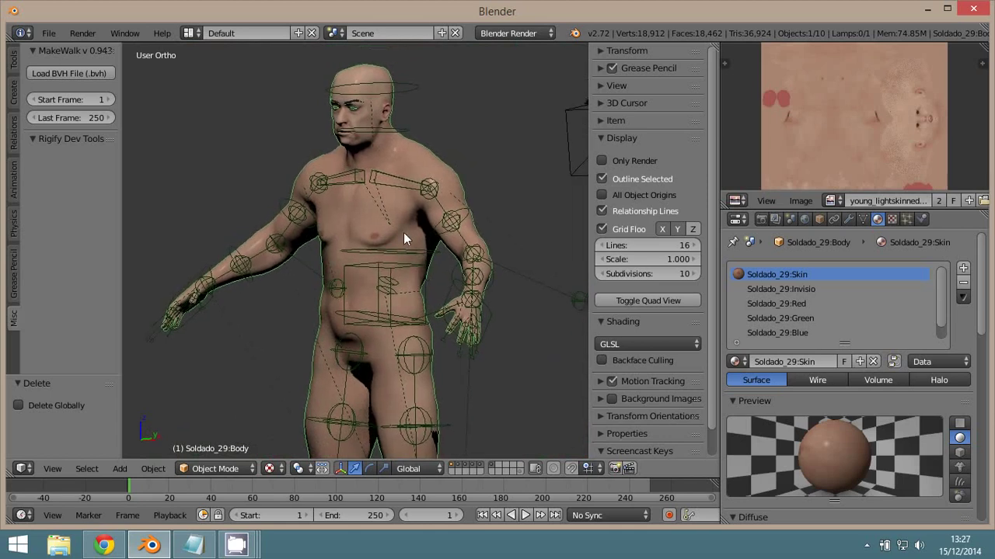
{"action": "key", "text": "KP_1"}
Return to solid shading, select the left shoulder bone, and widen the MakeWalk tool shelf
{"action": "key", "text": "z"}
{"action": "key", "text": "z"}
{"action": "right_click", "coordinate": [432, 186]}
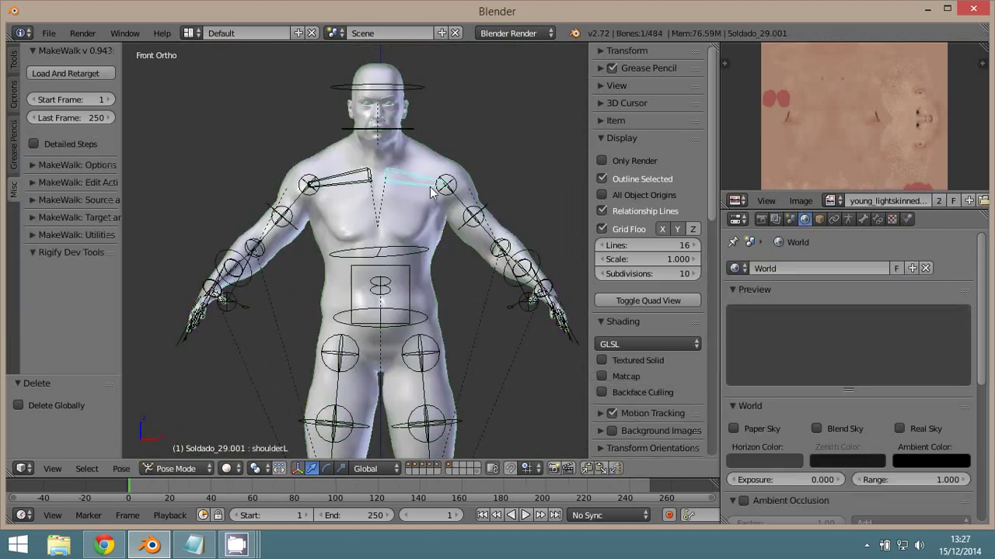
{"action": "middle_click_drag", "start_coordinate": [419, 191], "coordinate": [398, 200], "text": "shift"}
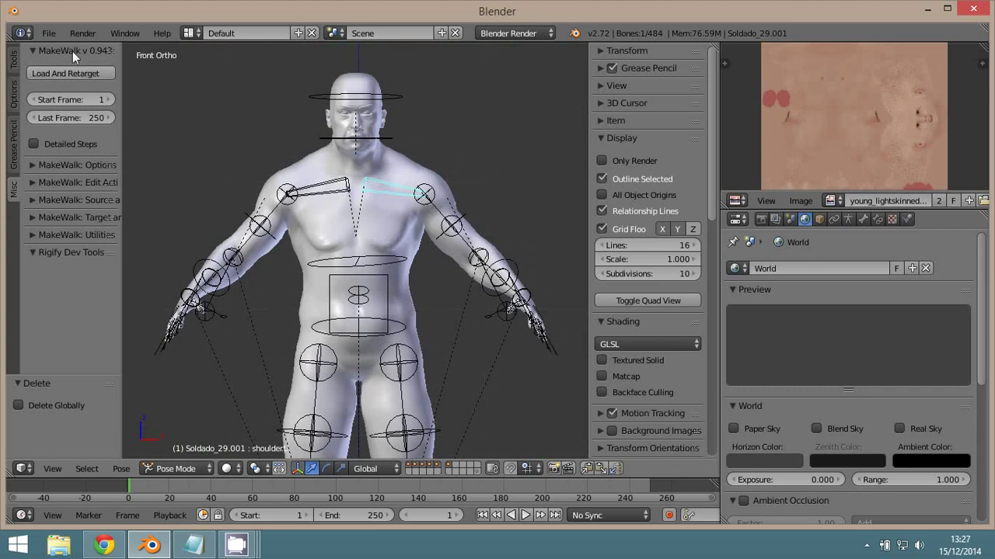
{"action": "left_click", "coordinate": [14, 56]}
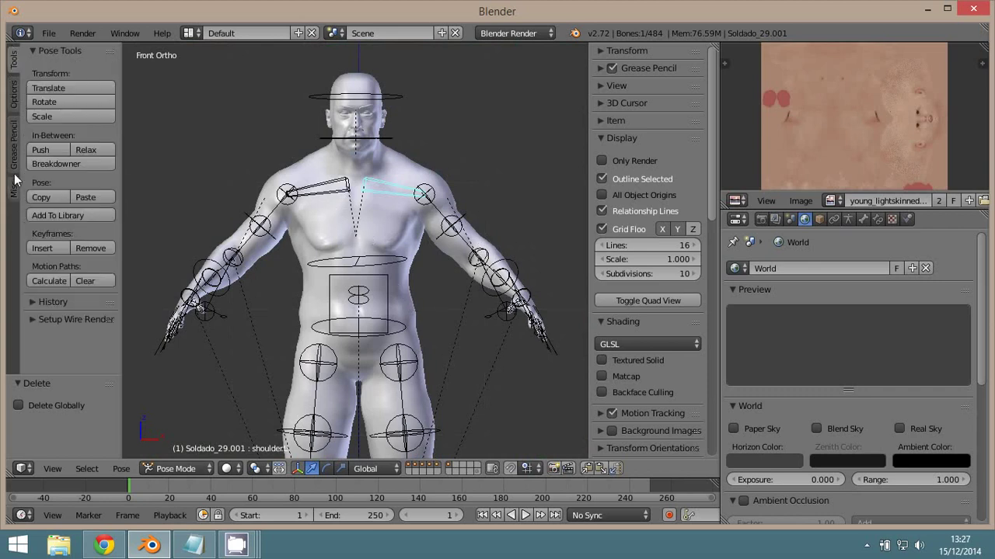
{"action": "left_click", "coordinate": [14, 100]}
{"action": "left_click", "coordinate": [14, 141]}
{"action": "left_click", "coordinate": [13, 189]}
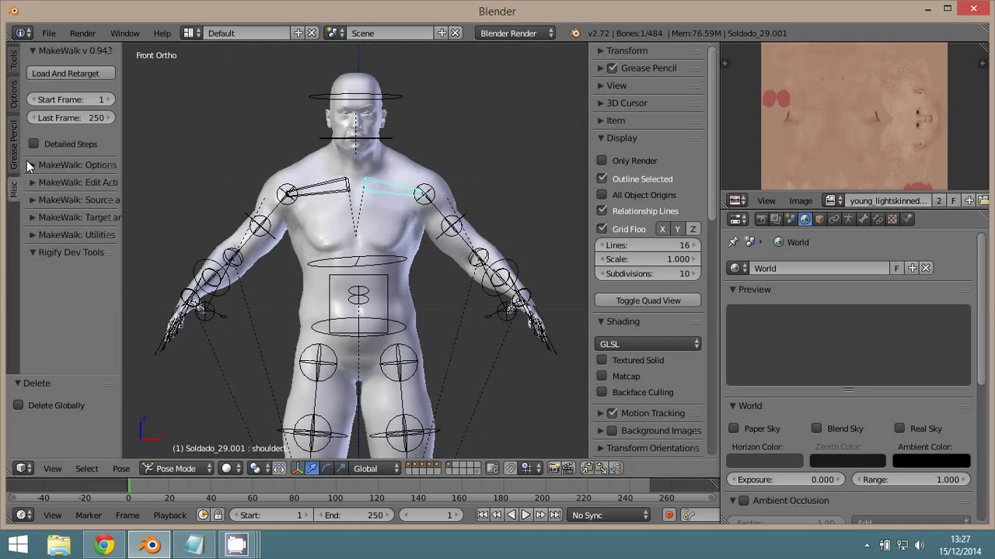
{"action": "left_click_drag", "start_coordinate": [123, 162], "coordinate": [181, 183]}
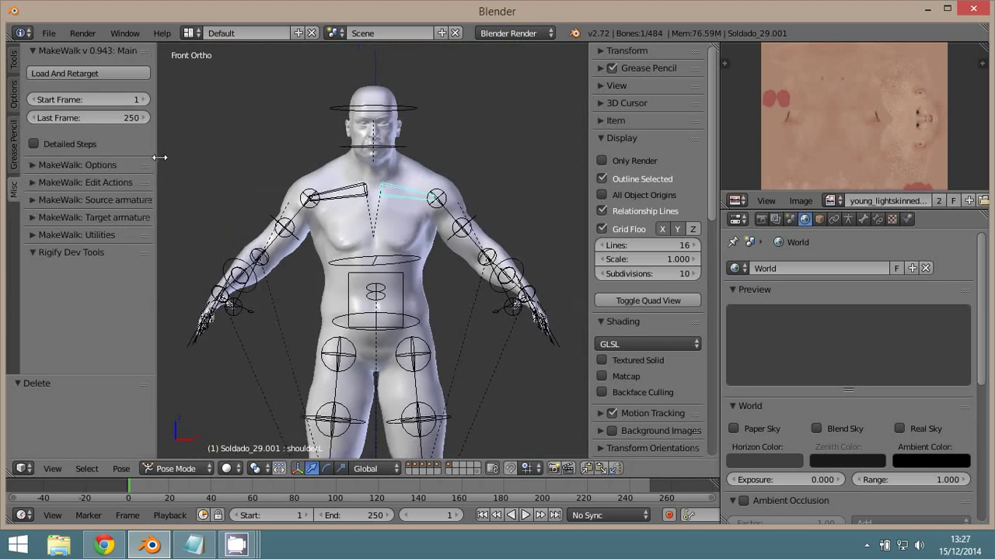
Collapse the MakeWalk Options, Edit Actions, Source/Target armature, Utilities and Rigify Dev Tools panels
{"action": "left_click", "coordinate": [30, 167]}
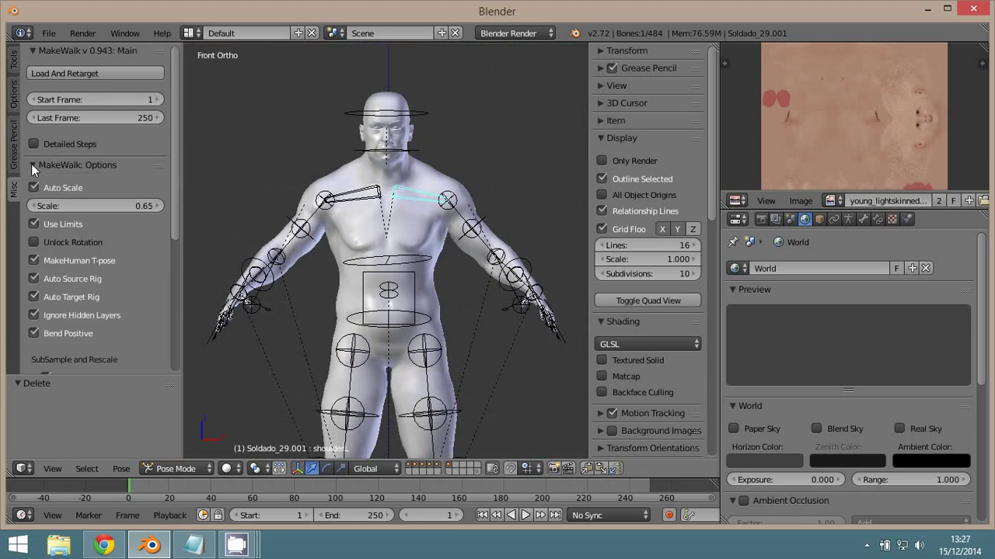
{"action": "left_click", "coordinate": [32, 166]}
{"action": "left_click", "coordinate": [30, 183]}
{"action": "left_click", "coordinate": [30, 183]}
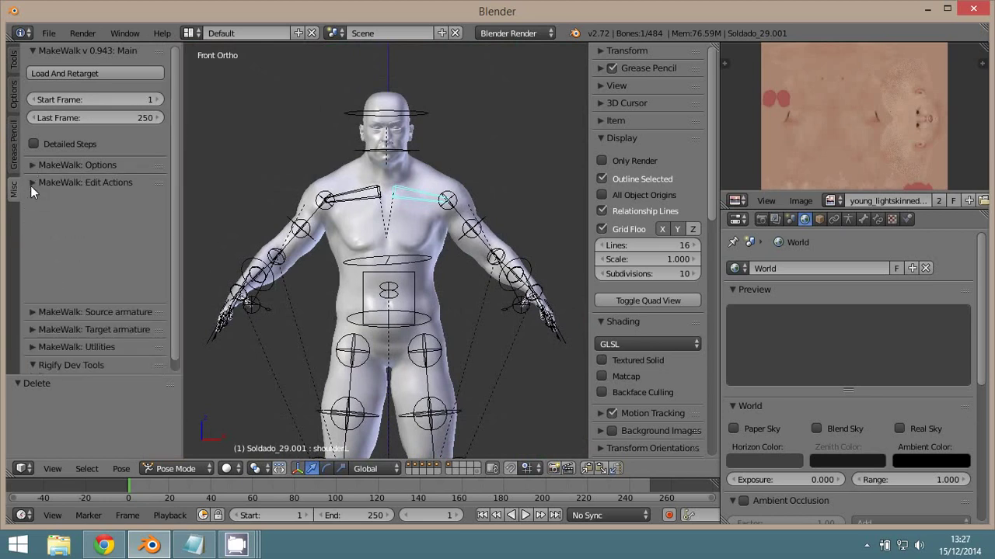
{"action": "left_click", "coordinate": [35, 201]}
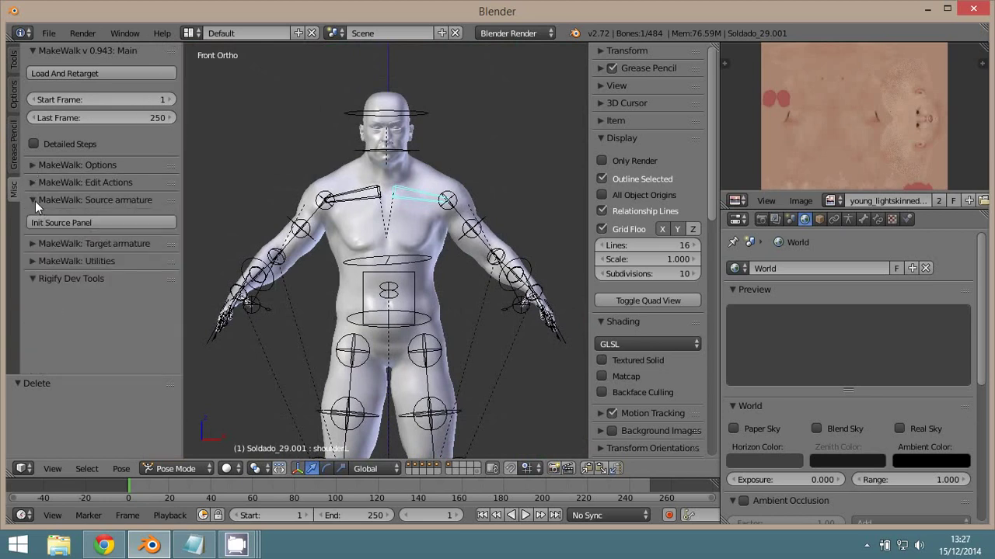
{"action": "left_click", "coordinate": [35, 201]}
{"action": "left_click", "coordinate": [32, 215]}
{"action": "left_click", "coordinate": [30, 215]}
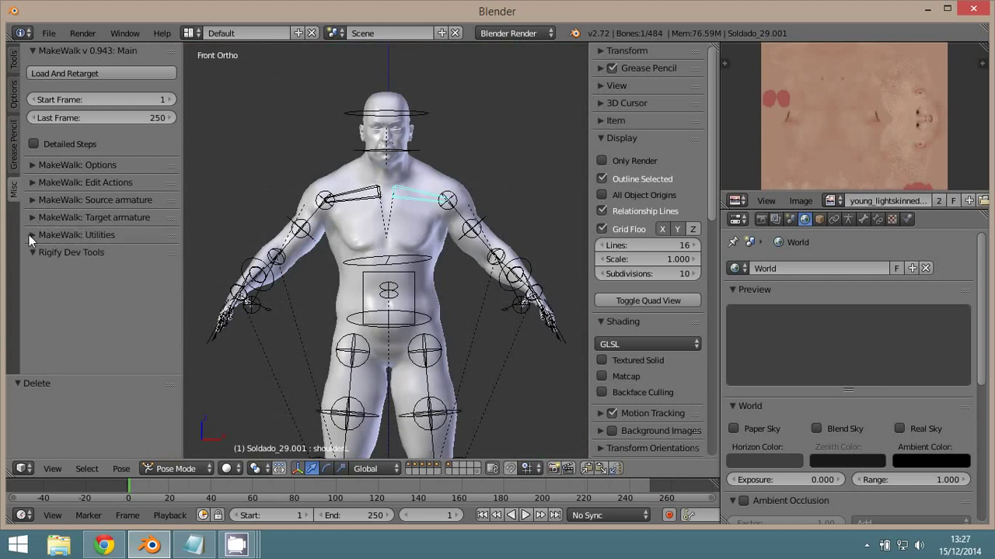
{"action": "left_click", "coordinate": [29, 235]}
{"action": "right_click", "coordinate": [29, 235]}
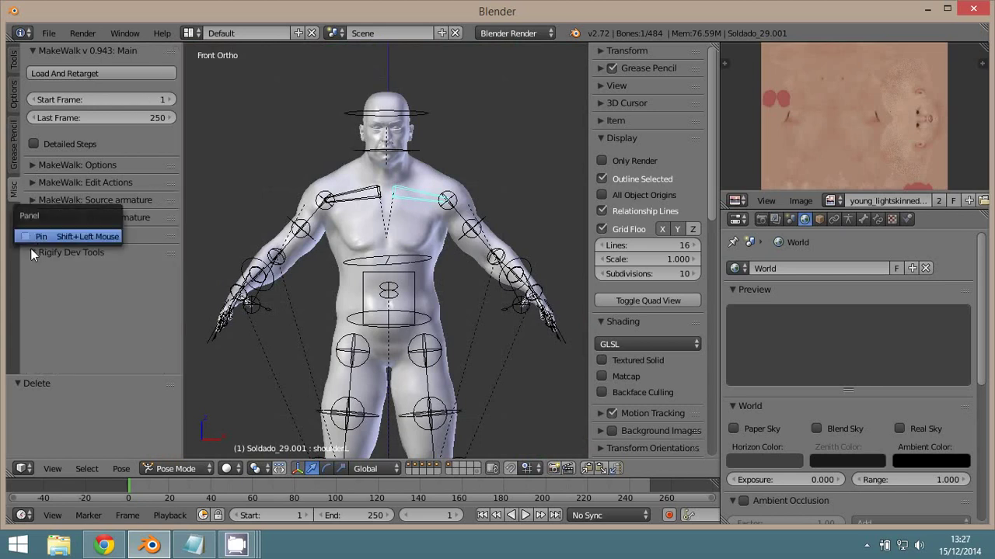
{"action": "left_click", "coordinate": [30, 248]}
{"action": "left_click", "coordinate": [33, 251]}
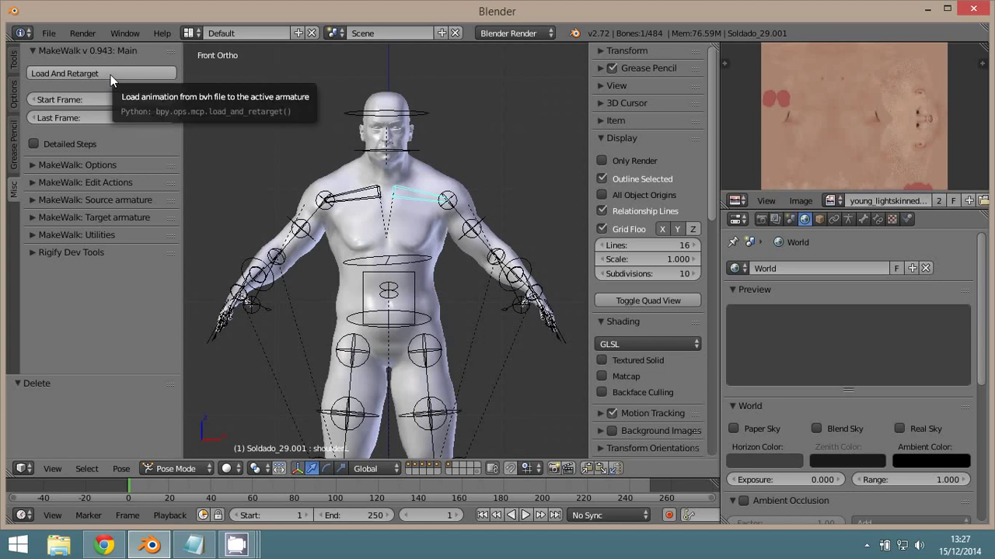
Pick 77_15.bvh from Downloads\BVH_Make\77 and retarget it onto Soldado_29.001
{"action": "left_click", "coordinate": [111, 74]}
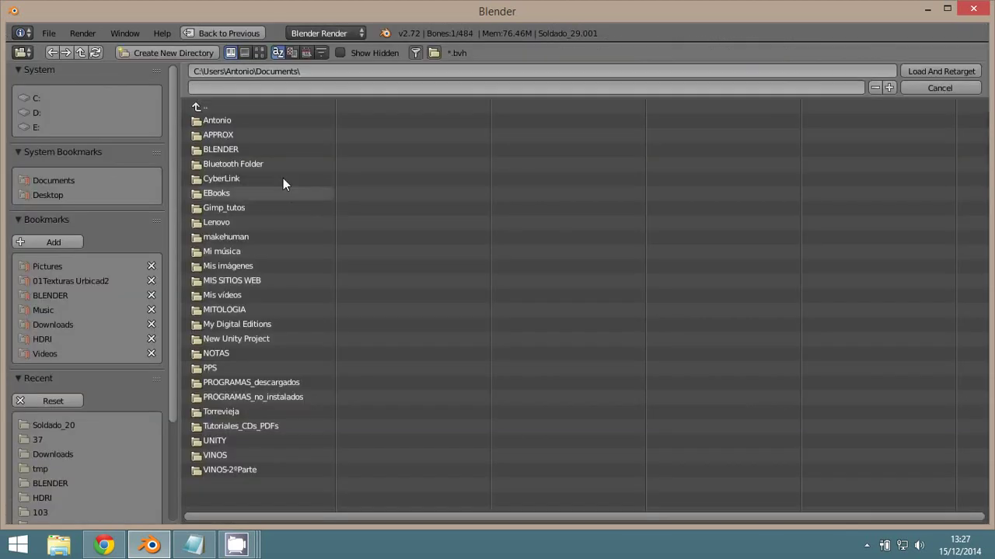
{"action": "left_click", "coordinate": [58, 324]}
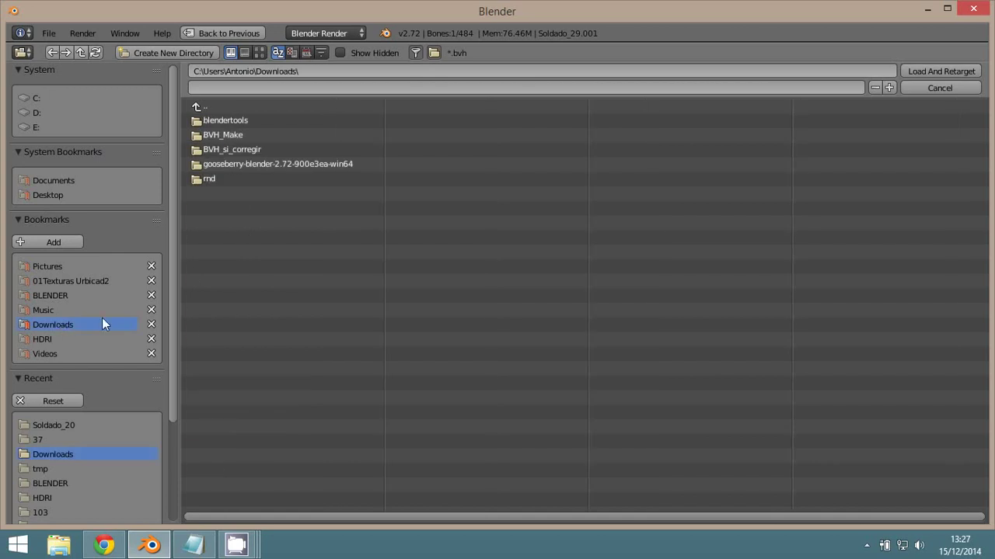
{"action": "left_click", "coordinate": [212, 135]}
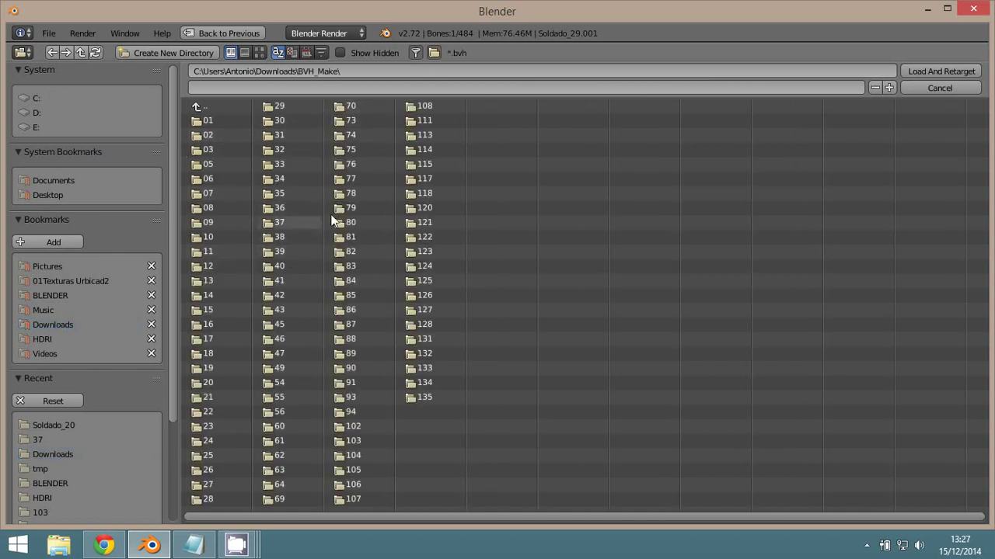
{"action": "left_click", "coordinate": [338, 176]}
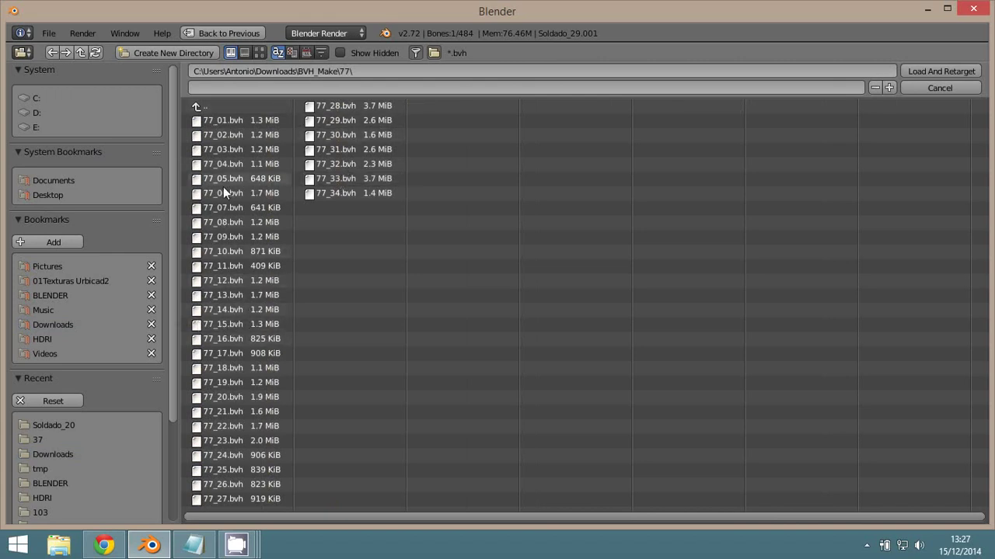
{"action": "left_click", "coordinate": [195, 326]}
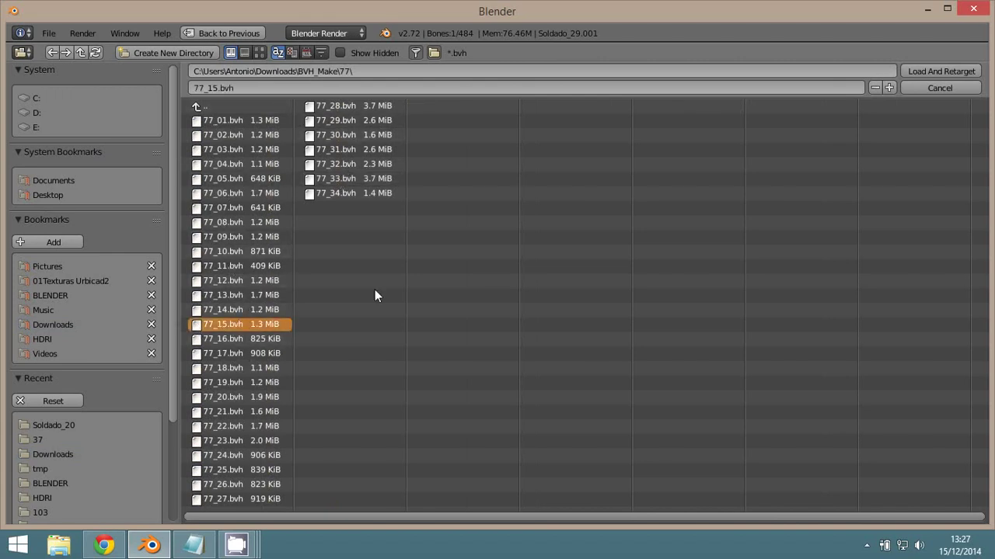
{"action": "left_click", "coordinate": [927, 70]}
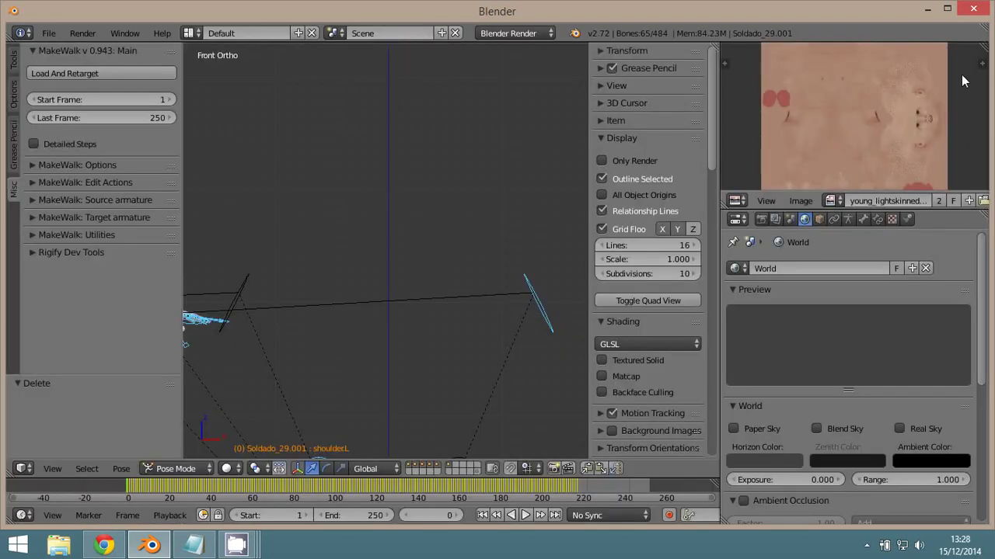
Frame the soldier in the viewport and scrub through the opening frames of the animation
{"action": "scroll", "coordinate": [450, 263], "scroll_direction": "down", "scroll_amount": 3}
{"action": "scroll", "coordinate": [450, 263], "scroll_direction": "down", "scroll_amount": 2}
{"action": "scroll", "coordinate": [450, 263], "scroll_direction": "down", "scroll_amount": 2}
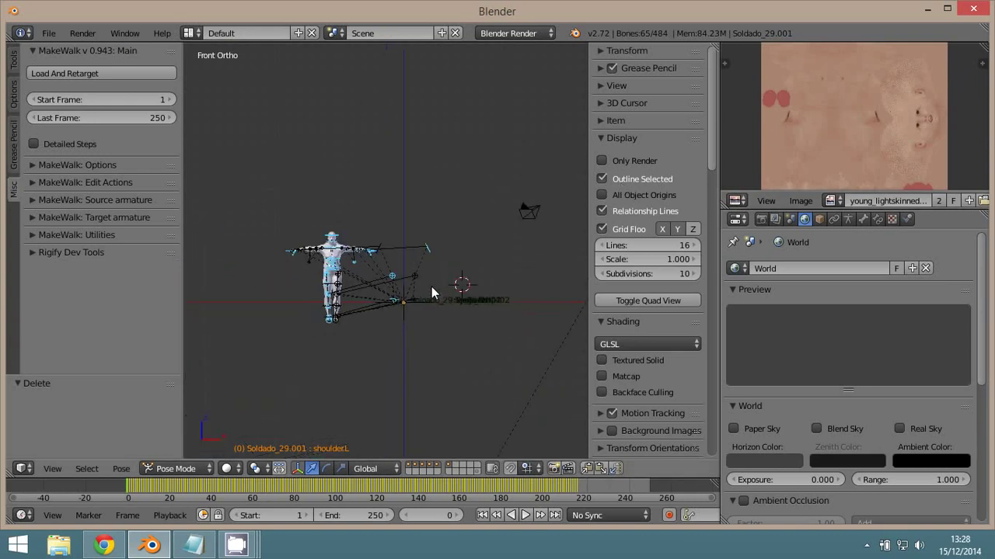
{"action": "middle_click_drag", "start_coordinate": [432, 287], "coordinate": [483, 252], "text": "shift"}
{"action": "left_click", "coordinate": [459, 515]}
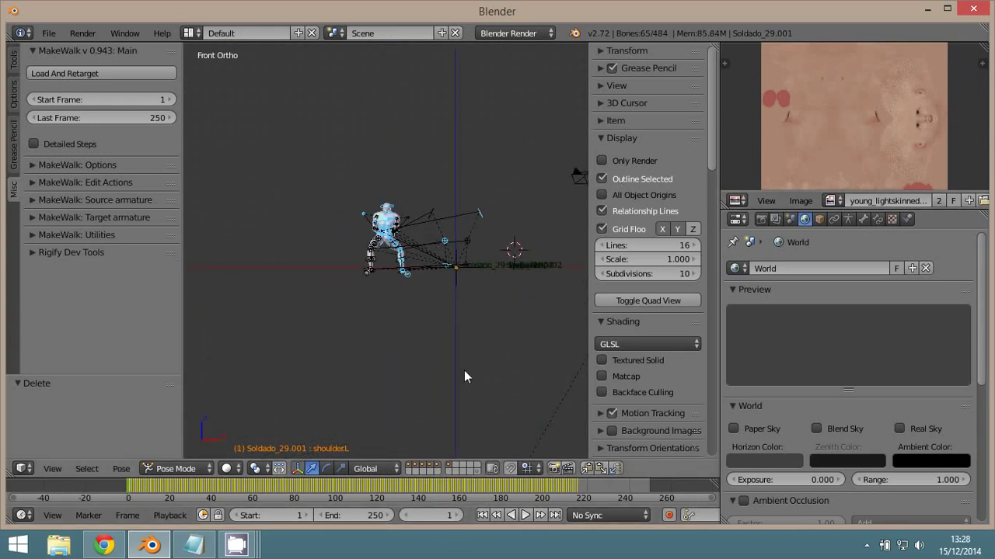
{"action": "middle_click_drag", "start_coordinate": [464, 370], "coordinate": [401, 383]}
{"action": "scroll", "coordinate": [403, 380], "scroll_direction": "up", "scroll_amount": 3}
{"action": "mouse_move", "coordinate": [445, 346]}
{"action": "middle_mouse_down"}
{"action": "mouse_move", "coordinate": [337, 328]}
{"action": "mouse_move", "coordinate": [225, 338]}
{"action": "mouse_move", "coordinate": [278, 326]}
{"action": "mouse_move", "coordinate": [316, 333]}
{"action": "mouse_move", "coordinate": [320, 307]}
{"action": "mouse_move", "coordinate": [370, 316]}
{"action": "mouse_move", "coordinate": [373, 334]}
{"action": "middle_mouse_up"}
{"action": "scroll", "coordinate": [373, 334], "scroll_direction": "up", "scroll_amount": 2}
{"action": "left_click", "coordinate": [143, 488]}
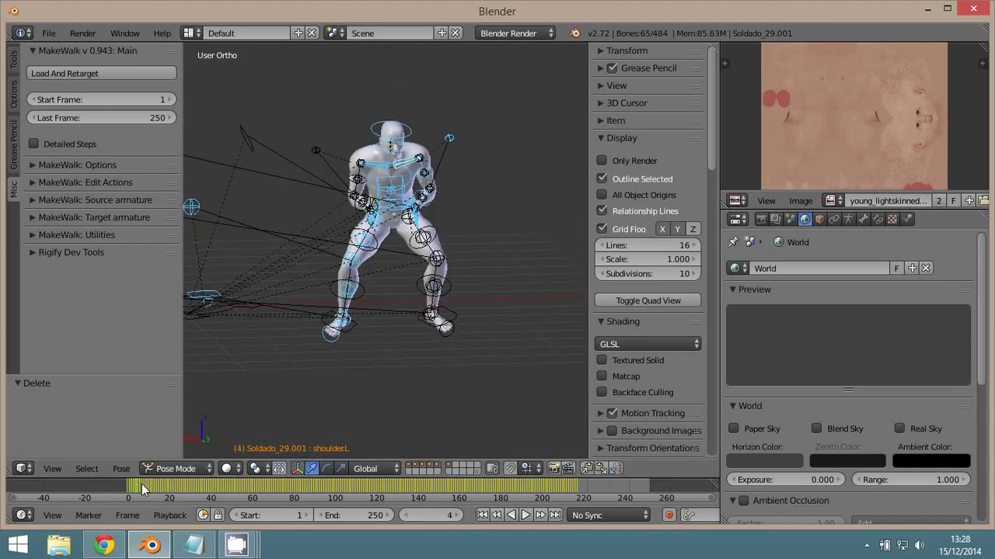
{"action": "mouse_move", "coordinate": [143, 488]}
{"action": "left_mouse_down"}
{"action": "mouse_move", "coordinate": [200, 485]}
{"action": "mouse_move", "coordinate": [111, 499]}
{"action": "mouse_move", "coordinate": [204, 486]}
{"action": "mouse_move", "coordinate": [186, 486]}
{"action": "left_mouse_up"}
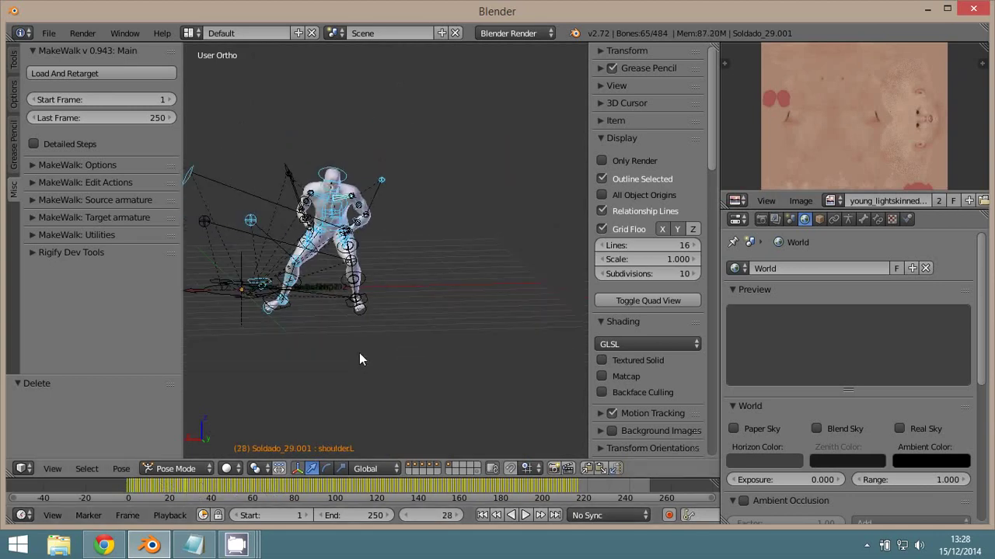
{"action": "middle_click_drag", "start_coordinate": [359, 360], "coordinate": [436, 372]}
Play the animation through the camera view, orbiting to watch it near the end
{"action": "key", "text": "KP_0"}
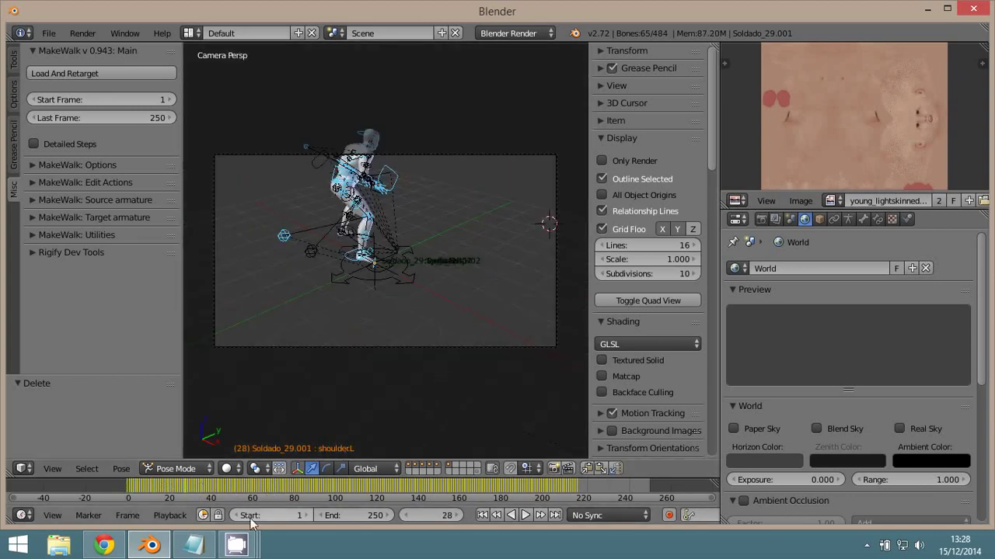
{"action": "left_click", "coordinate": [527, 515]}
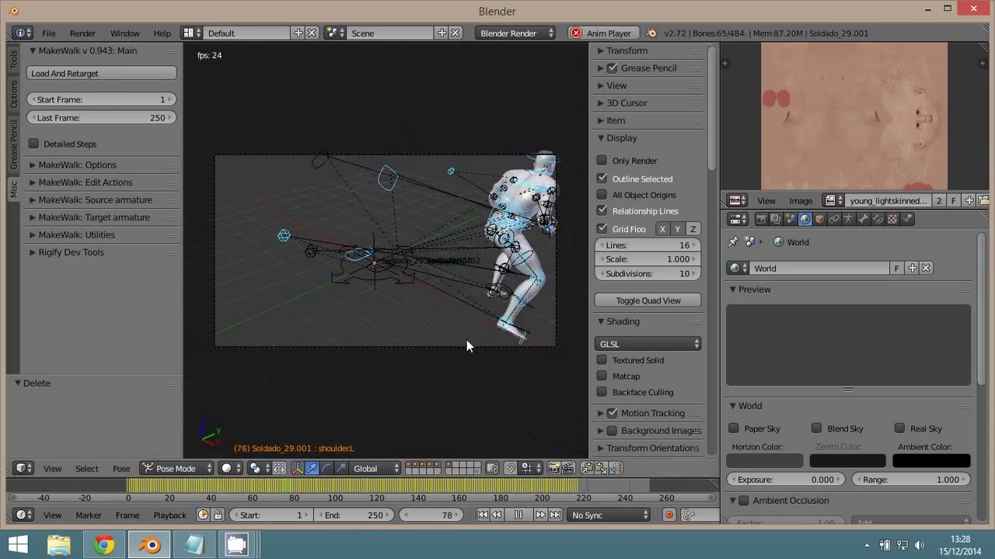
{"action": "scroll", "coordinate": [510, 328], "scroll_direction": "down", "scroll_amount": 5}
{"action": "mouse_move", "coordinate": [495, 344]}
{"action": "middle_mouse_down"}
{"action": "mouse_move", "coordinate": [486, 353]}
{"action": "mouse_move", "coordinate": [371, 347]}
{"action": "mouse_move", "coordinate": [282, 324]}
{"action": "middle_mouse_up"}
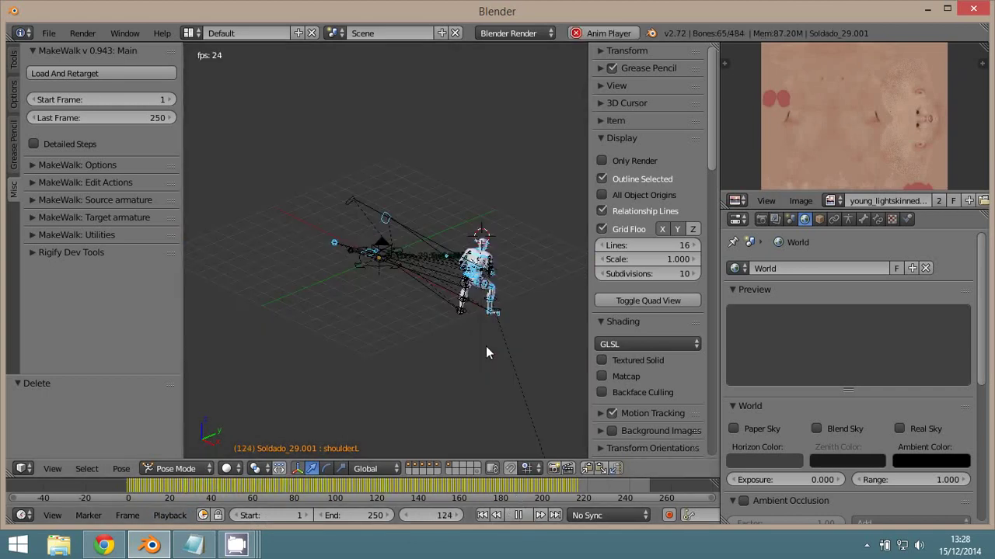
{"action": "scroll", "coordinate": [278, 329], "scroll_direction": "up", "scroll_amount": 5}
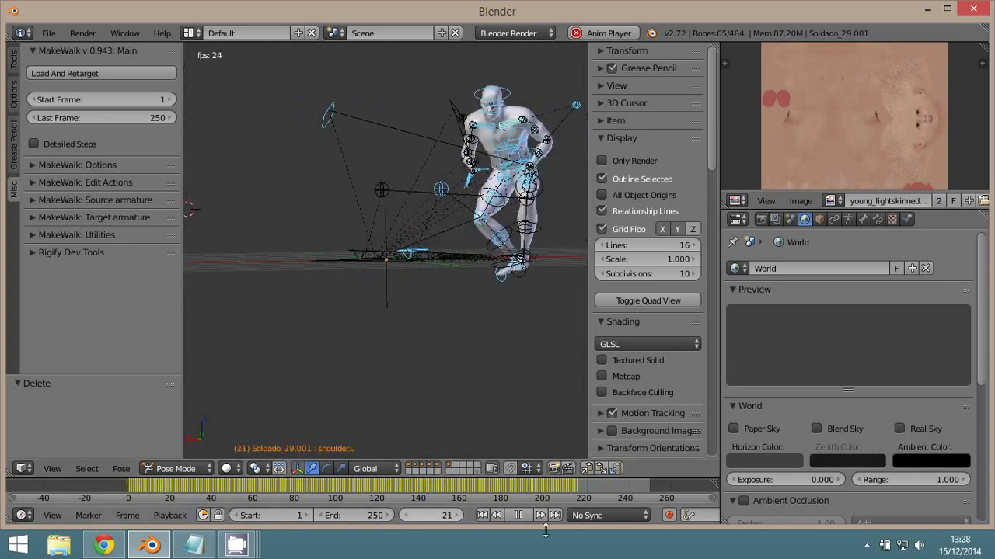
{"action": "left_click", "coordinate": [579, 495]}
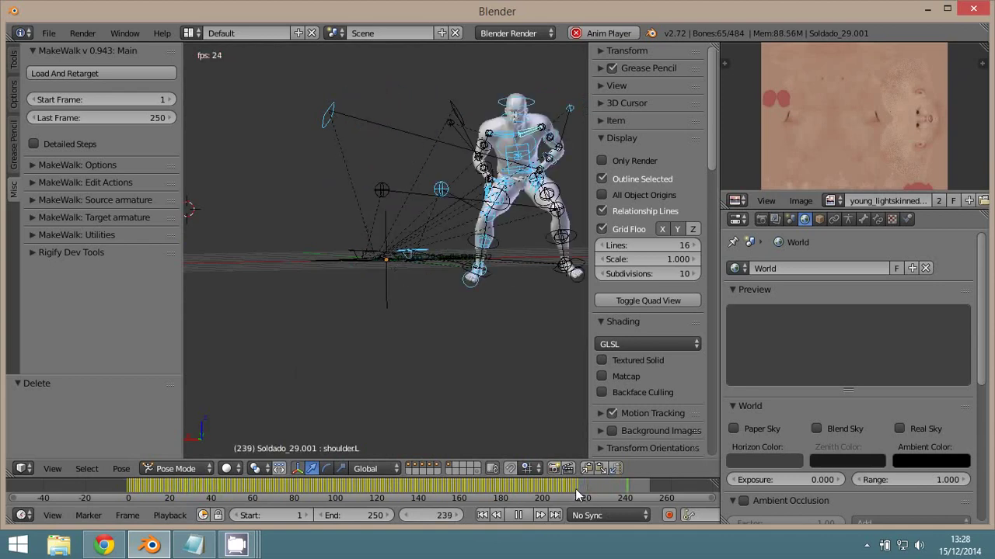
Lower the scene end frame from 230 to 216, stop playback and select the camera
{"action": "left_click", "coordinate": [371, 515]}
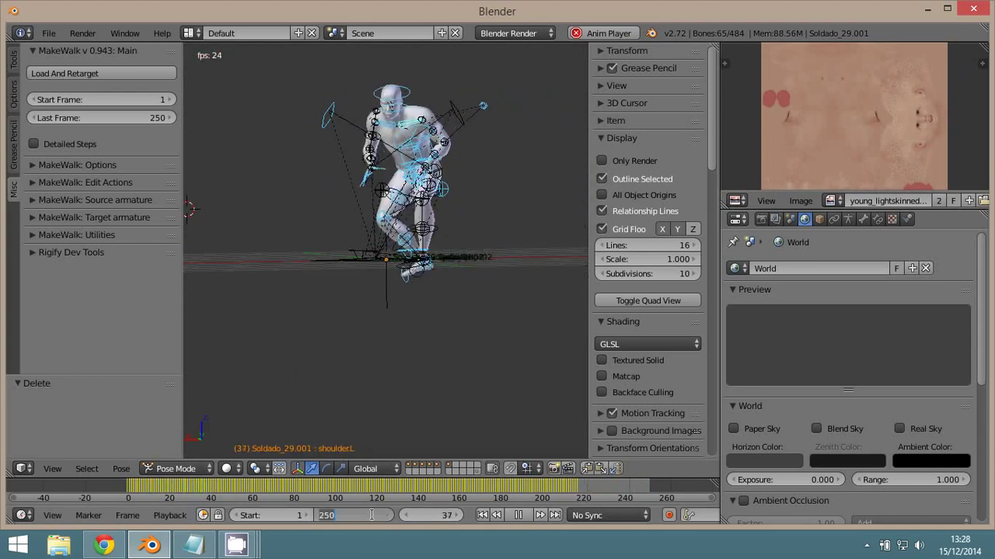
{"action": "type", "text": "230"}
{"action": "key", "text": "Return"}
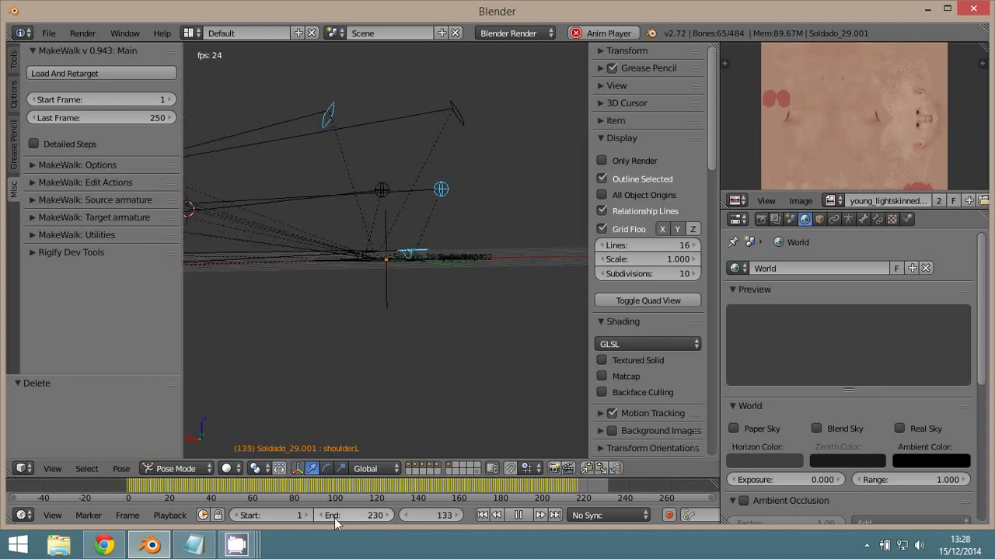
{"action": "left_click_drag", "start_coordinate": [325, 517], "coordinate": [322, 517]}
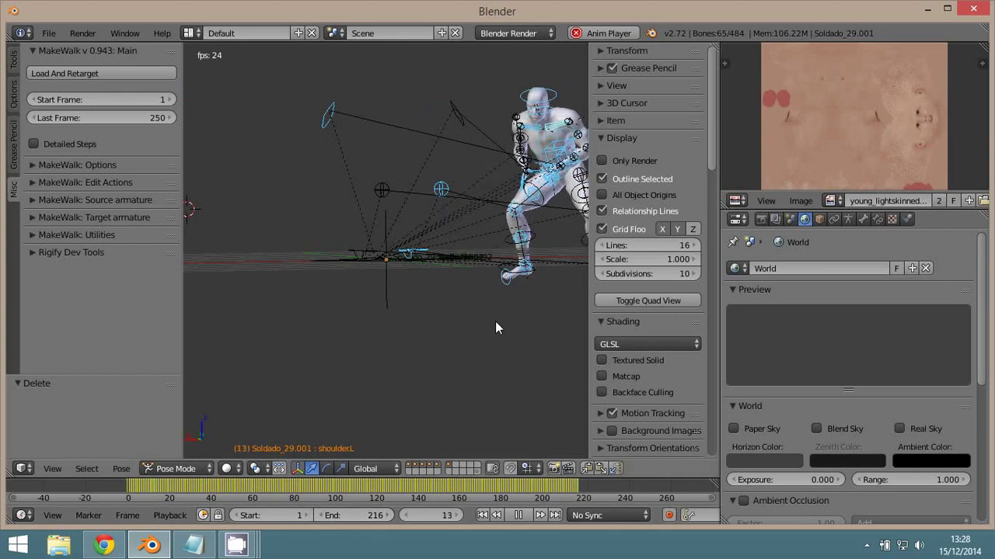
{"action": "key", "text": "alt+a"}
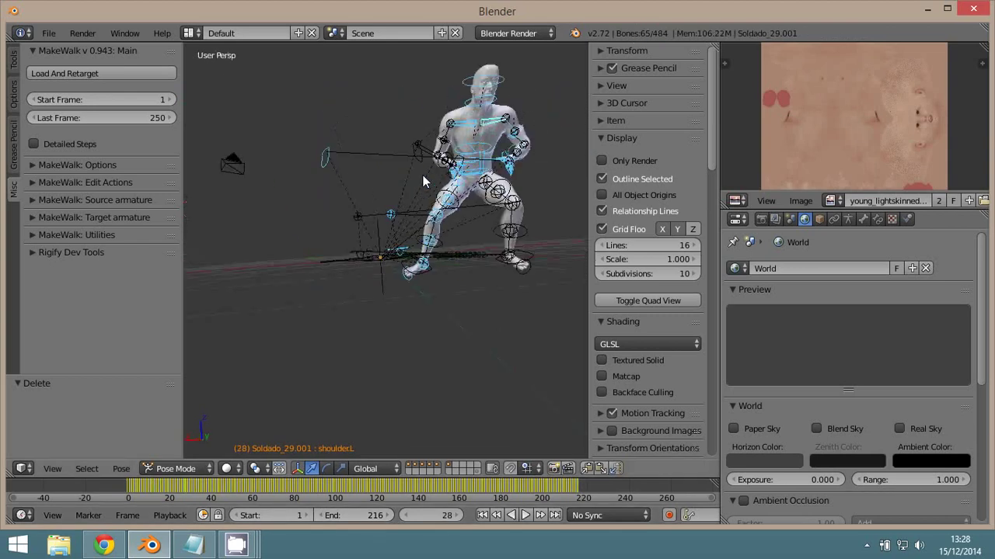
{"action": "key", "text": "KP_0"}
{"action": "right_click", "coordinate": [391, 271]}
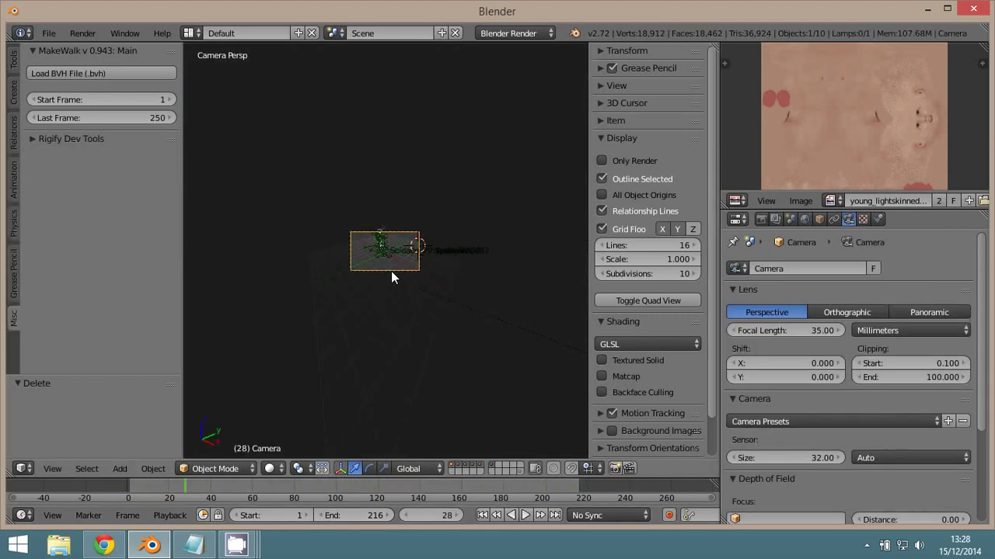
From top view, move the camera and rotate it -82.156° so it frames the soldier
{"action": "key", "text": "KP_7"}
{"action": "scroll", "coordinate": [413, 288], "scroll_direction": "down", "scroll_amount": 3}
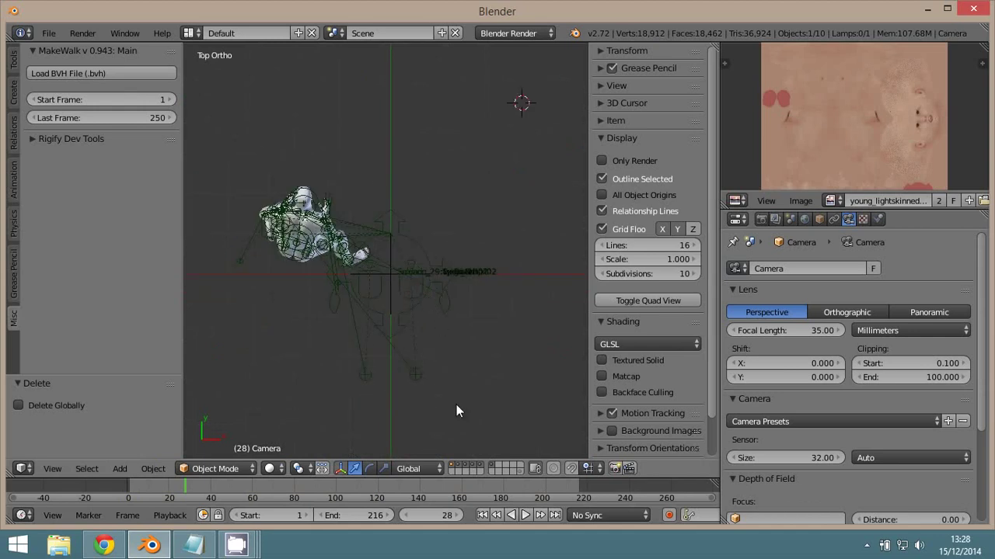
{"action": "scroll", "coordinate": [435, 400], "scroll_direction": "down", "scroll_amount": 2}
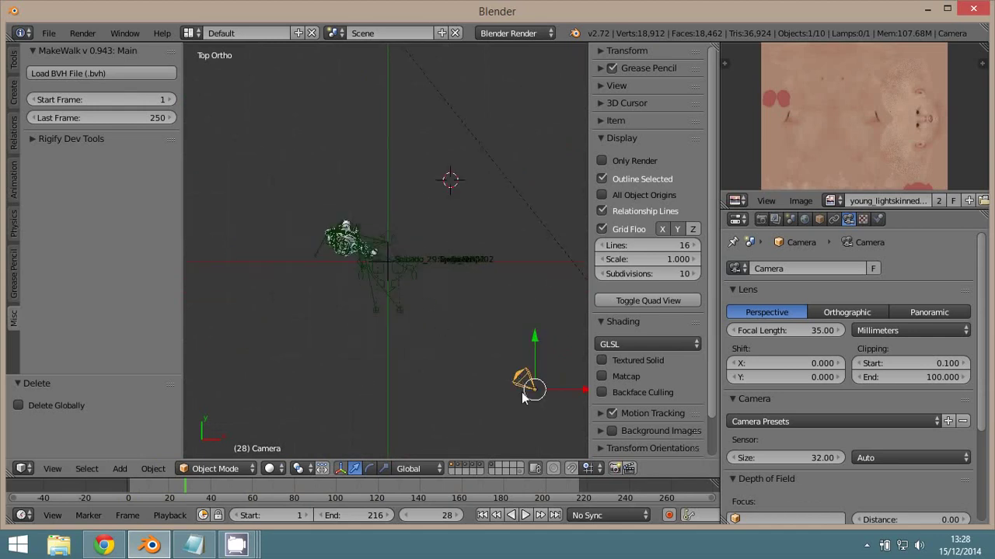
{"action": "scroll", "coordinate": [532, 387], "scroll_direction": "down", "scroll_amount": 2}
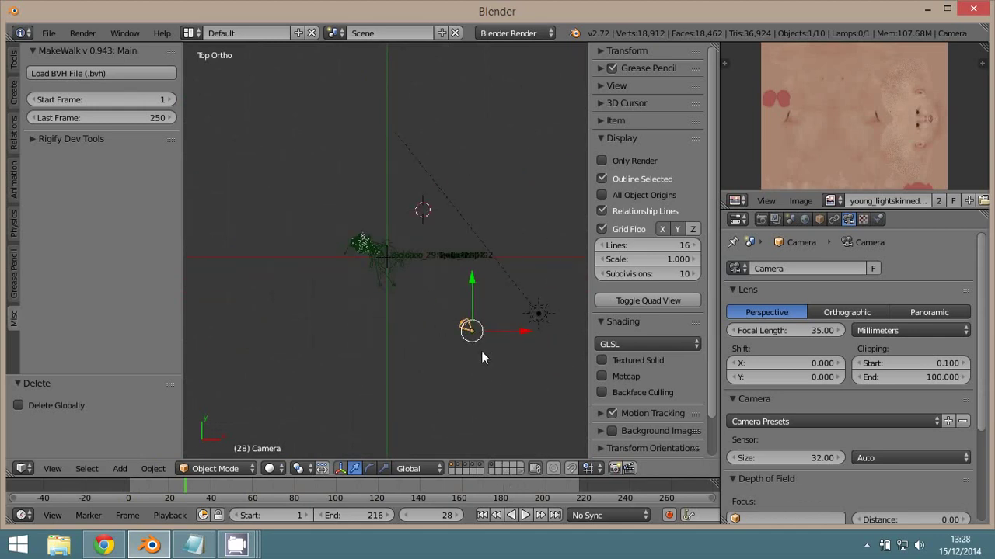
{"action": "left_click_drag", "start_coordinate": [476, 332], "coordinate": [506, 143]}
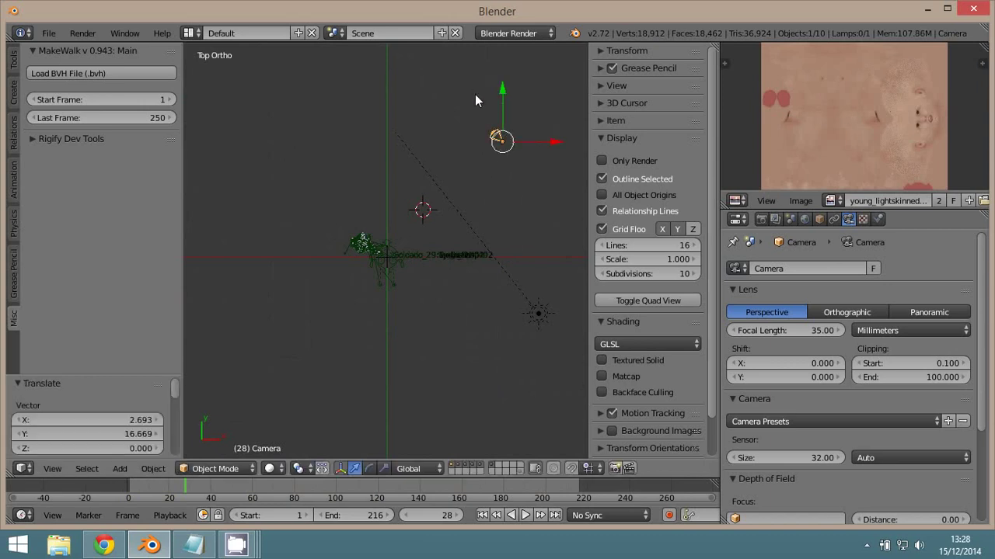
{"action": "key", "text": "r"}
{"action": "left_click", "coordinate": [436, 178]}
{"action": "key", "text": "KP_0"}
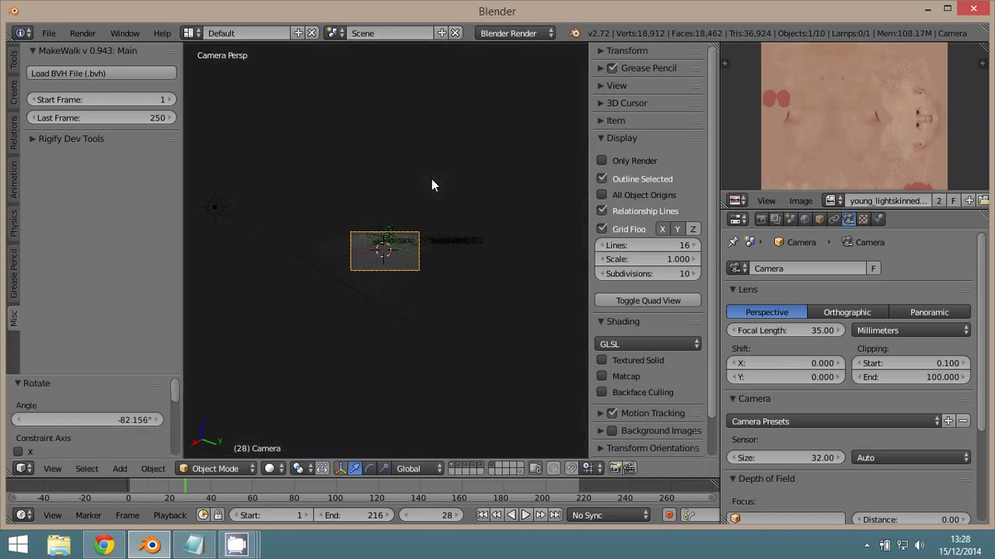
{"action": "scroll", "coordinate": [371, 288], "scroll_direction": "up", "scroll_amount": 4}
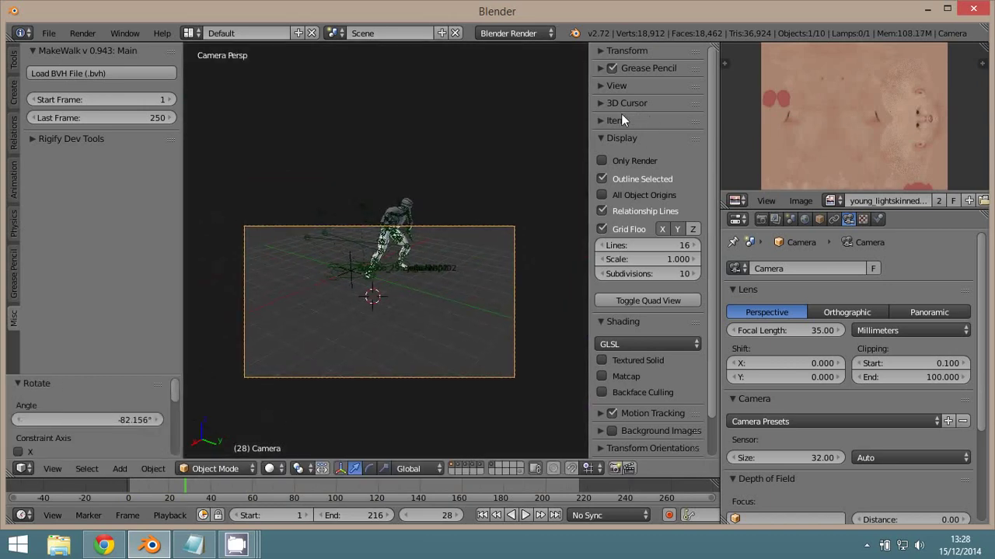
Refit the camera around the soldier with Lock Camera to View, then play and stop the animation
{"action": "left_click", "coordinate": [607, 85]}
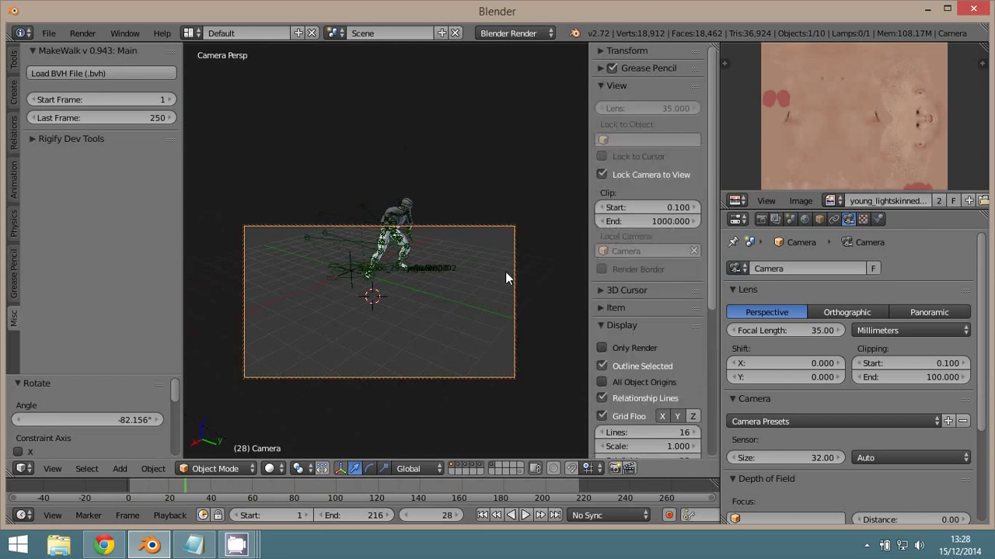
{"action": "mouse_move", "coordinate": [460, 298]}
{"action": "middle_mouse_down"}
{"action": "mouse_move", "coordinate": [499, 338]}
{"action": "mouse_move", "coordinate": [458, 328]}
{"action": "mouse_move", "coordinate": [479, 360]}
{"action": "middle_mouse_up"}
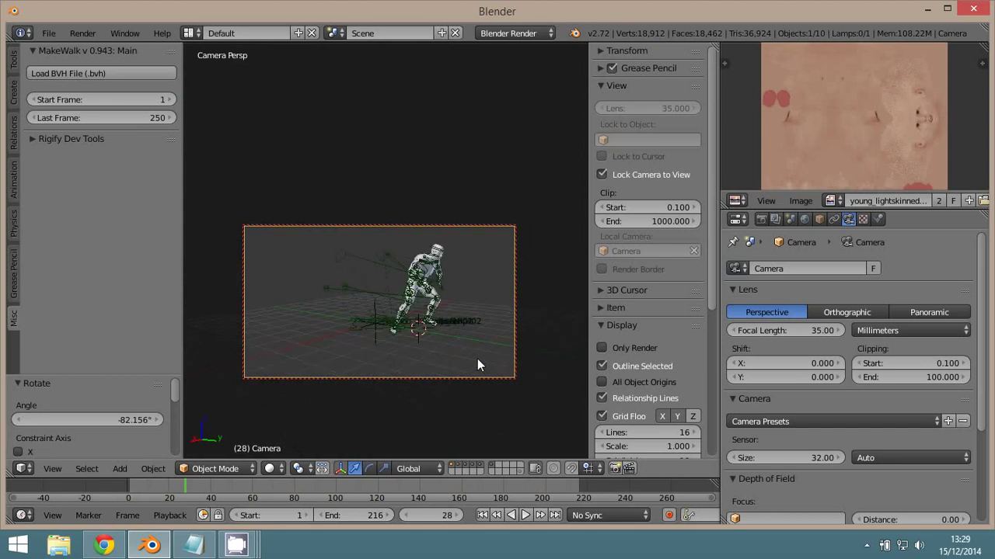
{"action": "scroll", "coordinate": [477, 358], "scroll_direction": "down", "scroll_amount": 2}
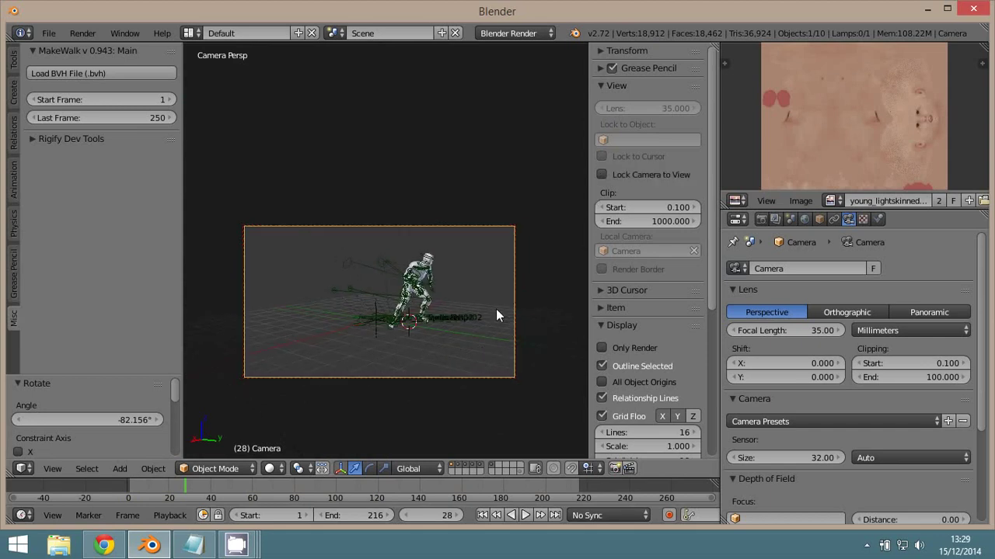
{"action": "key", "text": "alt+a"}
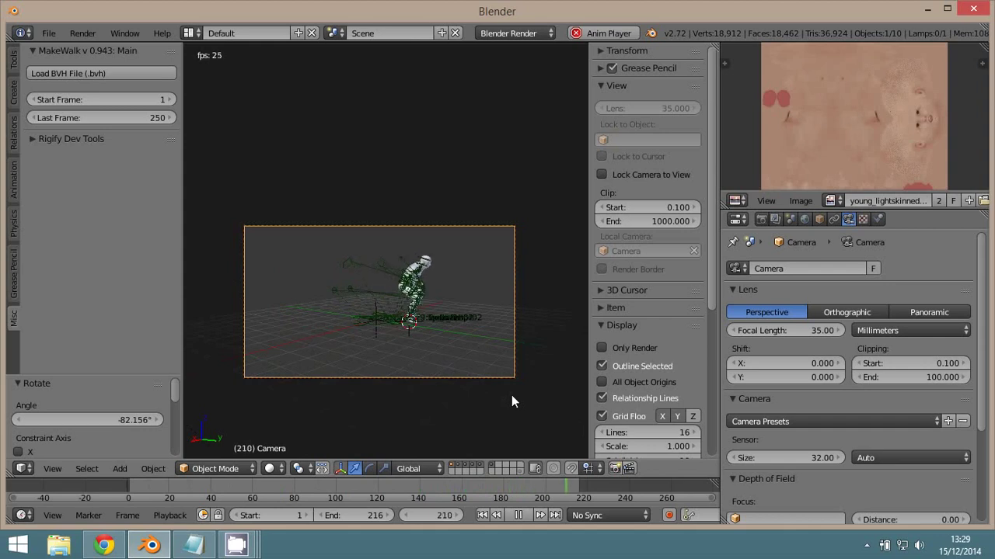
{"action": "key", "text": "Escape"}
Switch the viewport shading to Texture
{"action": "left_click", "coordinate": [284, 469]}
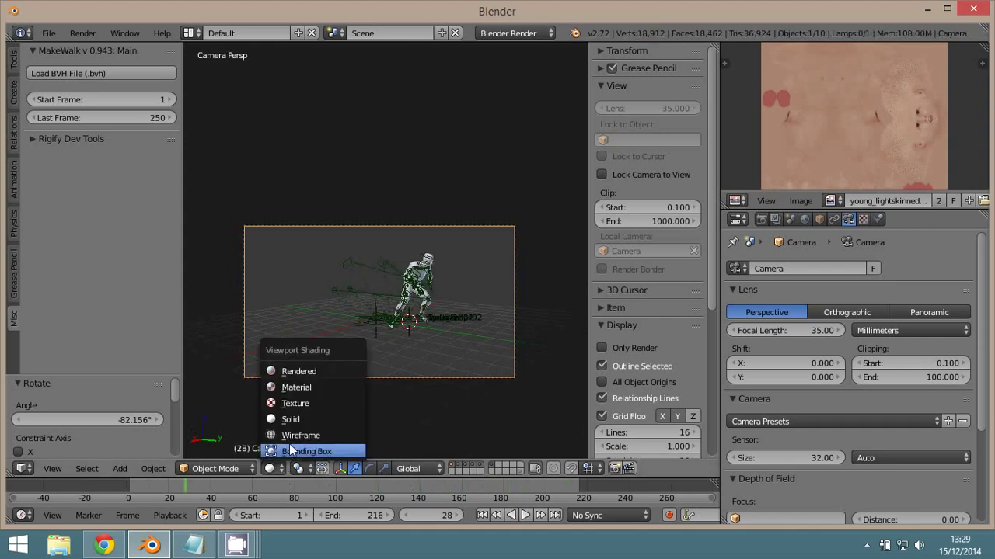
{"action": "left_click", "coordinate": [296, 404]}
{"action": "scroll", "coordinate": [373, 381], "scroll_direction": "up", "scroll_amount": 3}
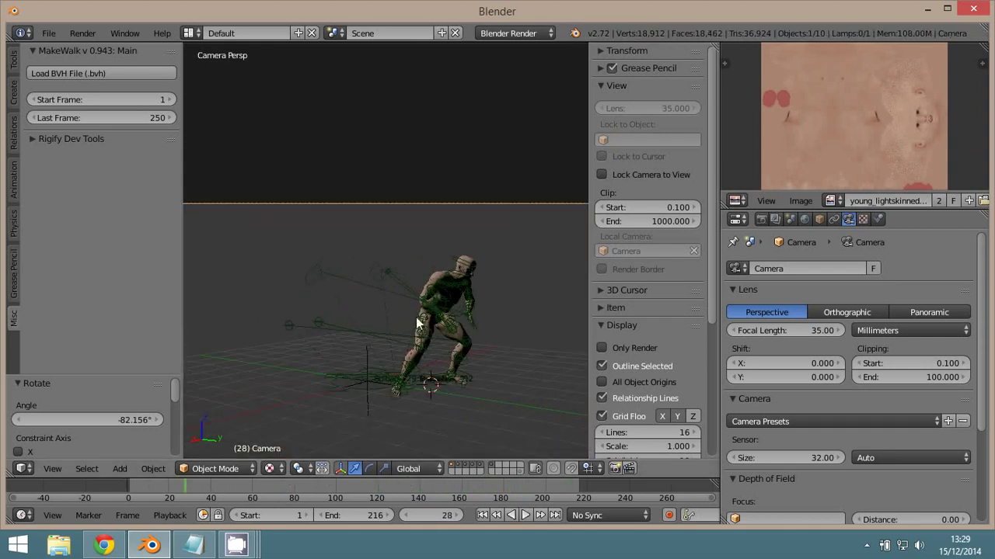
{"action": "scroll", "coordinate": [456, 237], "scroll_direction": "down", "scroll_amount": 4}
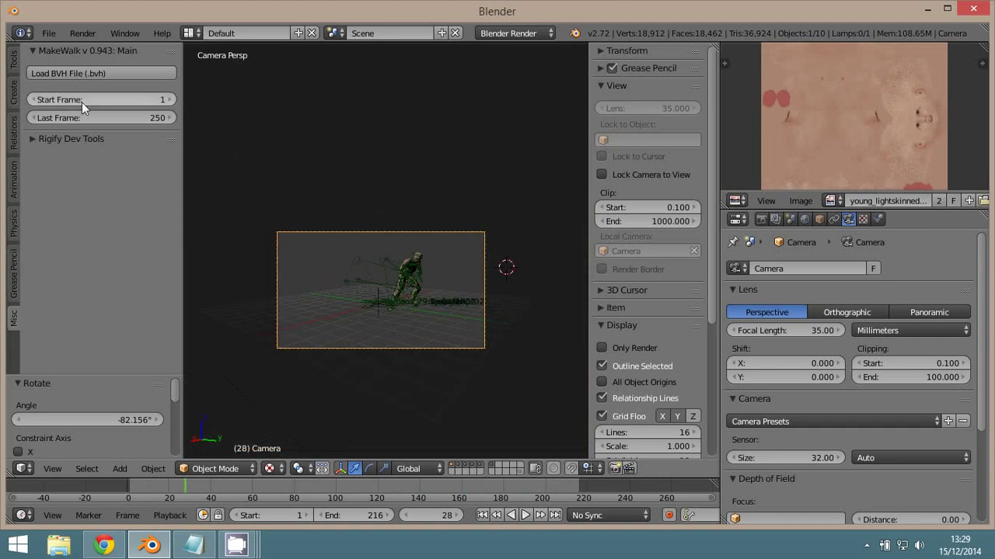
Add a lamp, make it a Hemi light, and rotate it about 60°
{"action": "left_click", "coordinate": [12, 63]}
{"action": "left_click", "coordinate": [12, 93]}
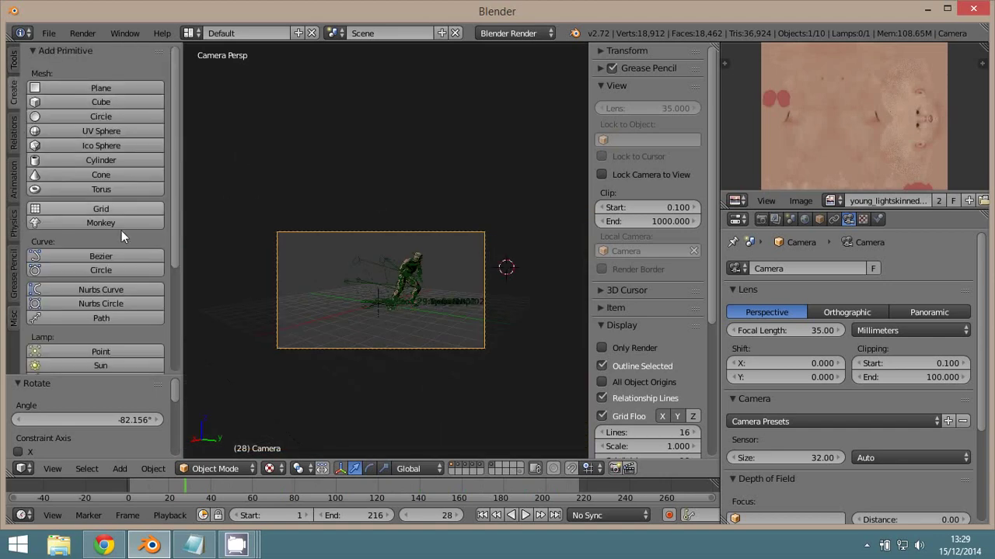
{"action": "left_click", "coordinate": [111, 351]}
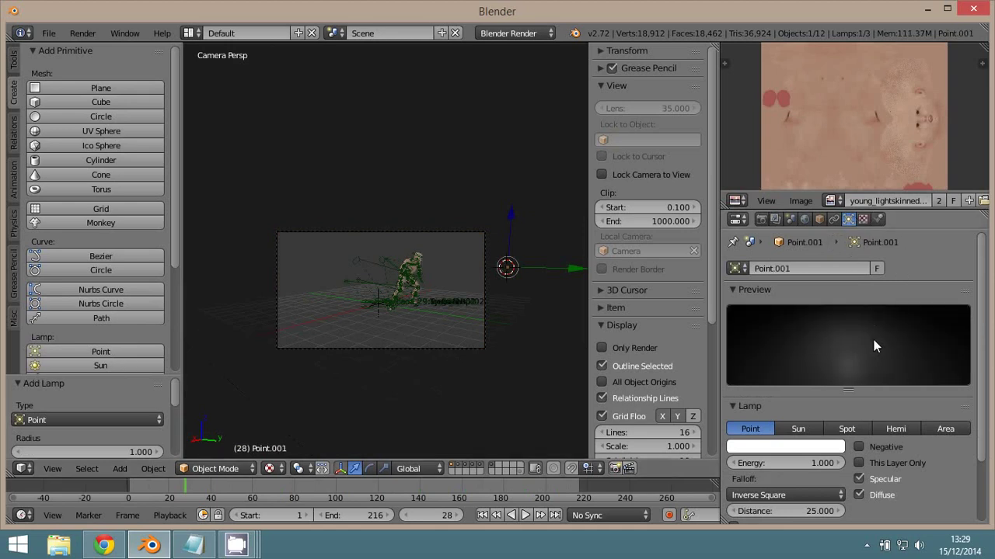
{"action": "left_click", "coordinate": [895, 432]}
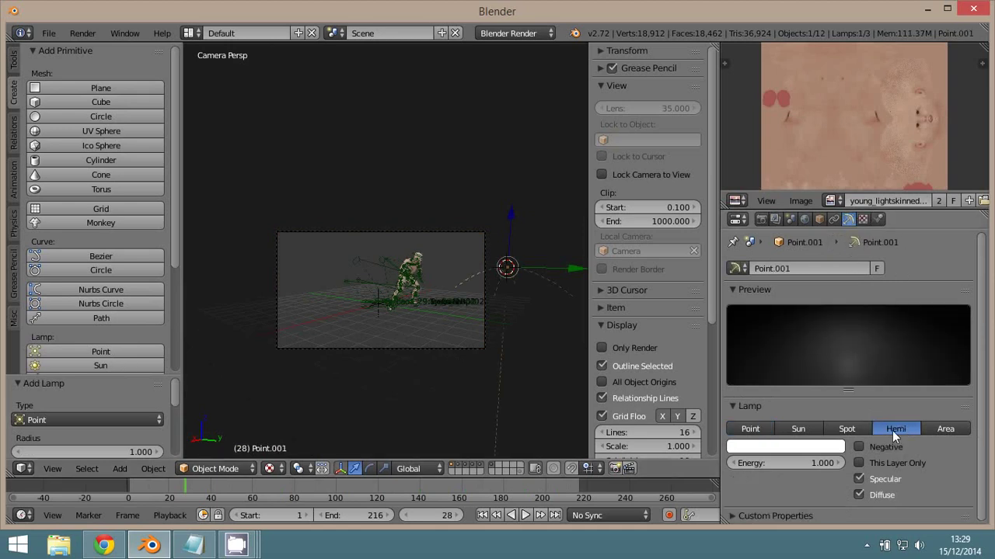
{"action": "key", "text": "r"}
{"action": "left_click", "coordinate": [469, 326]}
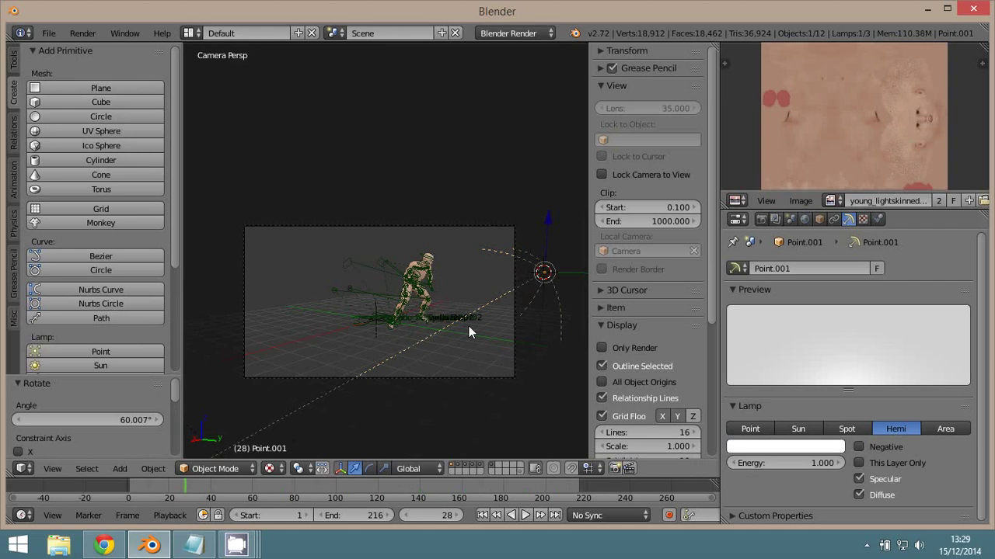
{"action": "scroll", "coordinate": [463, 284], "scroll_direction": "up", "scroll_amount": 1}
{"action": "scroll", "coordinate": [466, 281], "scroll_direction": "up", "scroll_amount": 2}
{"action": "scroll", "coordinate": [468, 279], "scroll_direction": "up", "scroll_amount": 2}
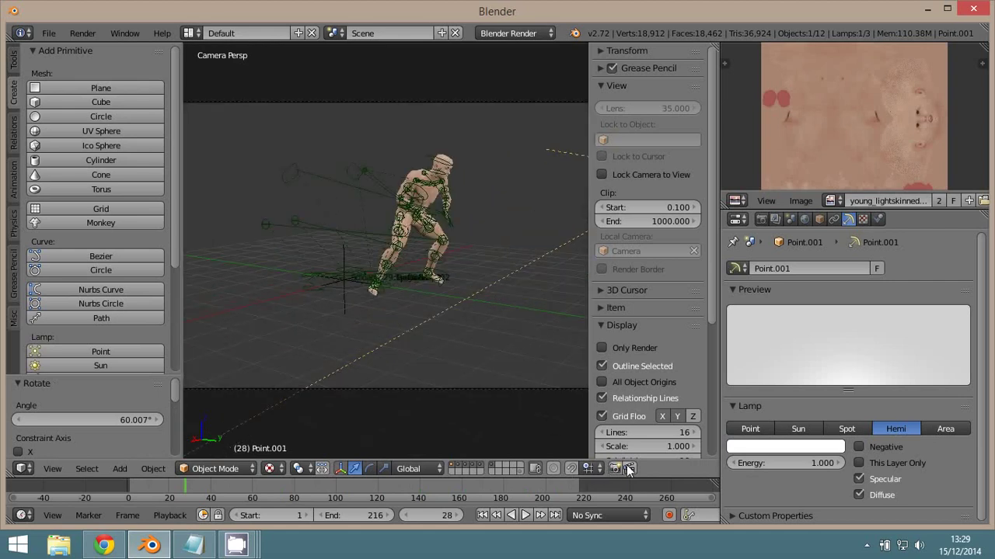
Set the output to an Xvid movie at /tmp\ggg and start the OpenGL animation render
{"action": "left_click", "coordinate": [761, 218]}
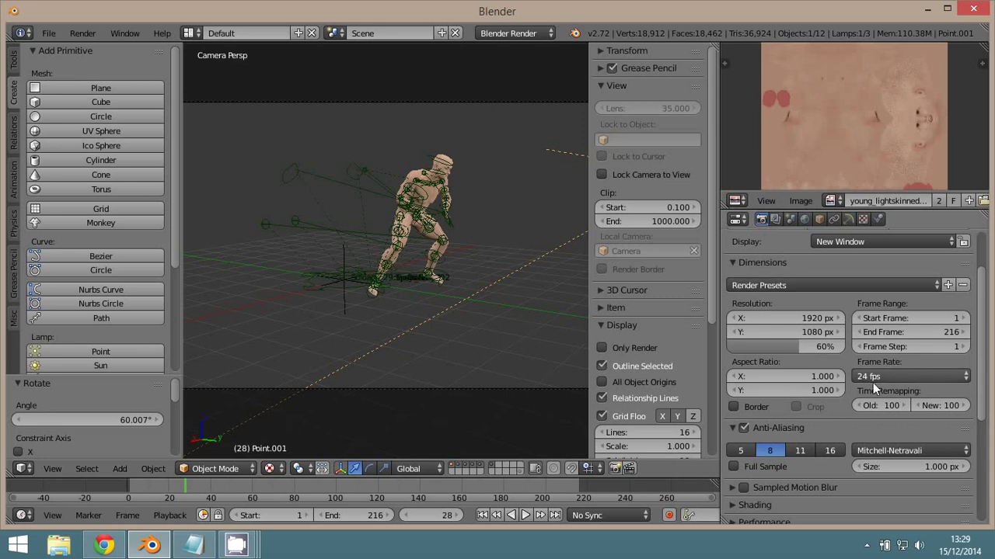
{"action": "scroll", "coordinate": [872, 433], "scroll_direction": "down", "scroll_amount": 5}
{"action": "left_click", "coordinate": [786, 460]}
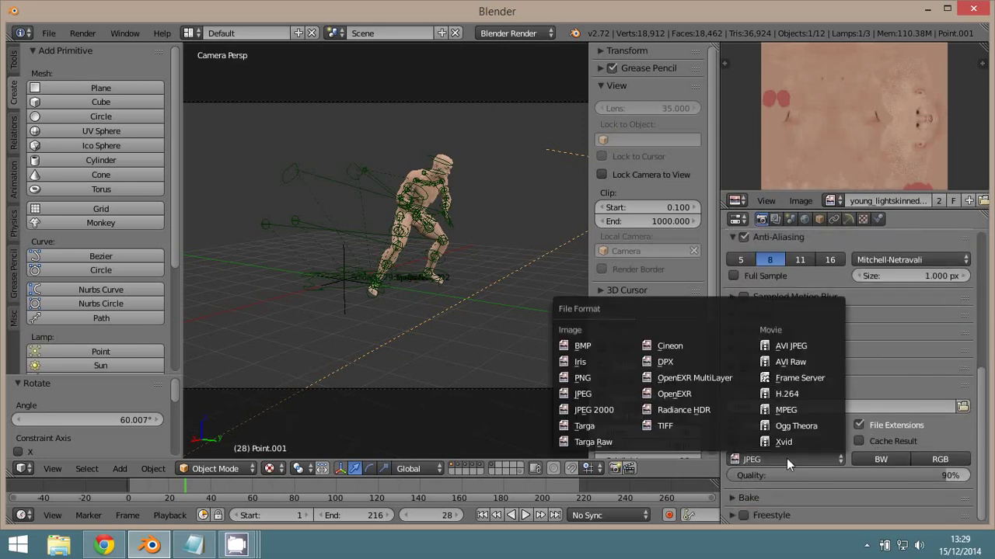
{"action": "left_click", "coordinate": [786, 446]}
{"action": "left_click", "coordinate": [765, 407]}
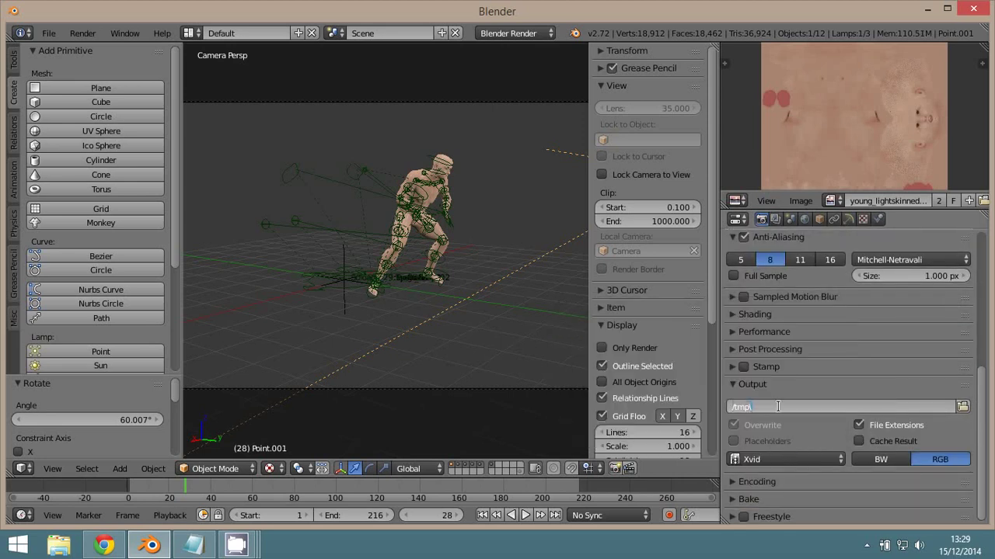
{"action": "type", "text": "ggg"}
{"action": "key", "text": "Return"}
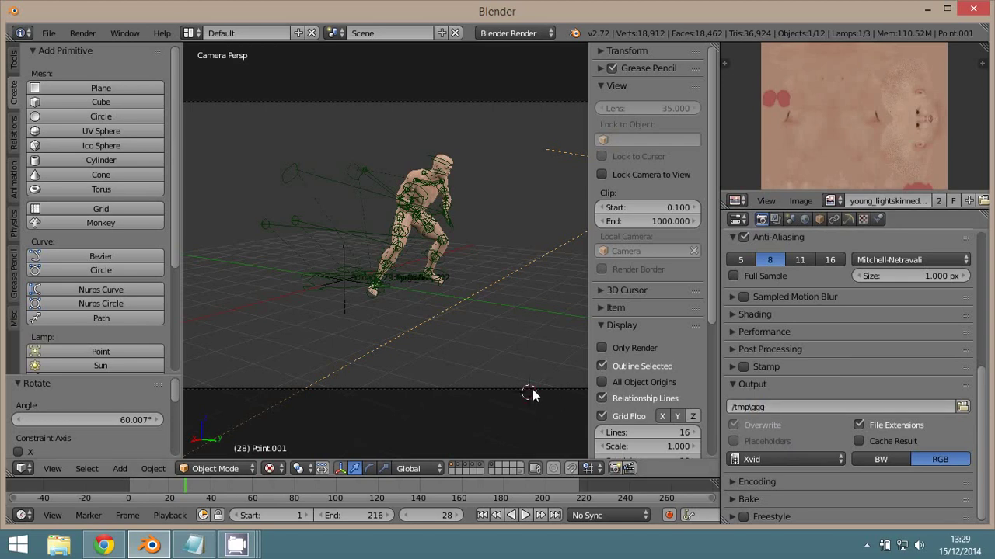
{"action": "left_click", "coordinate": [532, 391]}
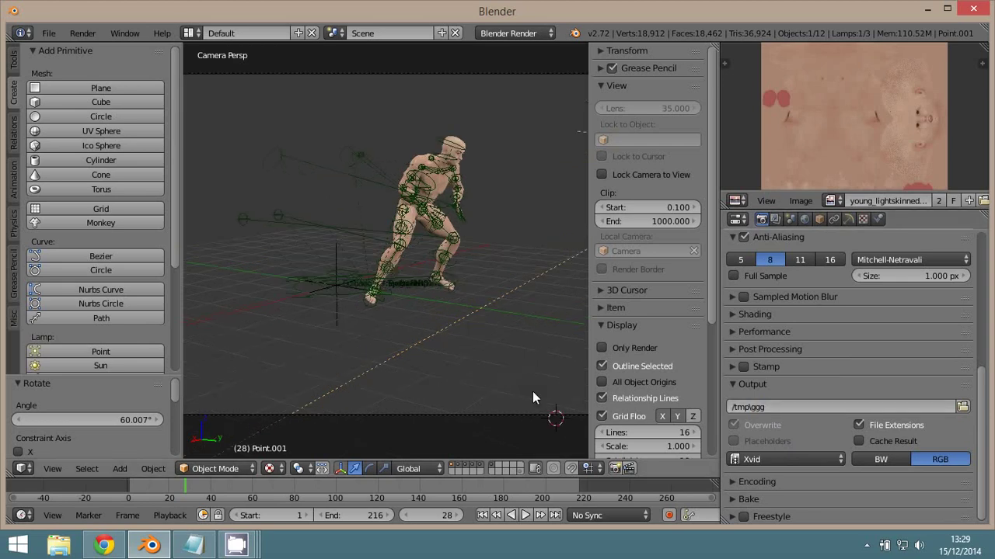
{"action": "left_click", "coordinate": [628, 469]}
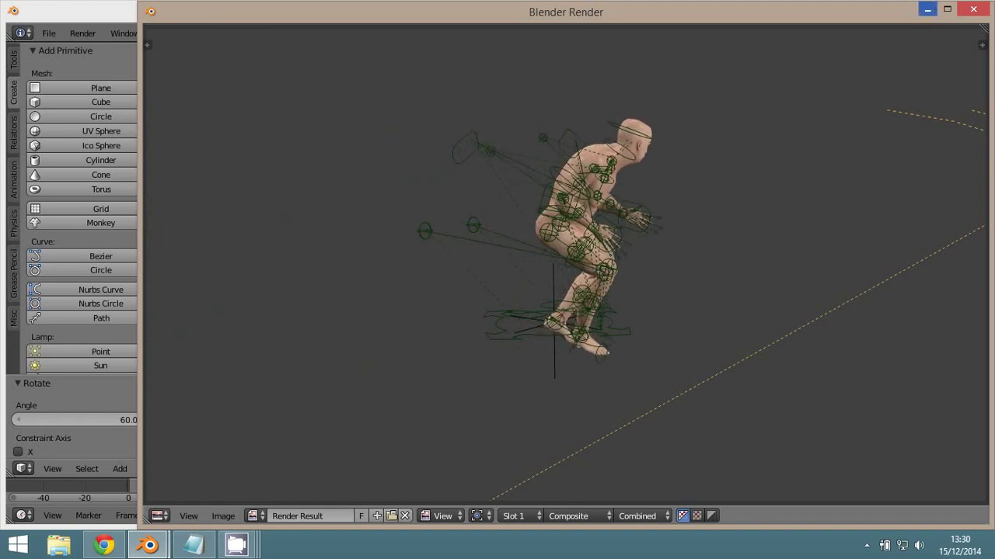
Hide the render result window once all frames have rendered
{"action": "left_click", "coordinate": [928, 10]}
Find the rendered ggg0001-0216 clip in C:\tmp with File Explorer, then return to Blender
{"action": "left_click", "coordinate": [928, 9]}
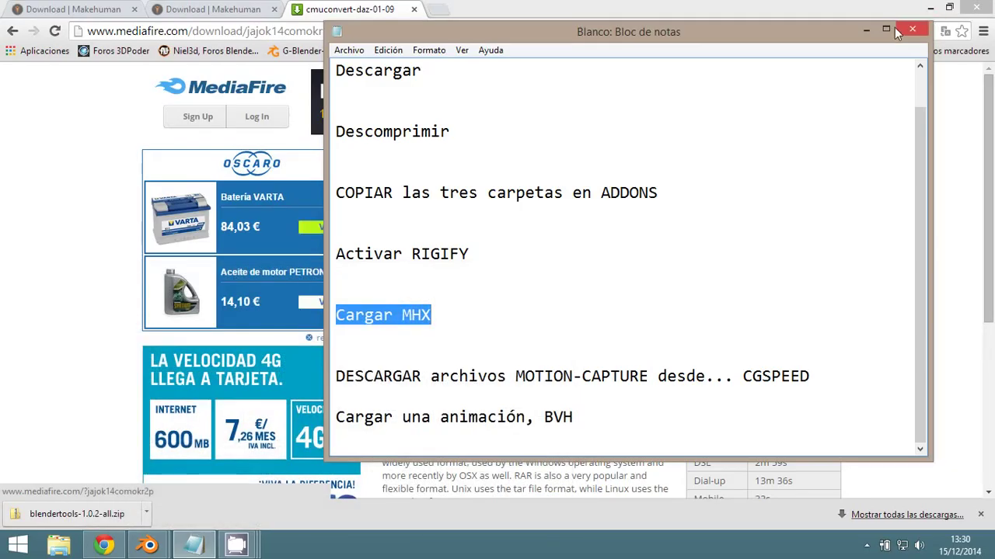
{"action": "left_click", "coordinate": [868, 31]}
{"action": "left_click", "coordinate": [930, 7]}
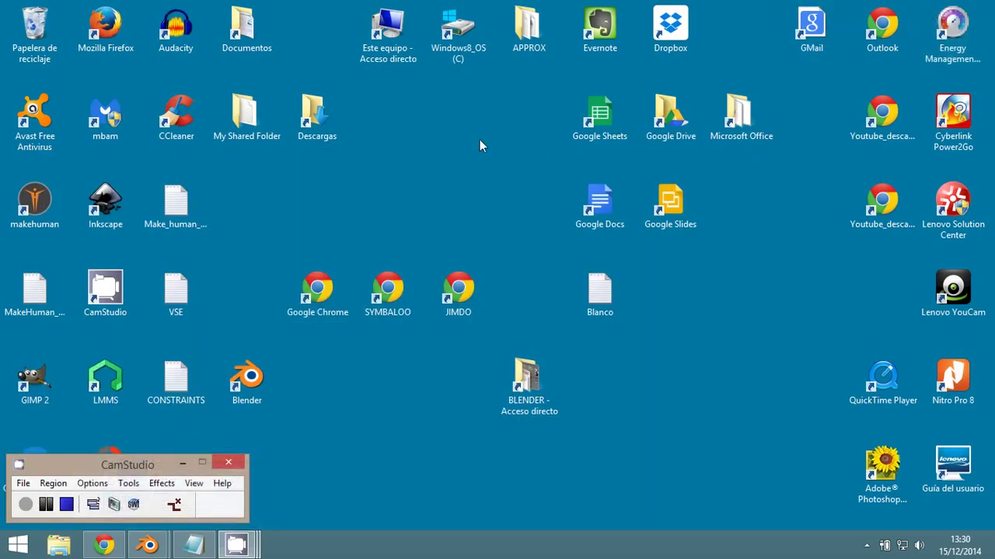
{"action": "double_click", "coordinate": [458, 31]}
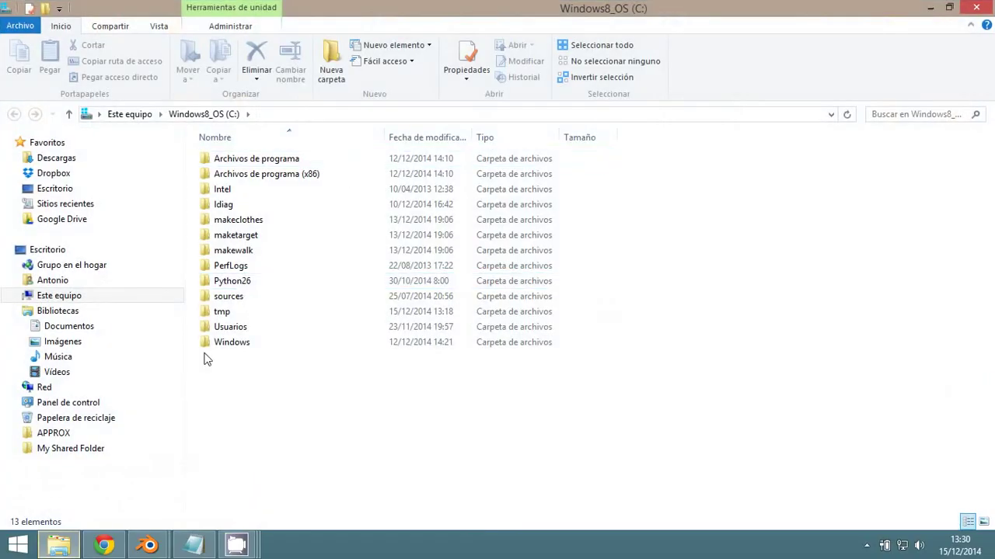
{"action": "double_click", "coordinate": [226, 314]}
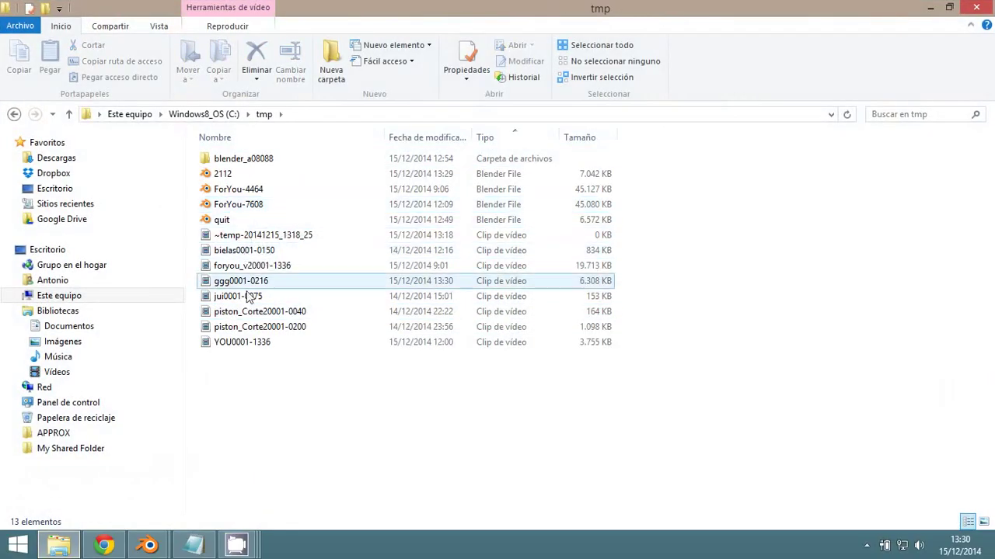
{"action": "left_click", "coordinate": [225, 287]}
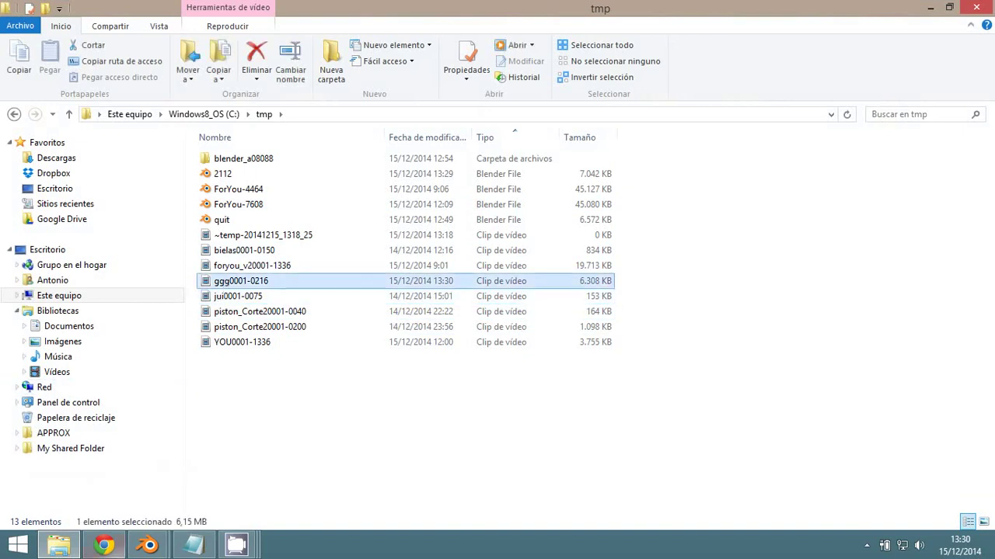
{"action": "left_click", "coordinate": [143, 550]}
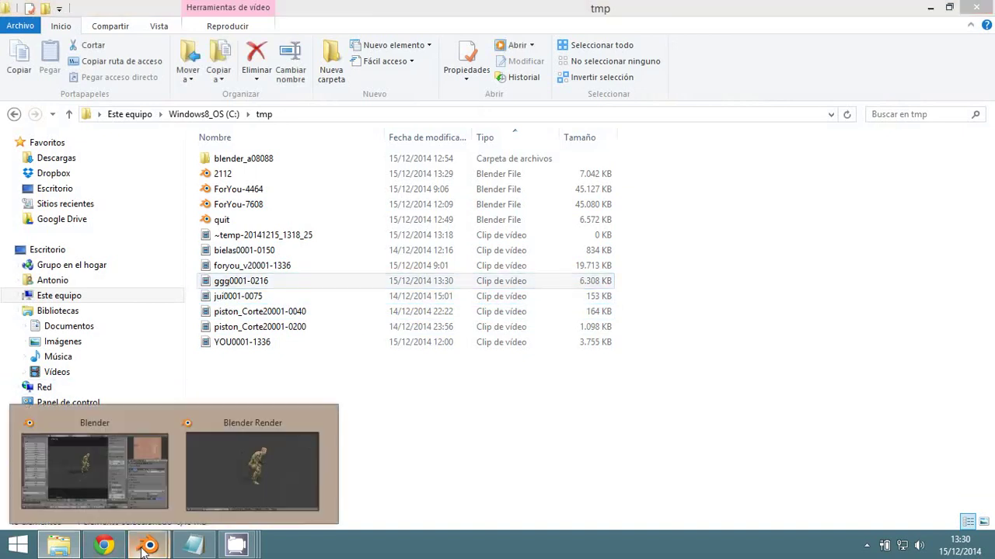
{"action": "left_click", "coordinate": [227, 284]}
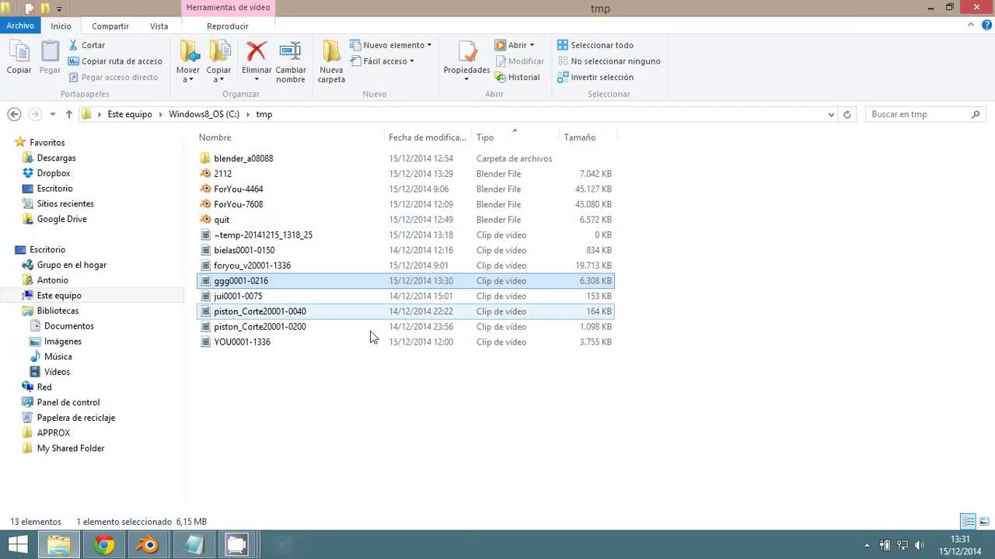
Enlarge the image editor area and turn it into a Dope Sheet showing all keyframes
{"action": "left_click", "coordinate": [180, 471]}
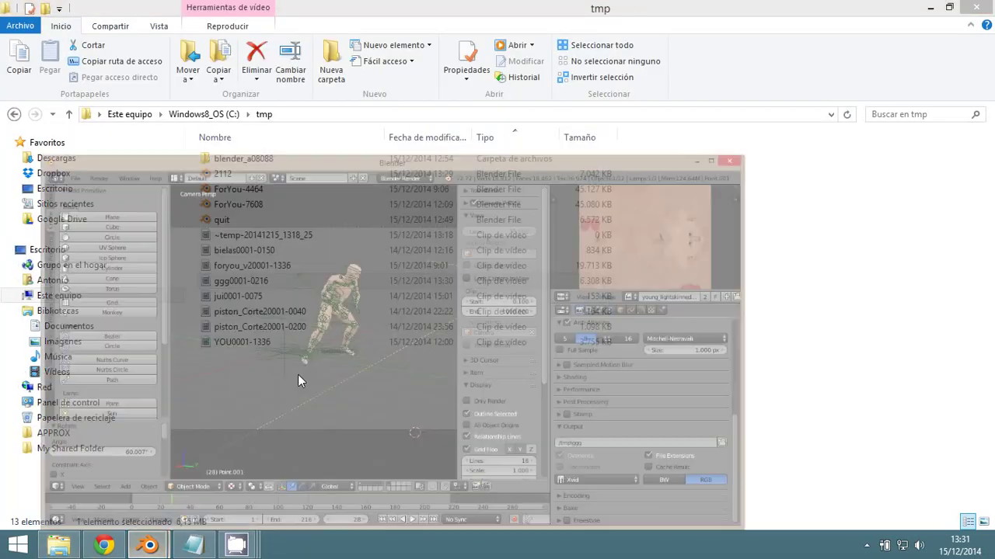
{"action": "left_click_drag", "start_coordinate": [720, 154], "coordinate": [477, 155]}
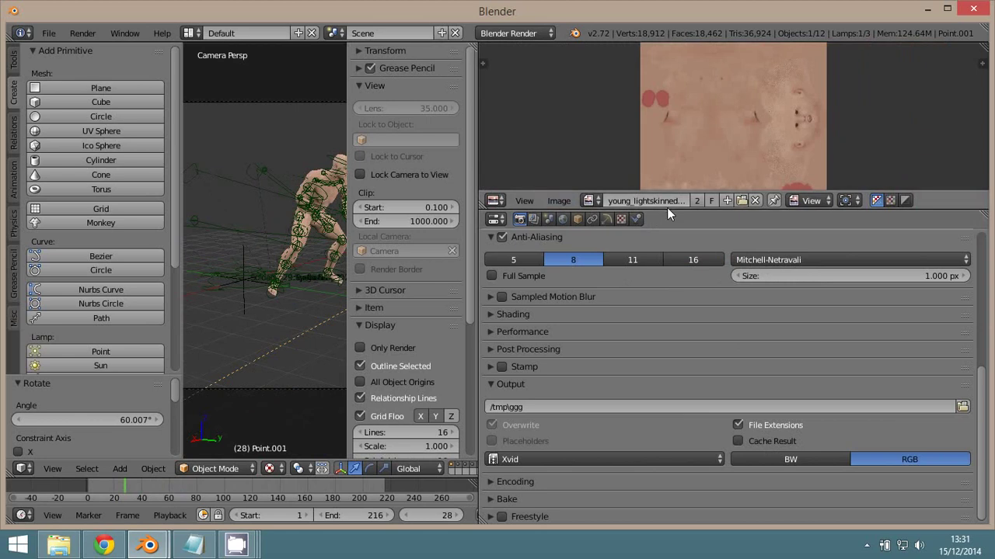
{"action": "left_click_drag", "start_coordinate": [667, 209], "coordinate": [682, 386]}
{"action": "left_click", "coordinate": [496, 367]}
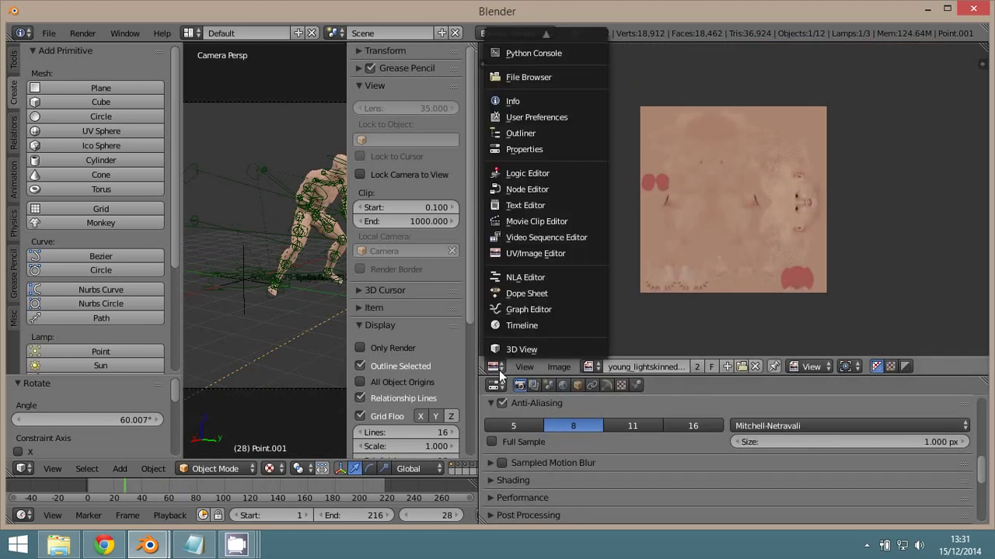
{"action": "left_click", "coordinate": [536, 292]}
{"action": "key", "text": "Home"}
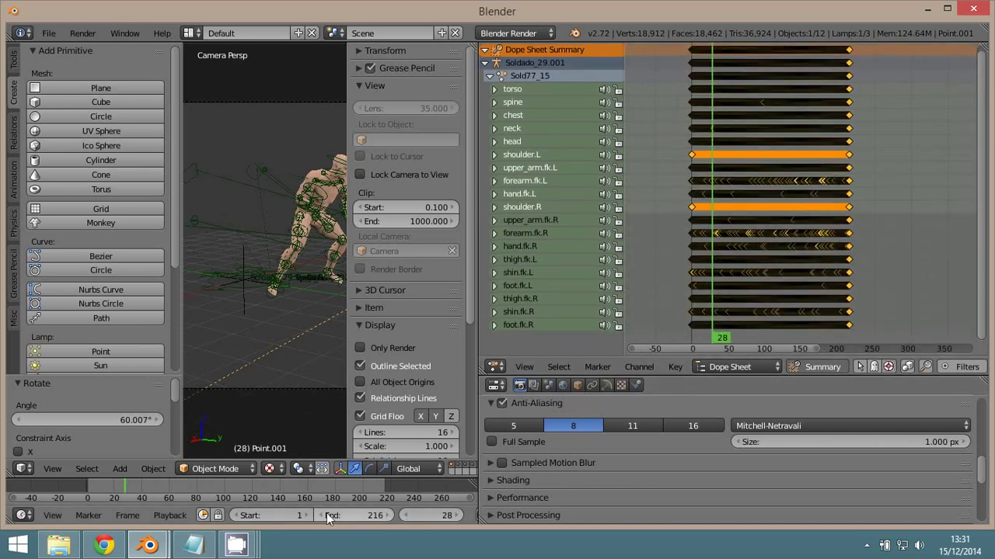
From frame 1, select all Sold77_15 keyframes and scale them to end near frame 300
{"action": "left_click_drag", "start_coordinate": [410, 513], "coordinate": [438, 511]}
{"action": "left_click", "coordinate": [438, 510]}
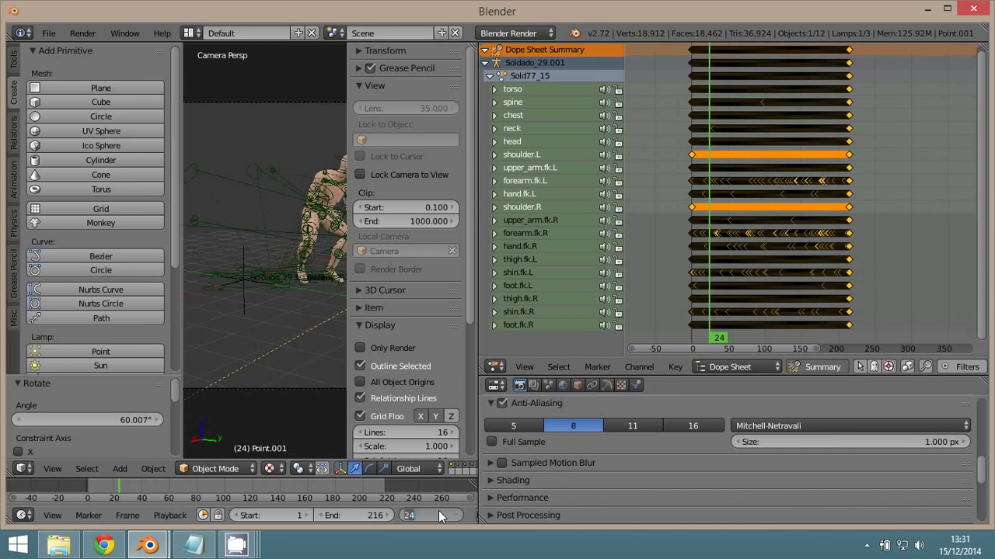
{"action": "type", "text": "1"}
{"action": "key", "text": "Return"}
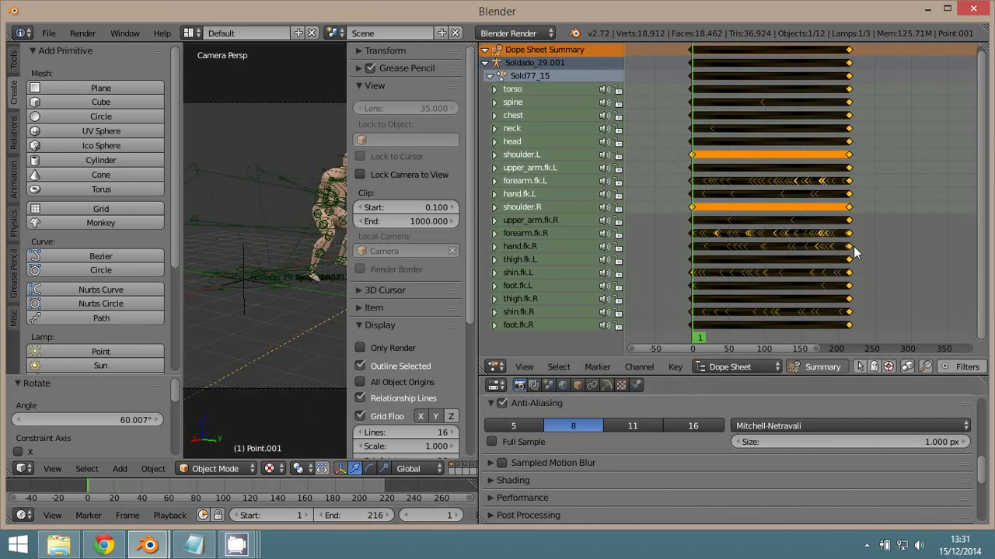
{"action": "key", "text": "a"}
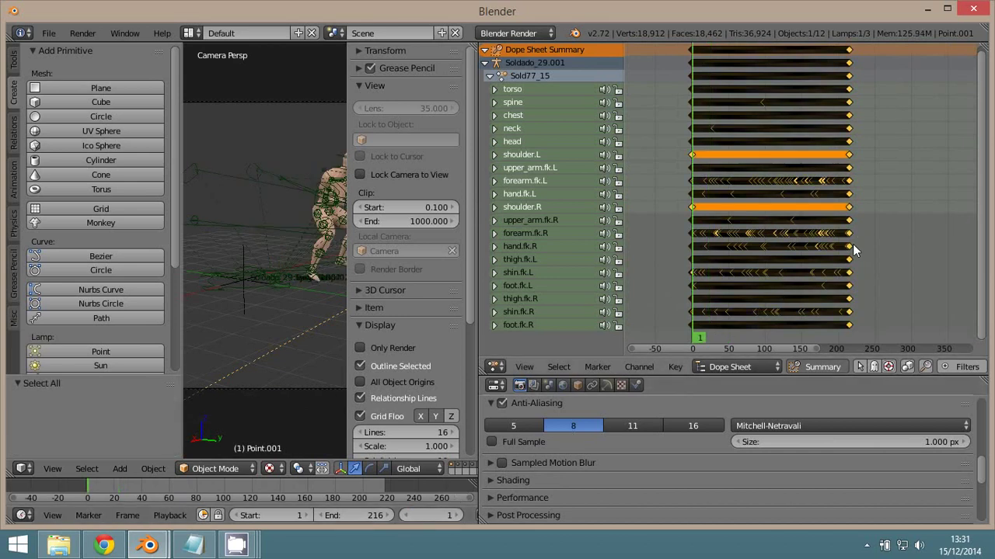
{"action": "key", "text": "s"}
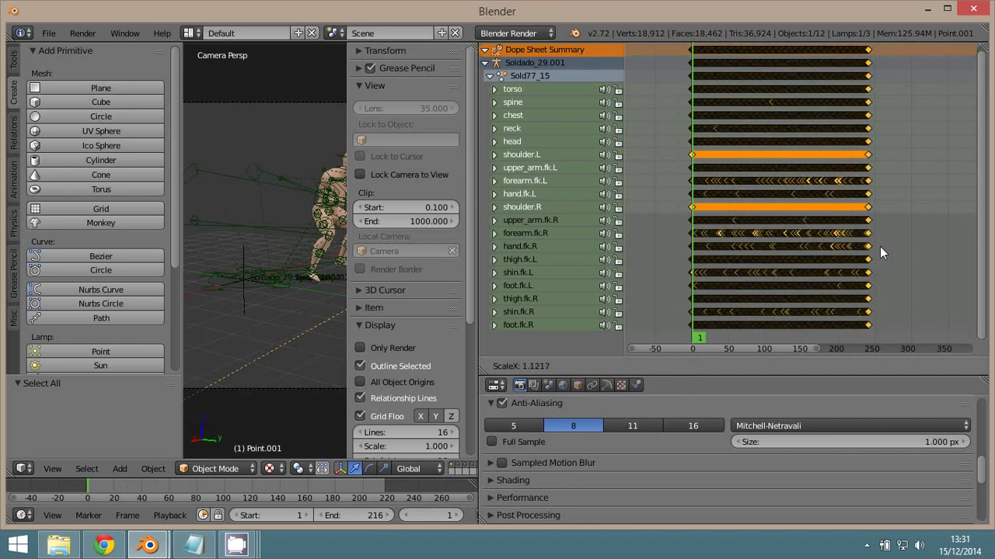
{"action": "left_click", "coordinate": [917, 259]}
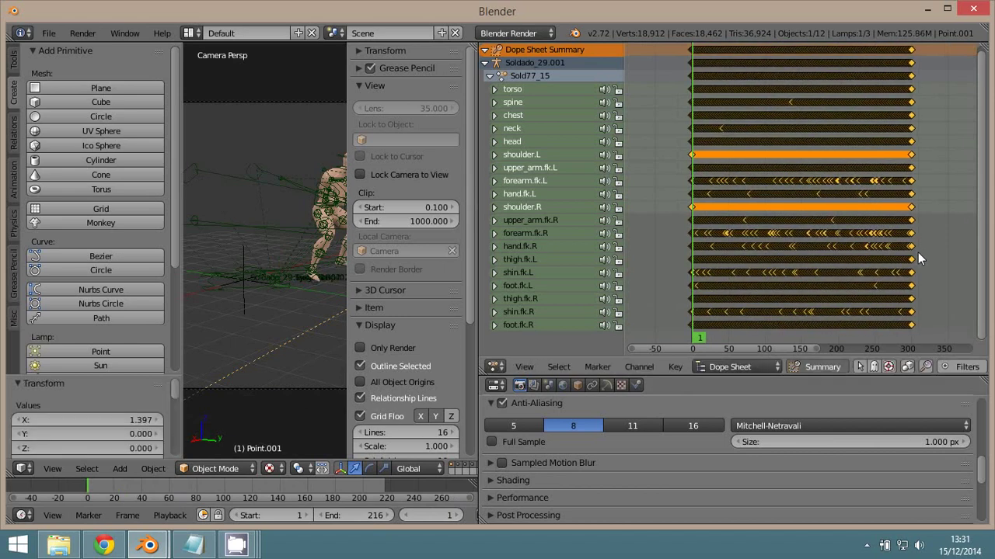
Set the scene end frame to 300 and widen the 3D viewport
{"action": "left_click", "coordinate": [377, 515]}
{"action": "type", "text": "300"}
{"action": "key", "text": "Return"}
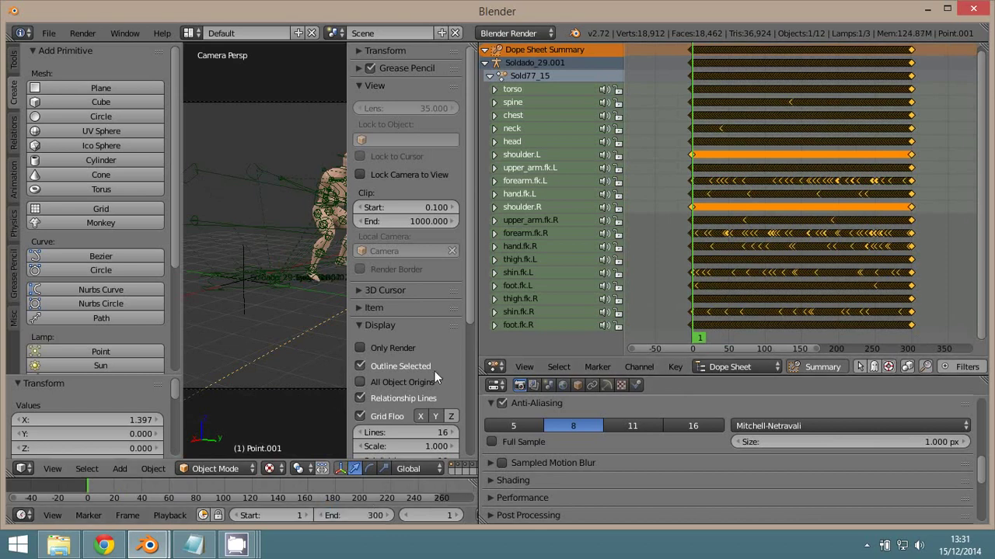
{"action": "left_click_drag", "start_coordinate": [477, 348], "coordinate": [751, 349]}
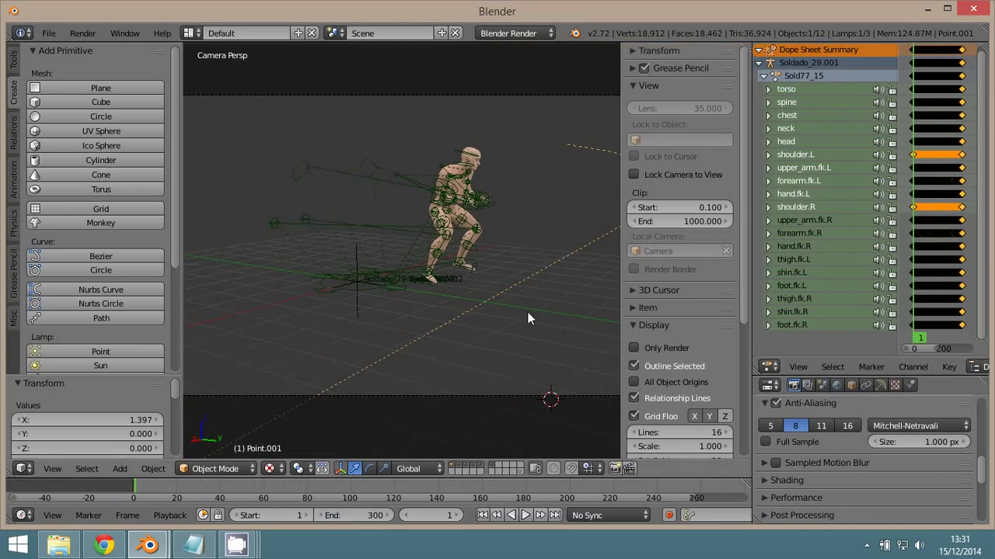
Play the stretched animation to about frame 234, then stop back at frame 1
{"action": "key", "text": "alt+a"}
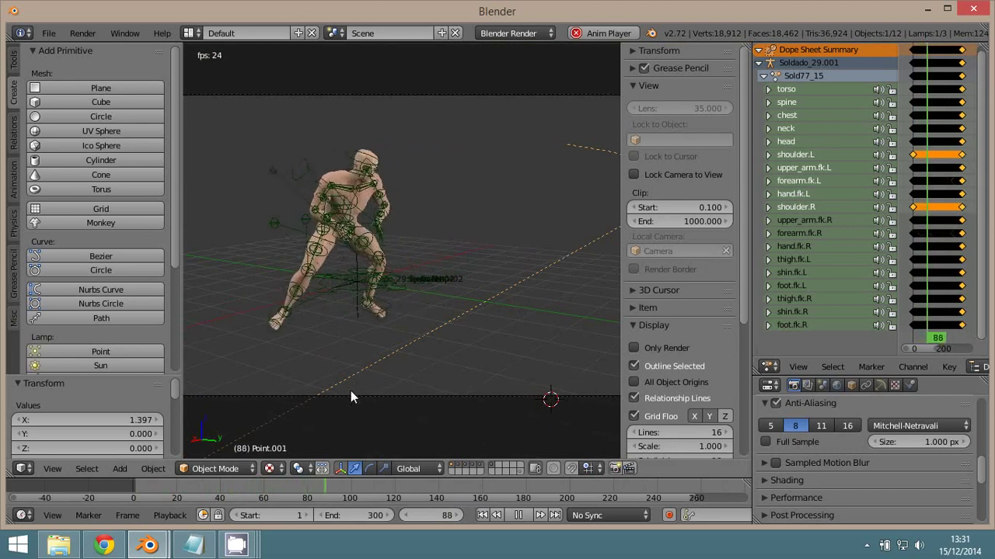
{"action": "scroll", "coordinate": [369, 482], "scroll_direction": "down", "scroll_amount": 3}
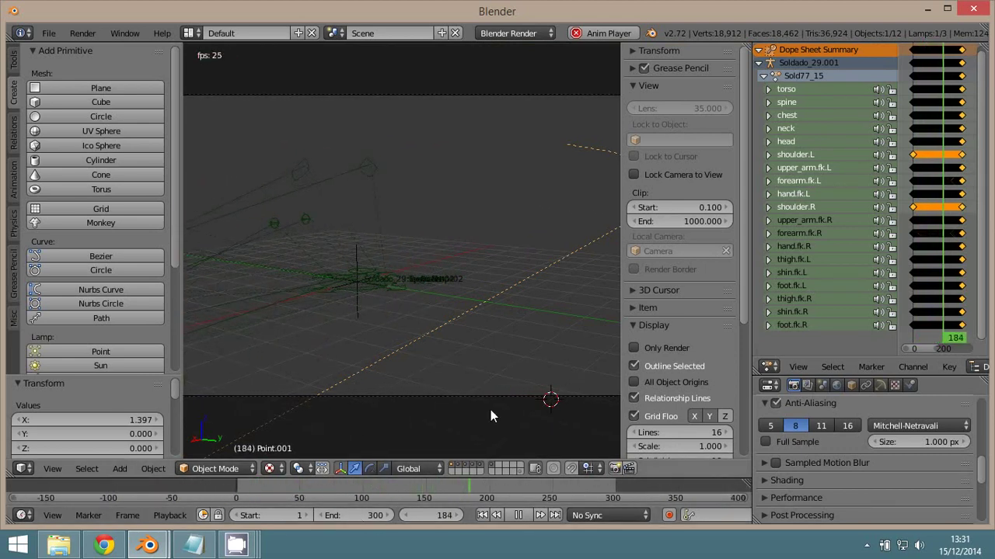
{"action": "scroll", "coordinate": [426, 384], "scroll_direction": "down", "scroll_amount": 3}
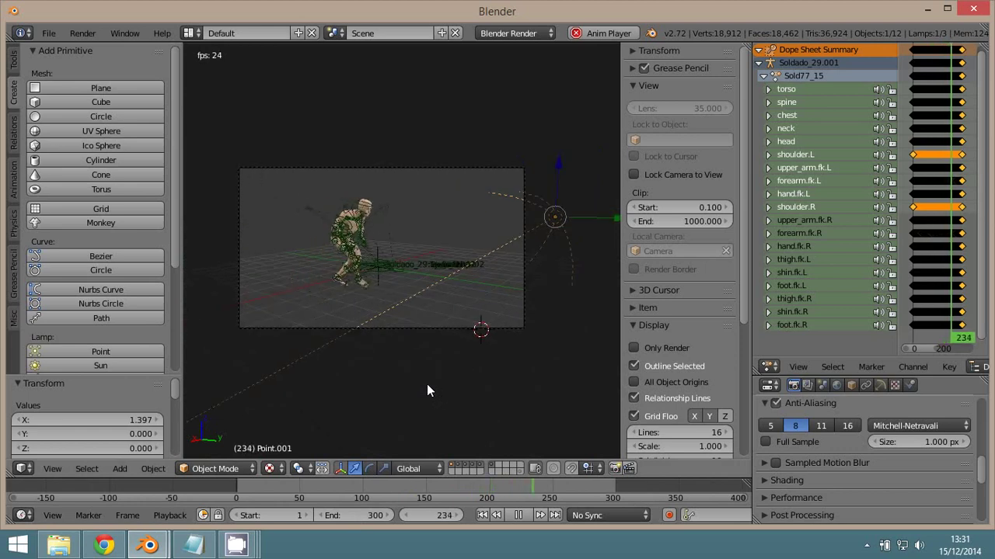
{"action": "left_click", "coordinate": [426, 384]}
{"action": "key", "text": "Escape"}
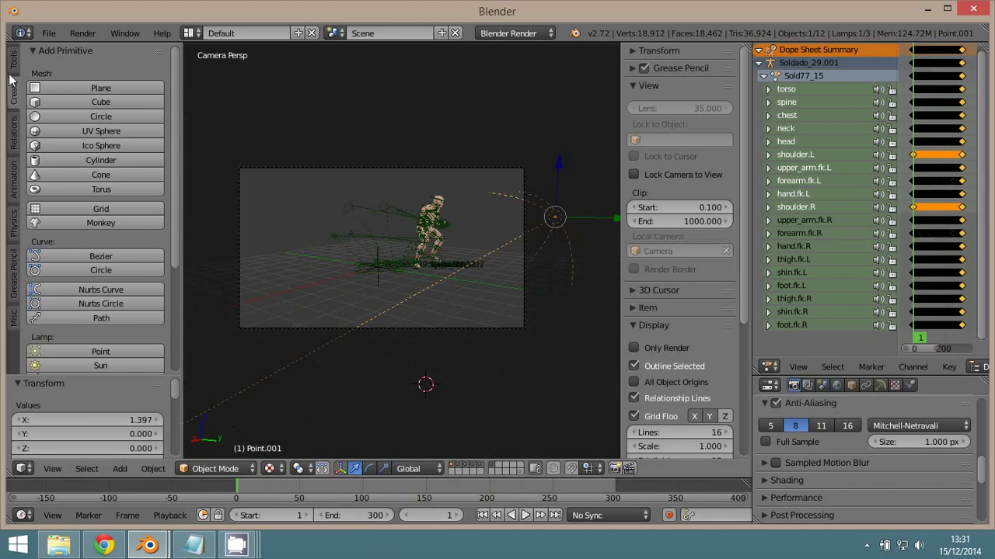
Show the MakeWalk tools in the Misc tab and switch the widened Dope Sheet to Action Editor
{"action": "left_click", "coordinate": [12, 324]}
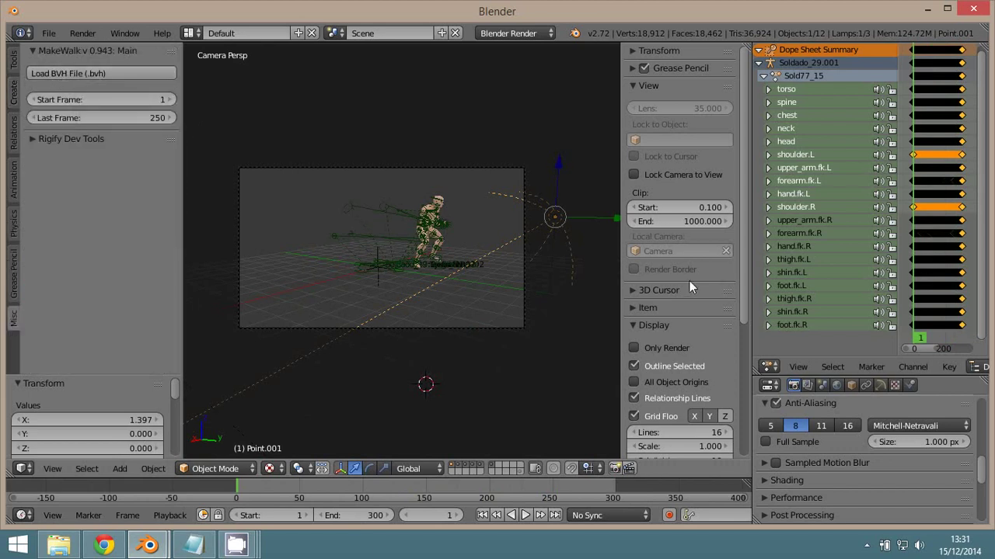
{"action": "left_click_drag", "start_coordinate": [752, 277], "coordinate": [396, 276]}
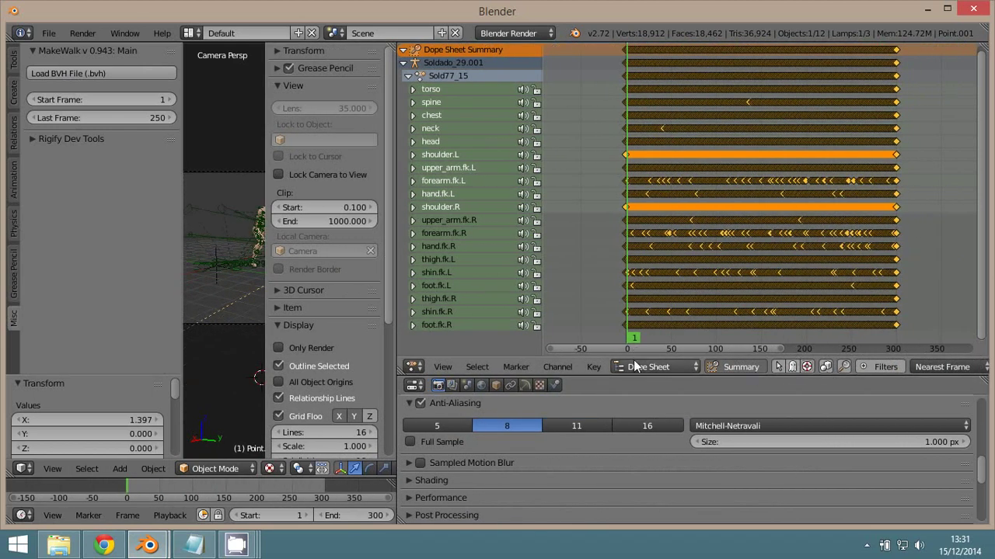
{"action": "left_click", "coordinate": [661, 366]}
{"action": "left_click", "coordinate": [663, 334]}
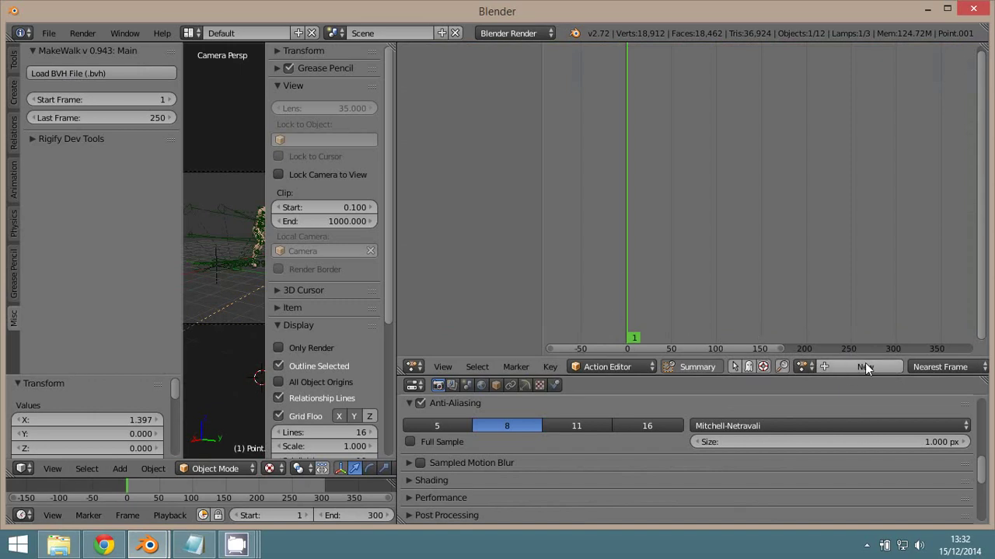
Hide the viewport sidebar, then load and retarget 35_32.bvh from BVH_Make folder 35
{"action": "key", "text": "n"}
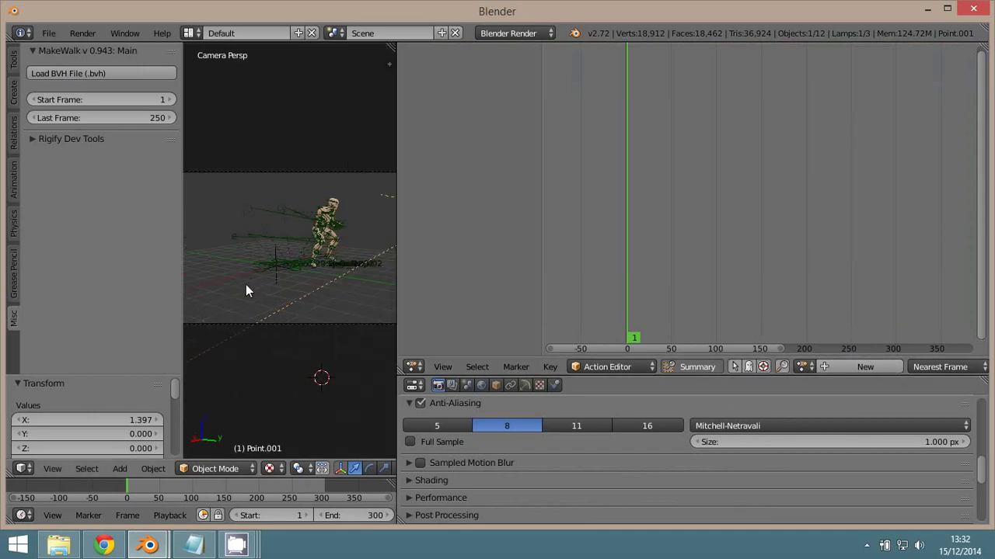
{"action": "left_click", "coordinate": [73, 73]}
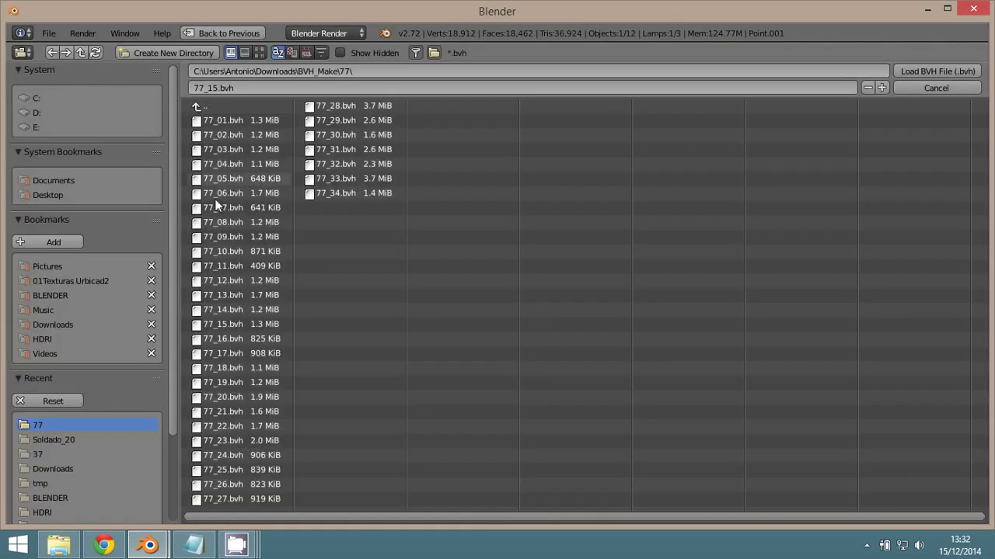
{"action": "left_click", "coordinate": [206, 107]}
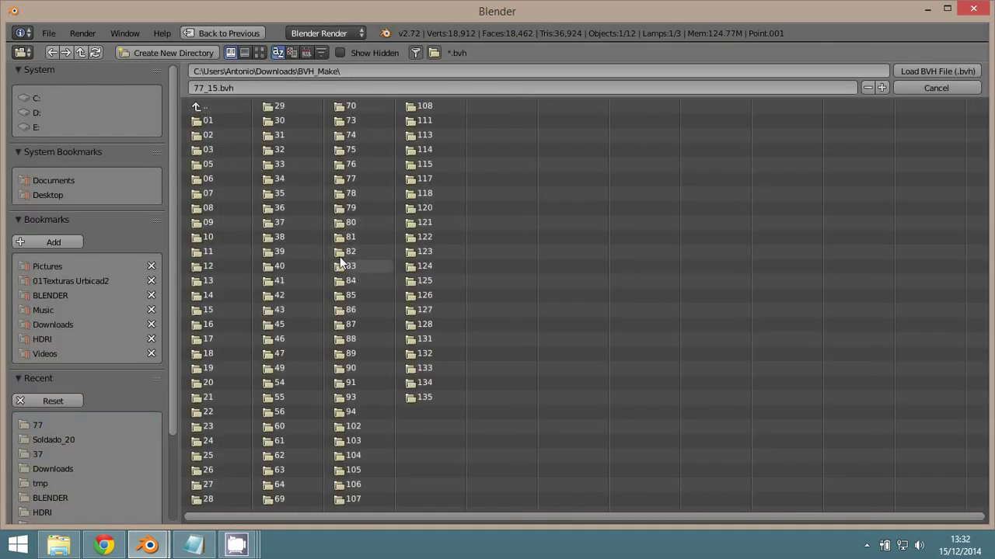
{"action": "left_click", "coordinate": [280, 195]}
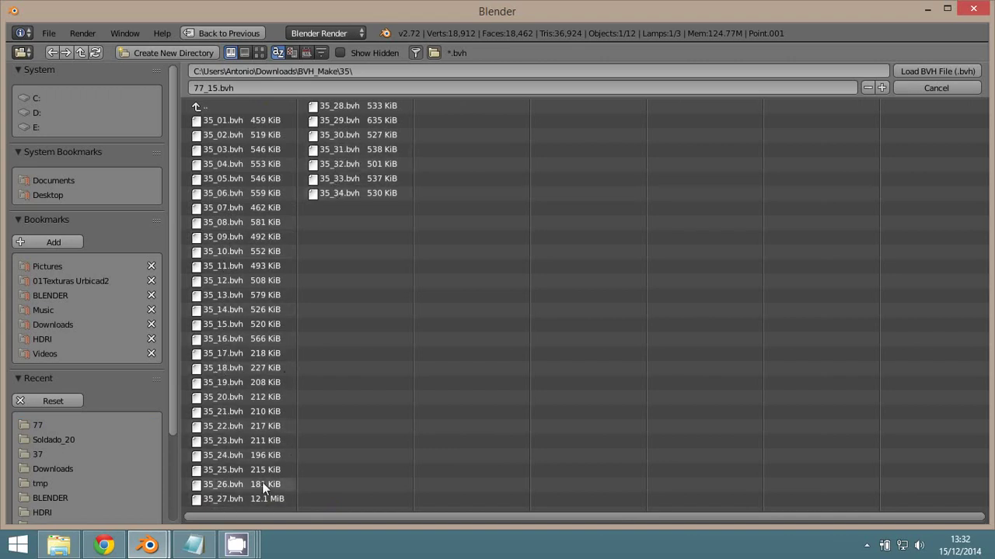
{"action": "left_click", "coordinate": [230, 501]}
{"action": "left_click", "coordinate": [225, 482]}
{"action": "left_click", "coordinate": [328, 165]}
{"action": "left_click", "coordinate": [935, 68]}
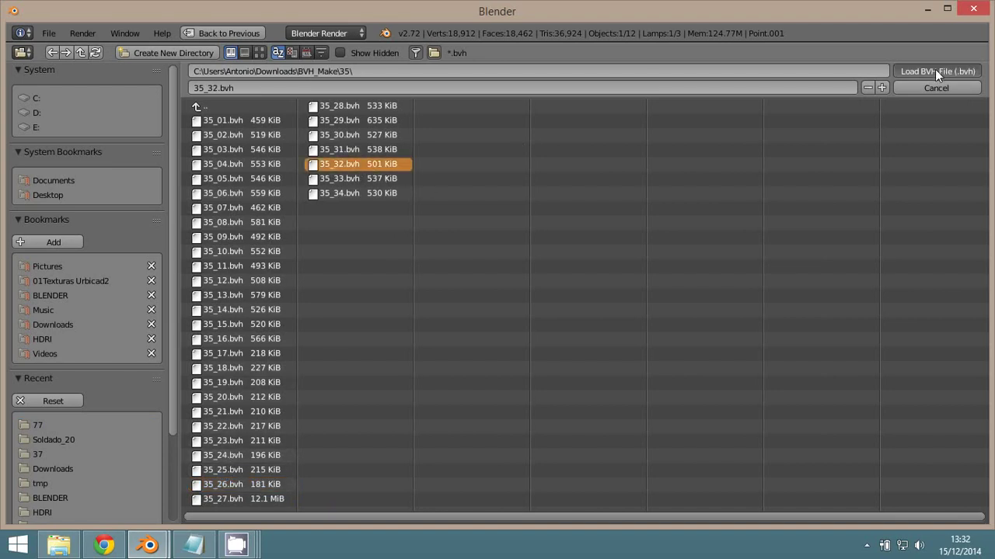
{"action": "scroll", "coordinate": [301, 273], "scroll_direction": "up", "scroll_amount": 3}
Widen the viewport and preview the retargeted animation from frame 0, then view through the camera
{"action": "scroll", "coordinate": [301, 274], "scroll_direction": "down", "scroll_amount": 2}
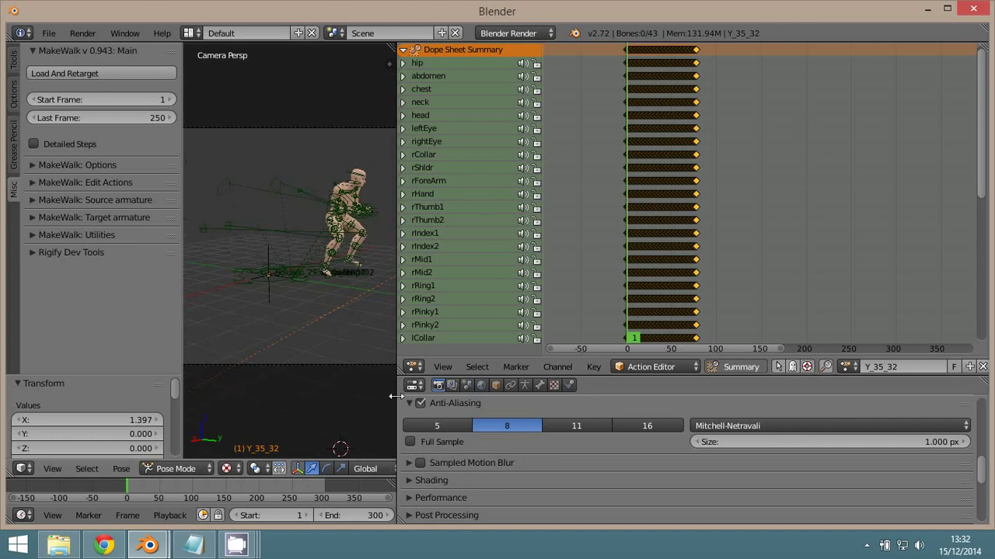
{"action": "left_click_drag", "start_coordinate": [398, 353], "coordinate": [676, 356]}
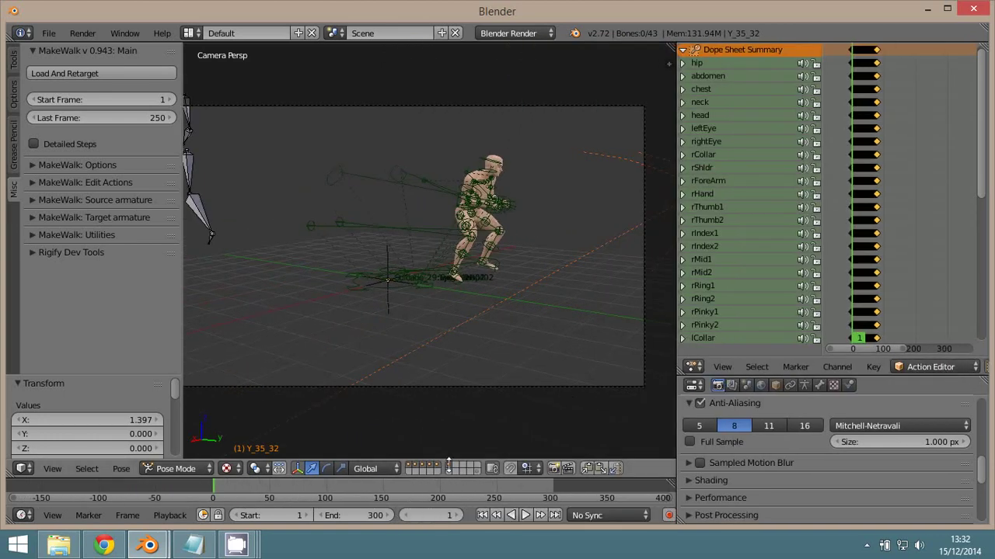
{"action": "left_click", "coordinate": [408, 514]}
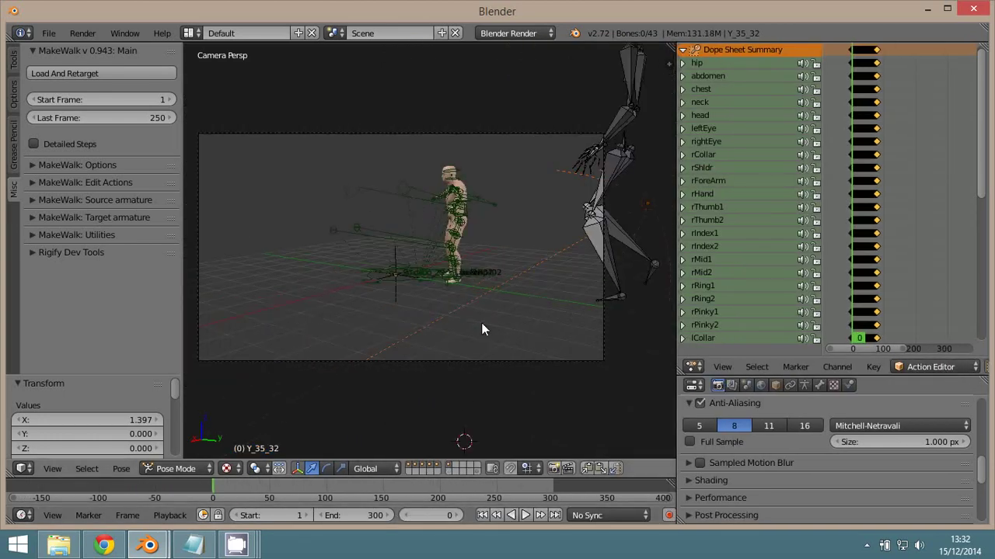
{"action": "scroll", "coordinate": [453, 340], "scroll_direction": "up", "scroll_amount": 2}
{"action": "scroll", "coordinate": [453, 340], "scroll_direction": "down", "scroll_amount": 2}
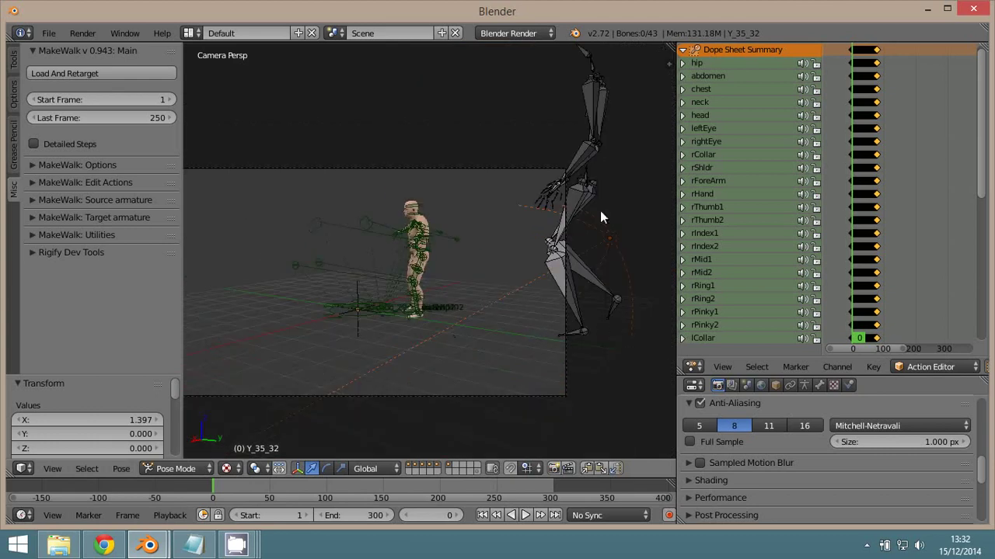
{"action": "right_click", "coordinate": [597, 137]}
{"action": "scroll", "coordinate": [479, 307], "scroll_direction": "up", "scroll_amount": 3}
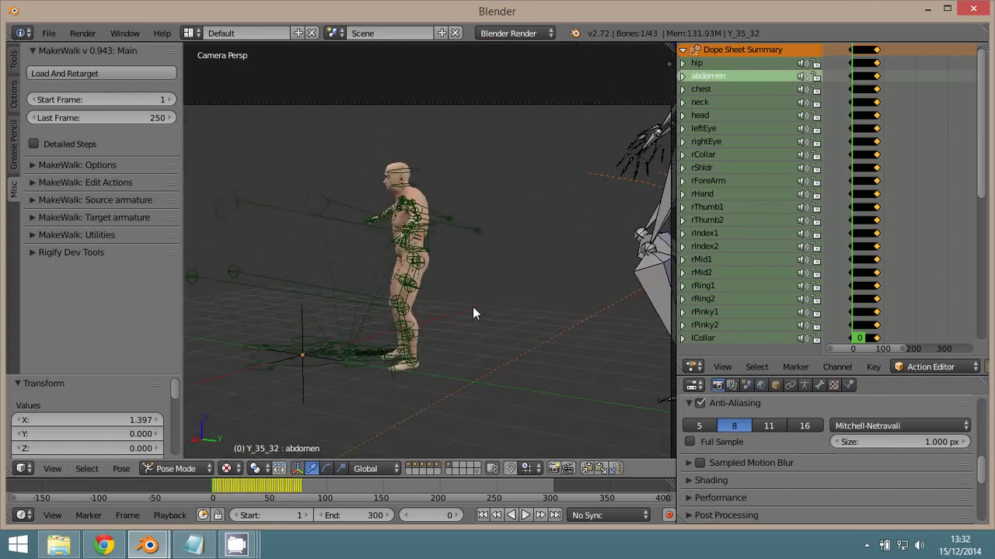
{"action": "key", "text": "alt+a"}
{"action": "key", "text": "Escape"}
{"action": "key", "text": "KP_0"}
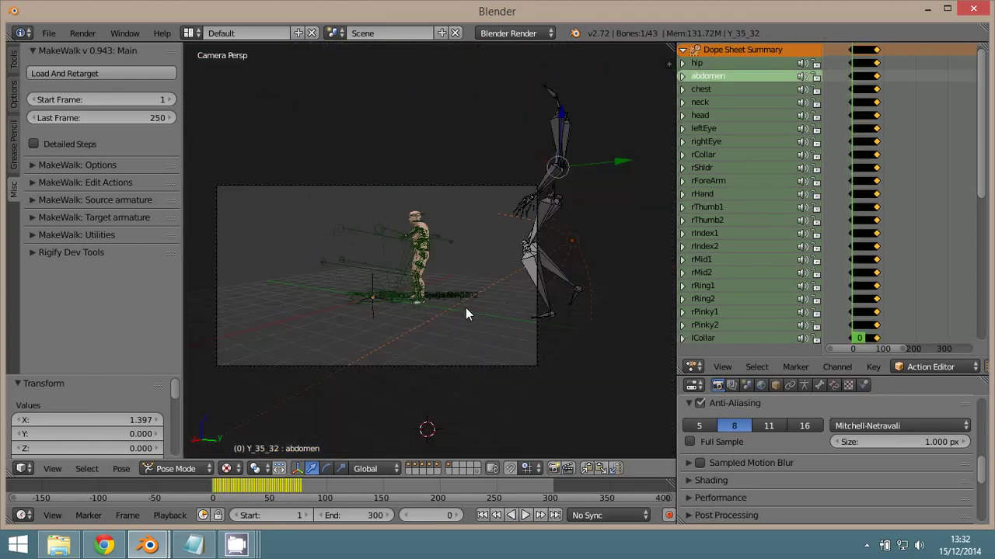
Assign the Y_35_32 action to the Soldado_29.001 armature in the widened Action Editor
{"action": "right_click", "coordinate": [534, 183]}
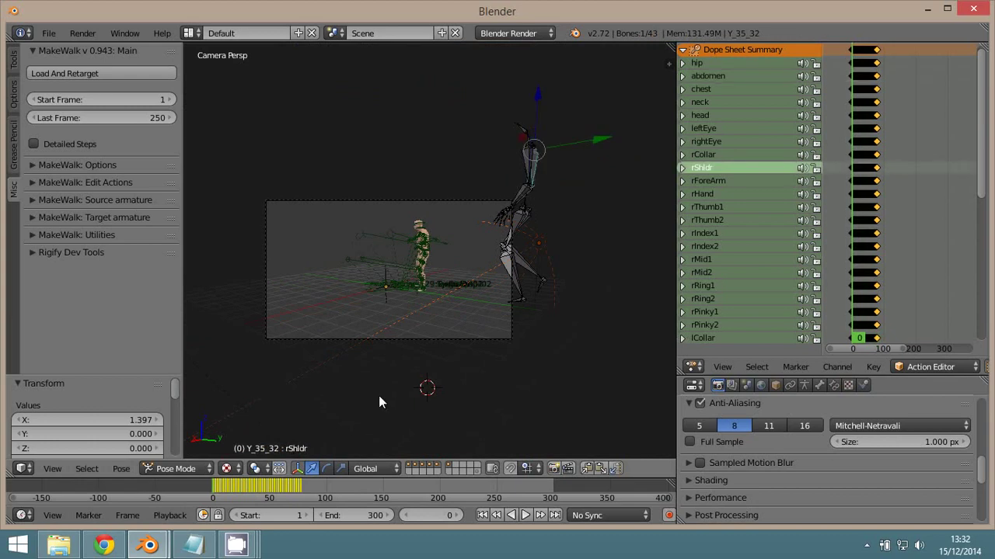
{"action": "left_click", "coordinate": [172, 468]}
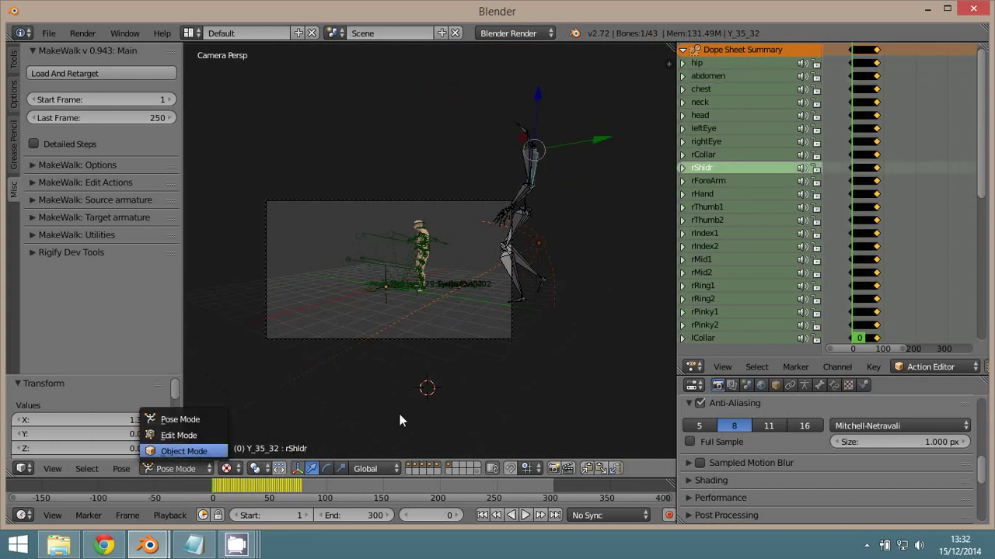
{"action": "left_click_drag", "start_coordinate": [674, 289], "coordinate": [232, 292]}
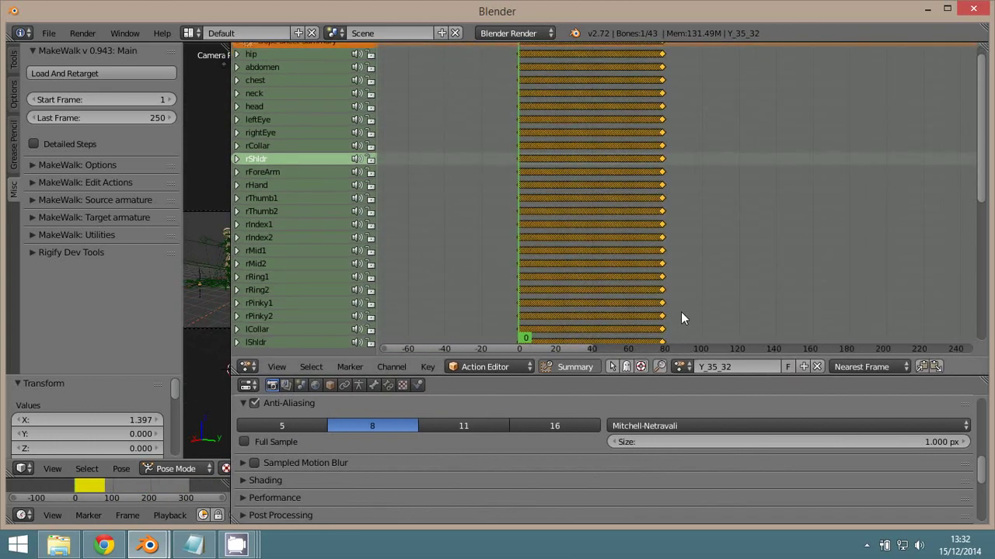
{"action": "middle_click_drag", "start_coordinate": [681, 318], "coordinate": [801, 327]}
{"action": "right_click", "coordinate": [218, 285]}
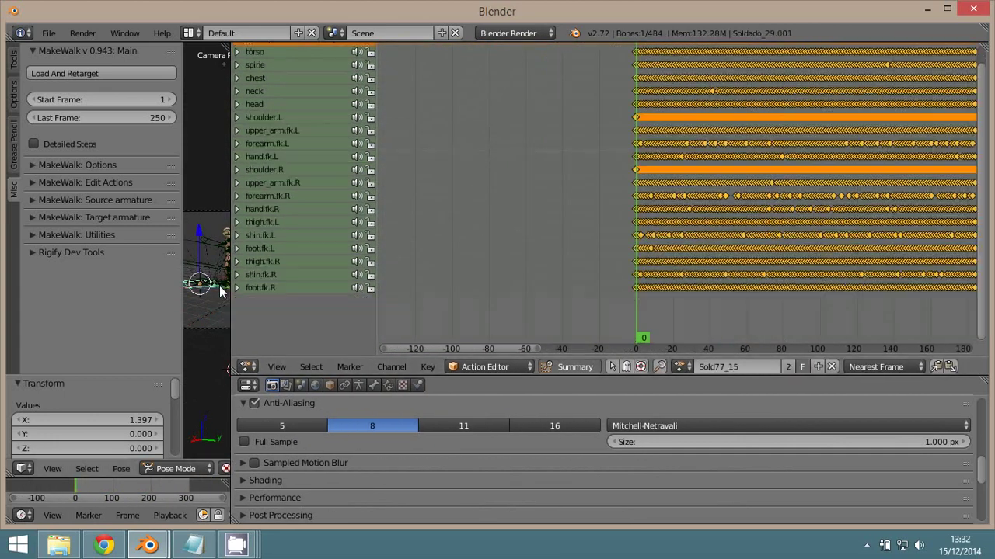
{"action": "right_click", "coordinate": [221, 283]}
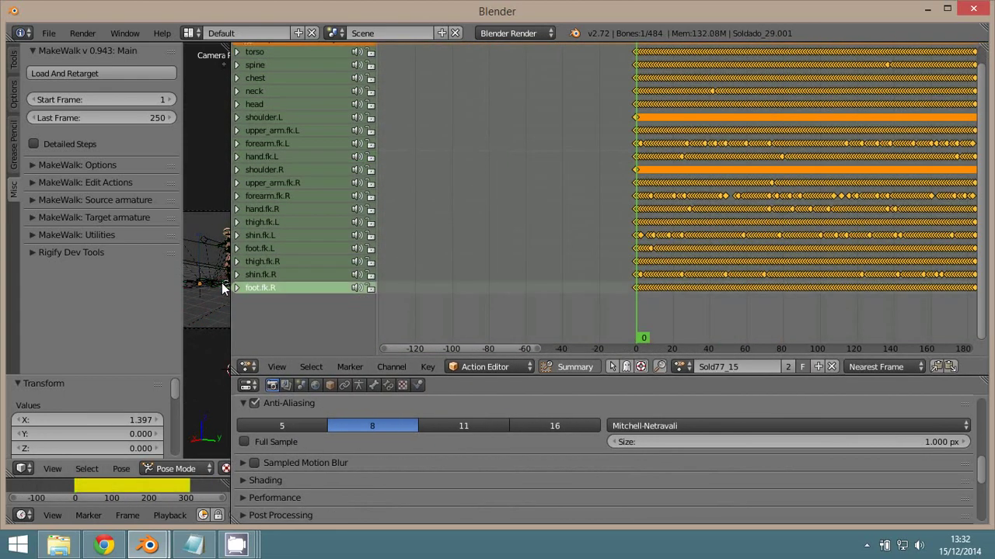
{"action": "left_click", "coordinate": [684, 368]}
{"action": "left_click", "coordinate": [713, 226]}
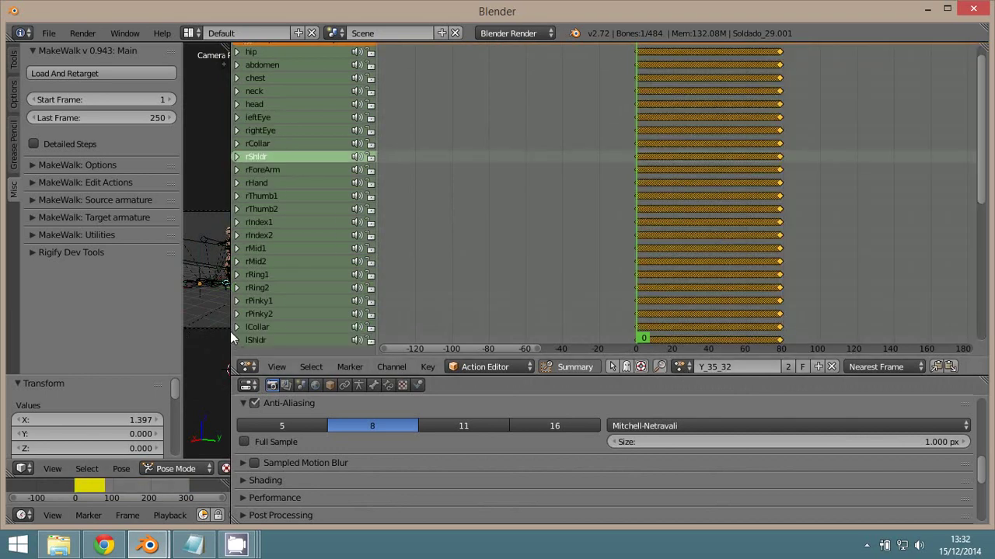
Set the scene's end frame to 80
{"action": "left_click_drag", "start_coordinate": [231, 331], "coordinate": [697, 334]}
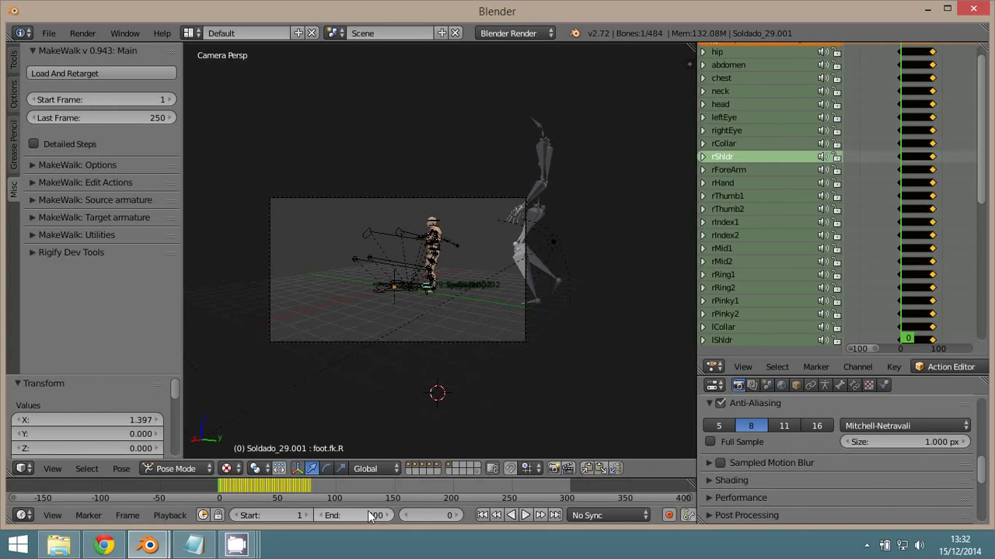
{"action": "type", "text": "80"}
{"action": "key", "text": "Return"}
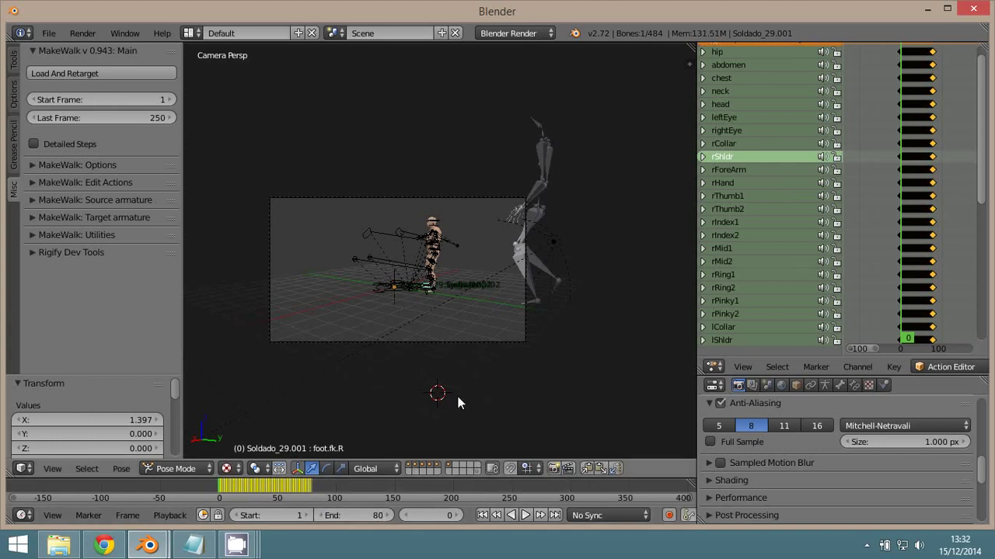
{"action": "scroll", "coordinate": [457, 400], "scroll_direction": "up", "scroll_amount": 3}
{"action": "scroll", "coordinate": [458, 395], "scroll_direction": "down", "scroll_amount": 2}
Select the Y_35_32 armature, frame it in front view and play the animation
{"action": "key", "text": "ctrl+Tab"}
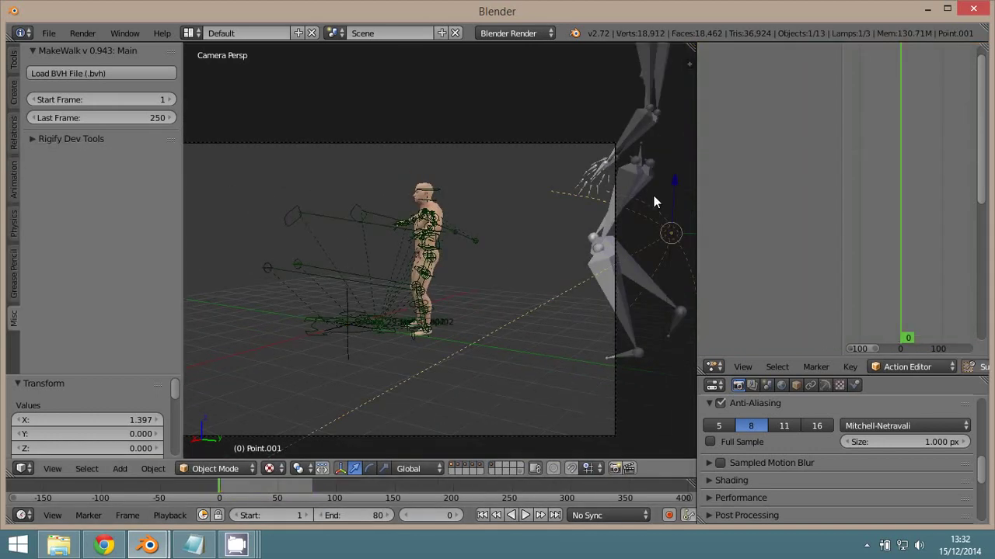
{"action": "right_click", "coordinate": [645, 182]}
{"action": "key", "text": "ctrl+Tab"}
{"action": "scroll", "coordinate": [546, 284], "scroll_direction": "up", "scroll_amount": 2}
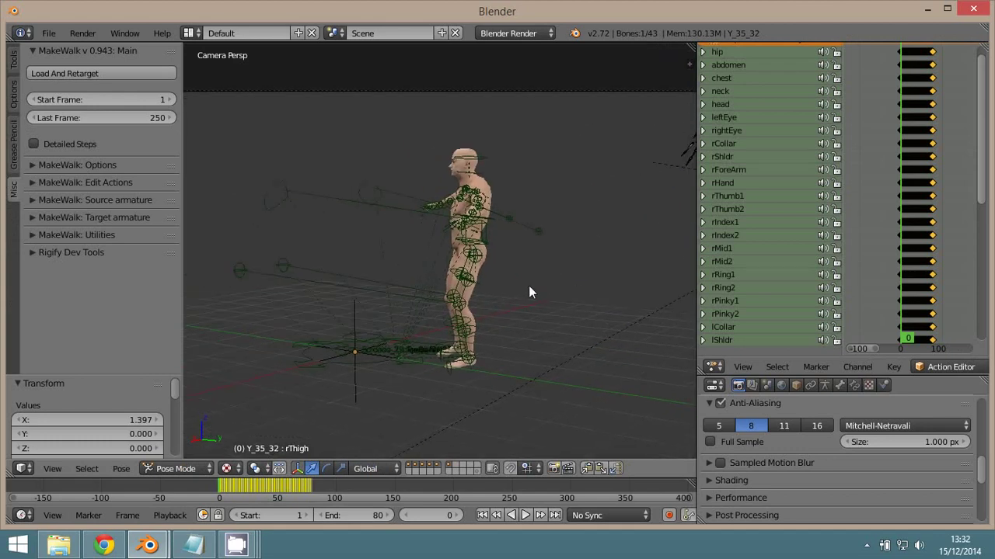
{"action": "key", "text": "KP_1"}
{"action": "scroll", "coordinate": [527, 286], "scroll_direction": "up", "scroll_amount": 3}
{"action": "middle_click_drag", "start_coordinate": [527, 285], "coordinate": [619, 317], "text": "shift"}
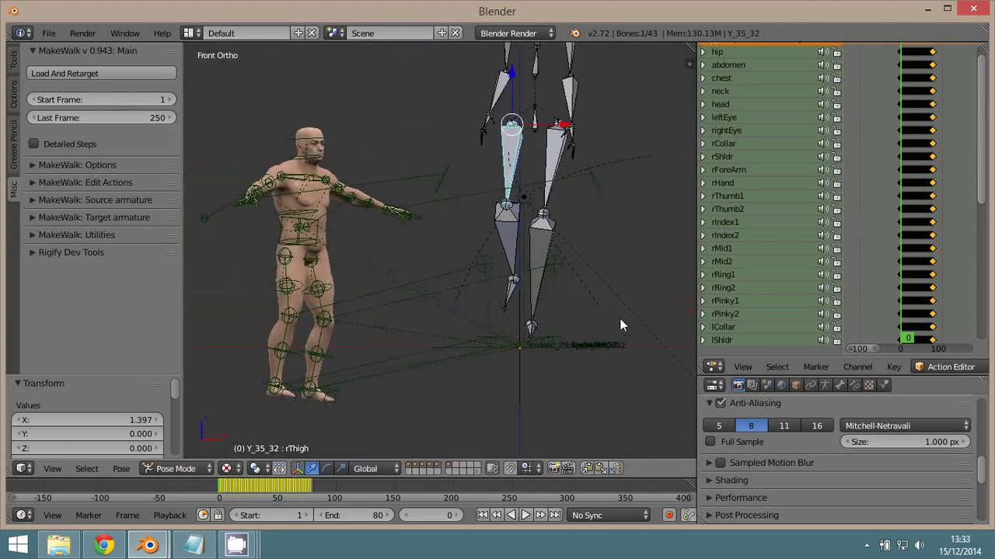
{"action": "scroll", "coordinate": [610, 301], "scroll_direction": "up", "scroll_amount": 2}
{"action": "key", "text": "alt+a"}
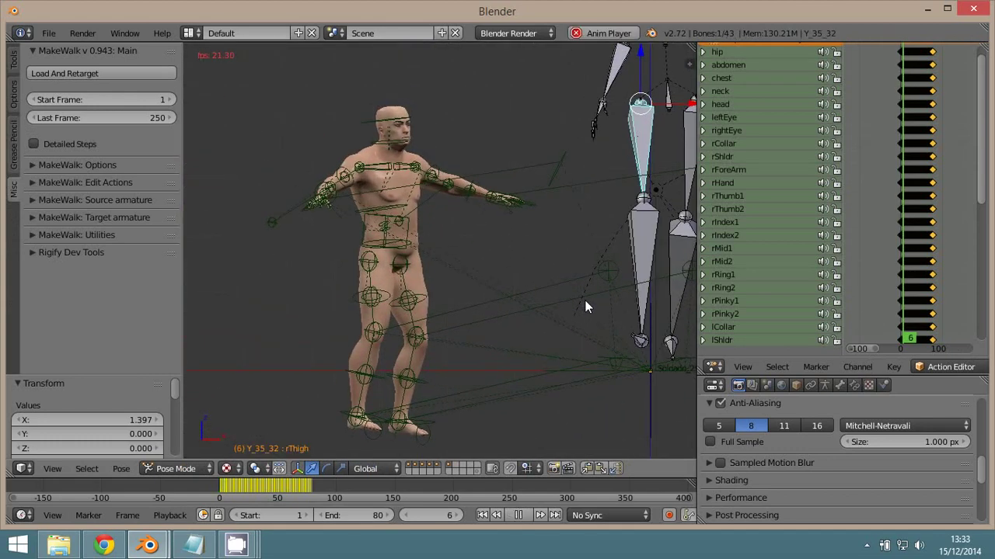
{"action": "scroll", "coordinate": [607, 196], "scroll_direction": "down", "scroll_amount": 1}
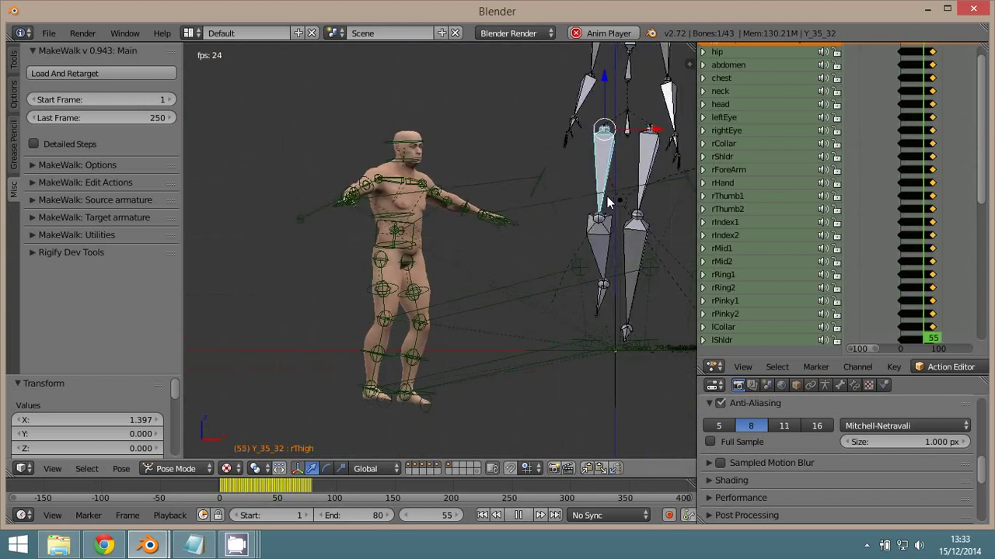
{"action": "key", "text": "Escape"}
Delete the Y_35_32 source armature in Object Mode
{"action": "left_click", "coordinate": [436, 269]}
{"action": "right_click", "coordinate": [421, 279]}
{"action": "right_click", "coordinate": [413, 300]}
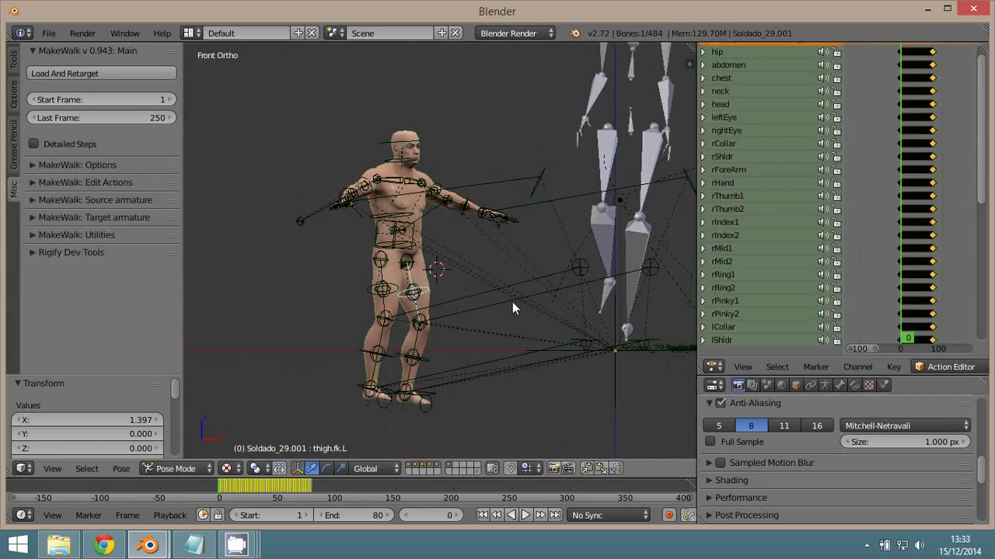
{"action": "scroll", "coordinate": [524, 301], "scroll_direction": "down", "scroll_amount": 3}
{"action": "right_click", "coordinate": [569, 165]}
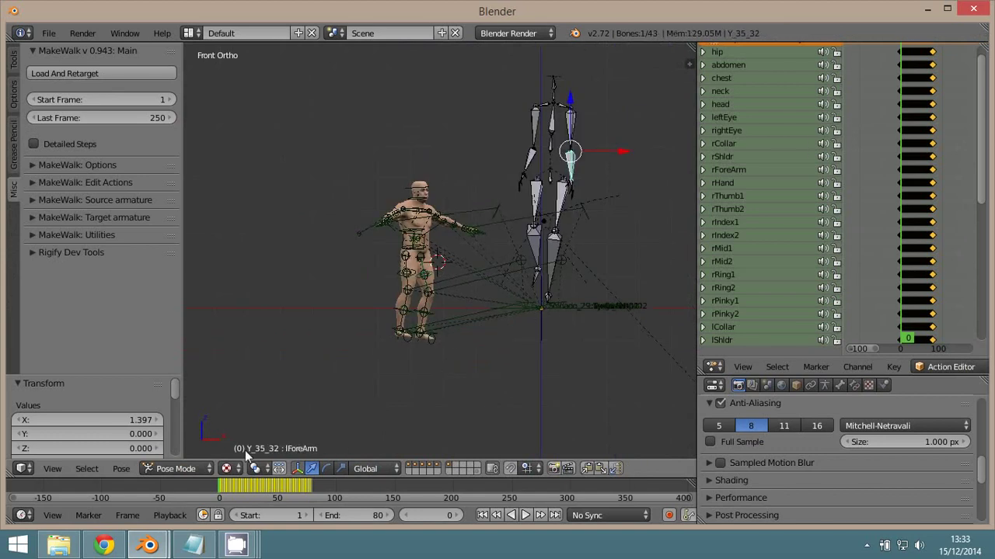
{"action": "left_click", "coordinate": [162, 469]}
{"action": "left_click", "coordinate": [162, 453]}
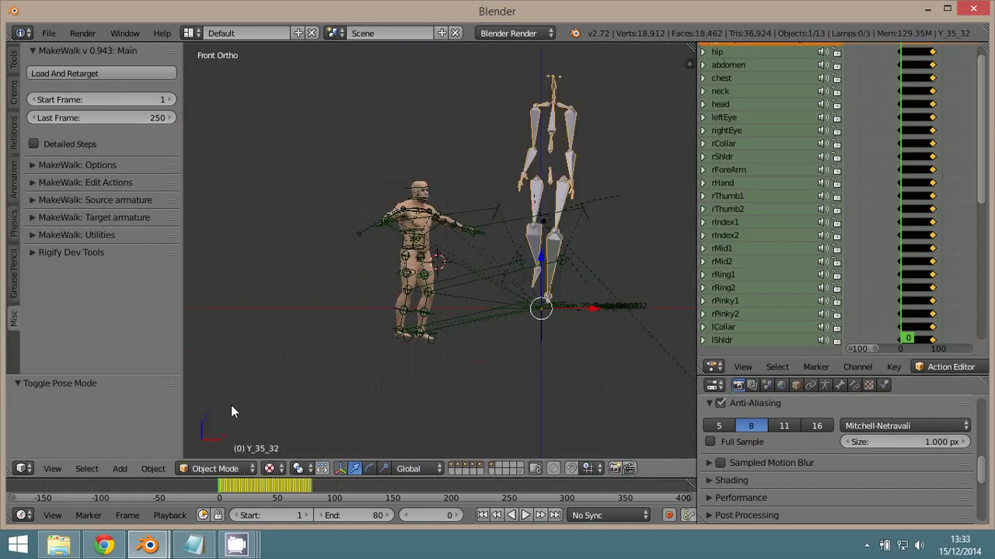
{"action": "key", "text": "x"}
{"action": "left_click", "coordinate": [536, 196]}
Switch the Soldado armature back to Object Mode
{"action": "key", "text": "ctrl+Tab"}
{"action": "right_click", "coordinate": [424, 215]}
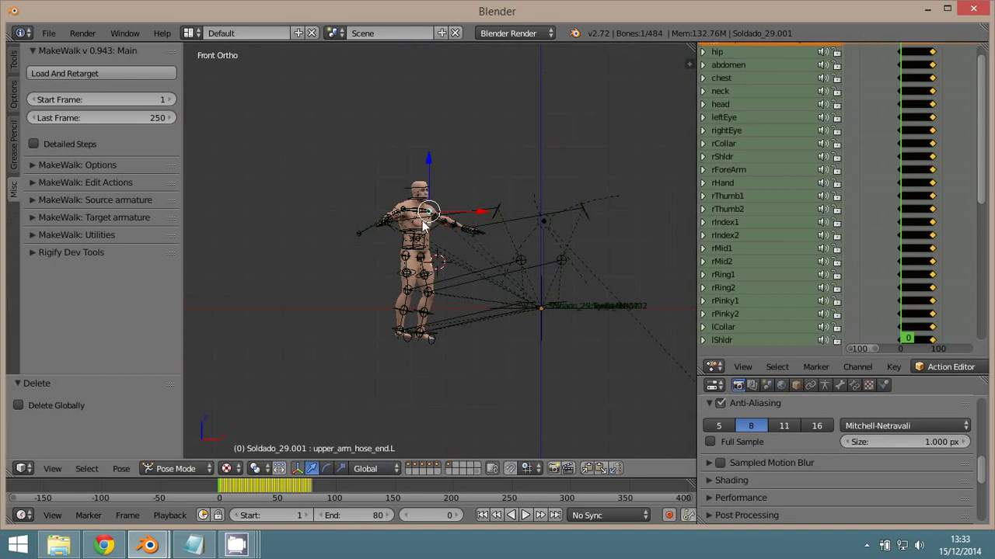
{"action": "left_click", "coordinate": [187, 468]}
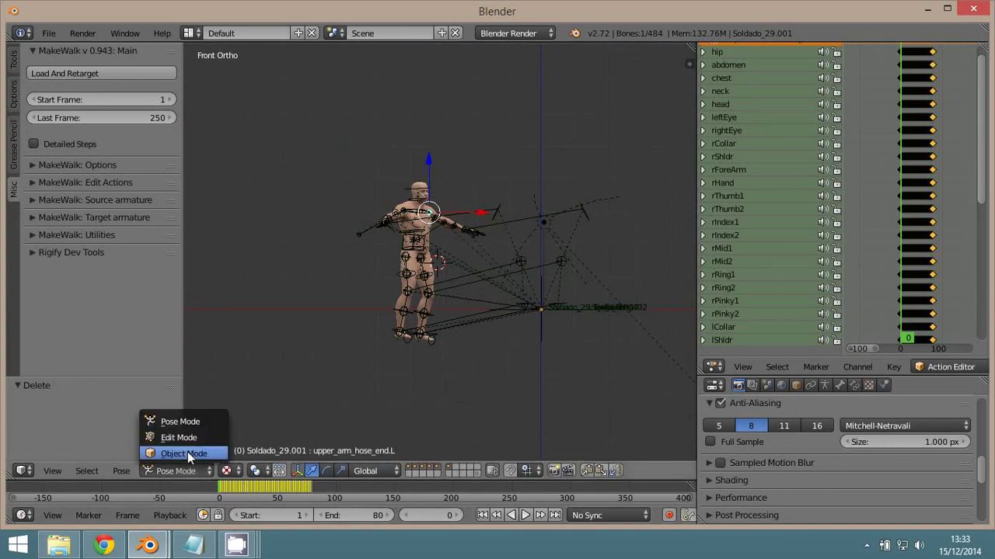
{"action": "left_click", "coordinate": [187, 454]}
Raise the end frame to 81 and scrub through the animation
{"action": "left_click", "coordinate": [481, 516]}
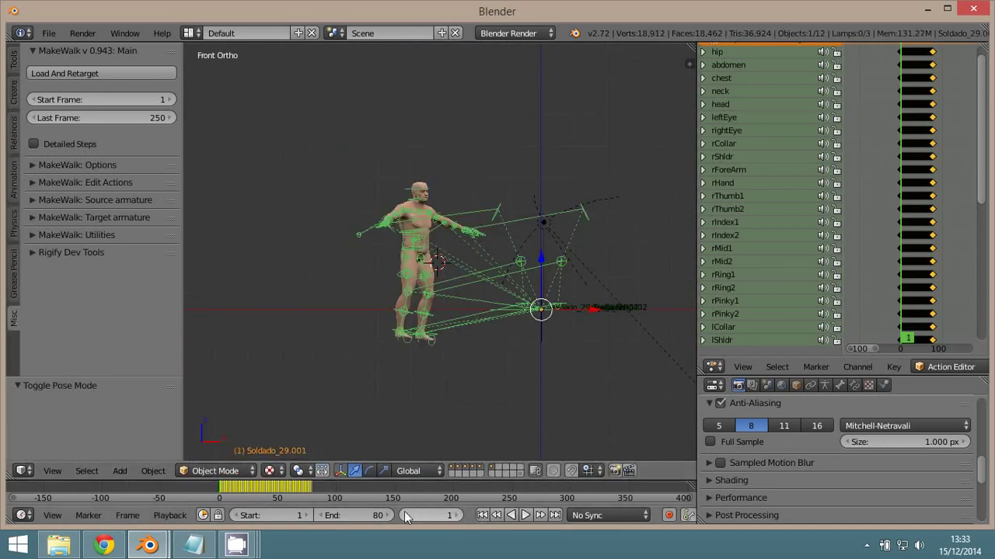
{"action": "left_click", "coordinate": [382, 515]}
{"action": "left_click", "coordinate": [416, 514]}
{"action": "type", "text": "a"}
{"action": "left_click_drag", "start_coordinate": [247, 489], "coordinate": [284, 493]}
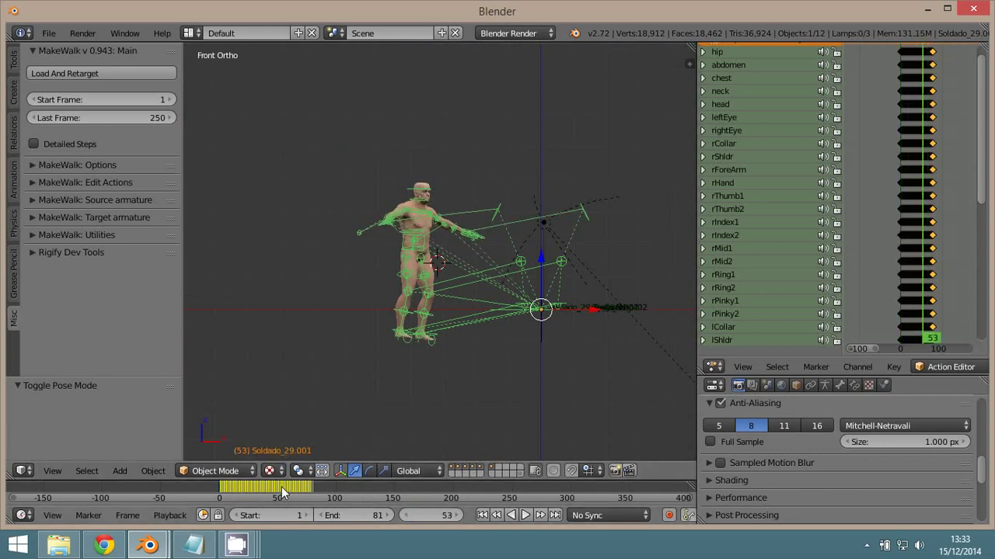
{"action": "left_click", "coordinate": [901, 303]}
{"action": "scroll", "coordinate": [561, 325], "scroll_direction": "up", "scroll_amount": 5}
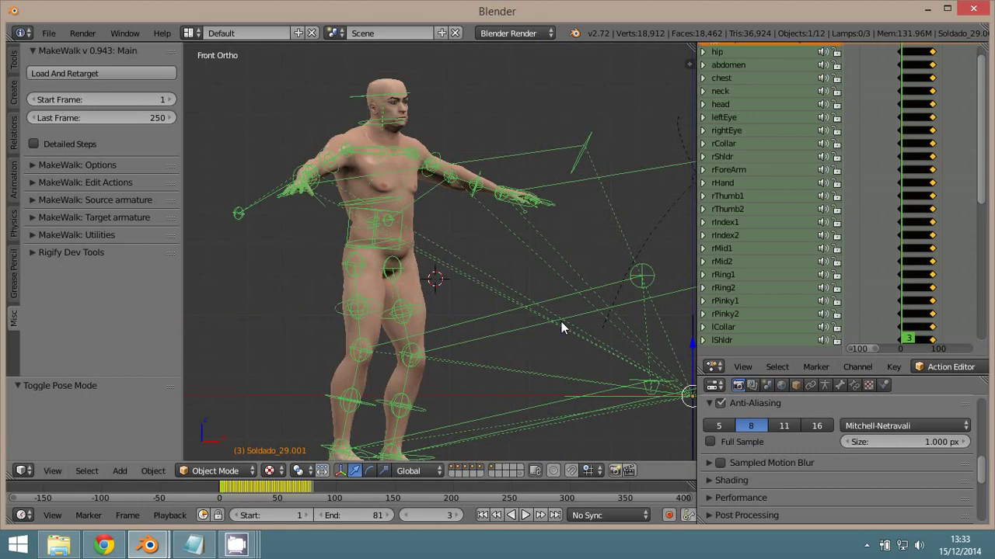
Load and retarget 06_08.bvh from BVH_Make folder 06 onto the Soldado character
{"action": "left_click", "coordinate": [87, 71]}
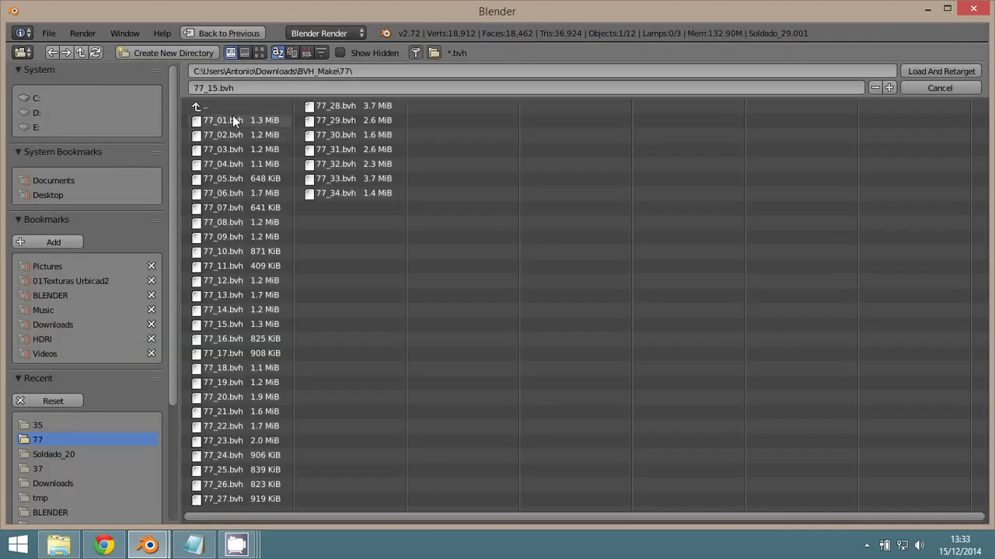
{"action": "left_click", "coordinate": [214, 105]}
{"action": "left_click", "coordinate": [206, 178]}
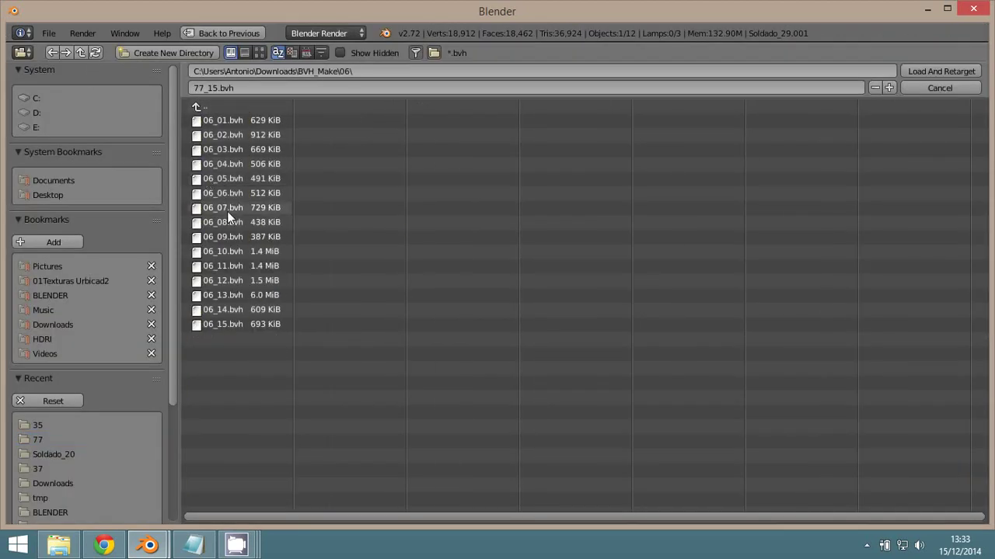
{"action": "left_click", "coordinate": [222, 222]}
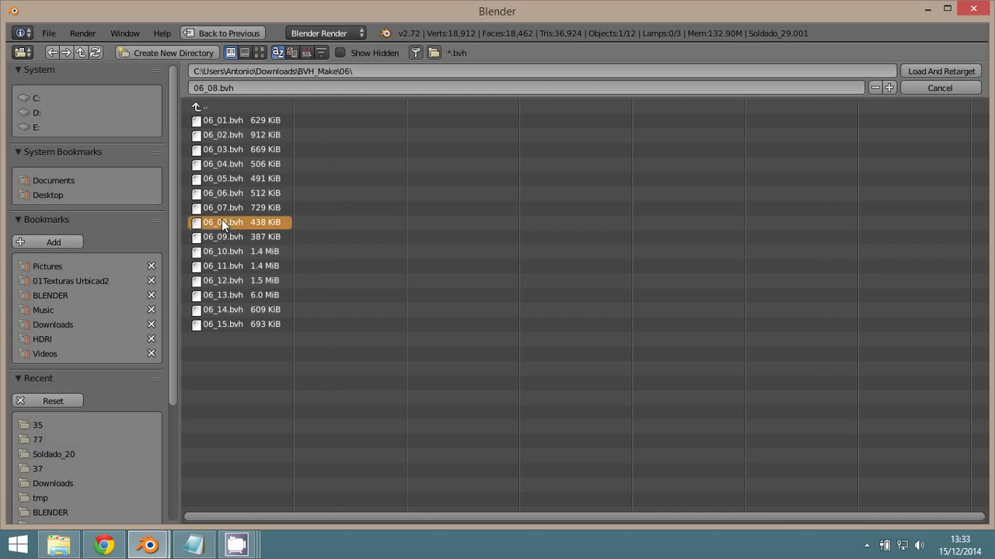
{"action": "left_click", "coordinate": [945, 71]}
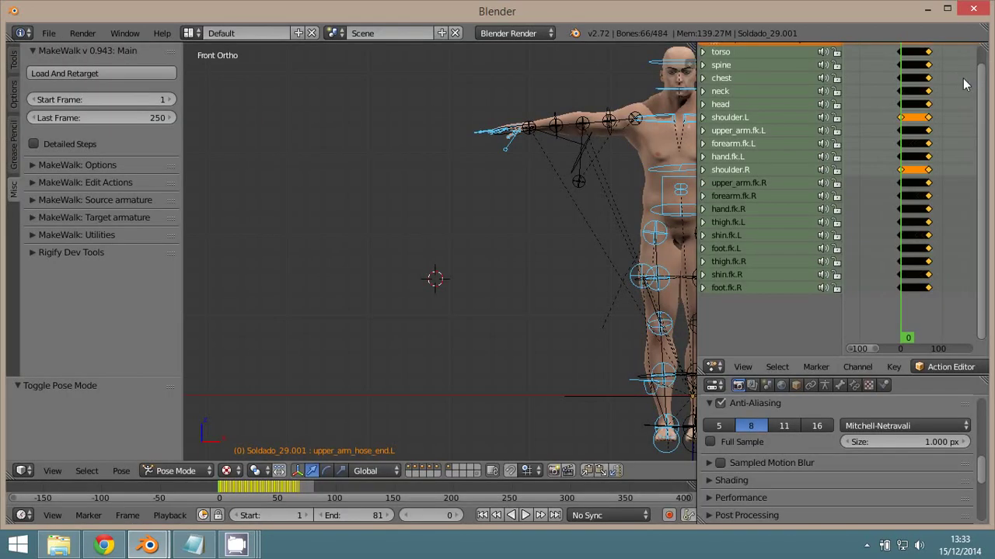
{"action": "scroll", "coordinate": [551, 222], "scroll_direction": "down", "scroll_amount": 3}
{"action": "scroll", "coordinate": [399, 225], "scroll_direction": "up", "scroll_amount": 1}
{"action": "scroll", "coordinate": [400, 231], "scroll_direction": "up", "scroll_amount": 1}
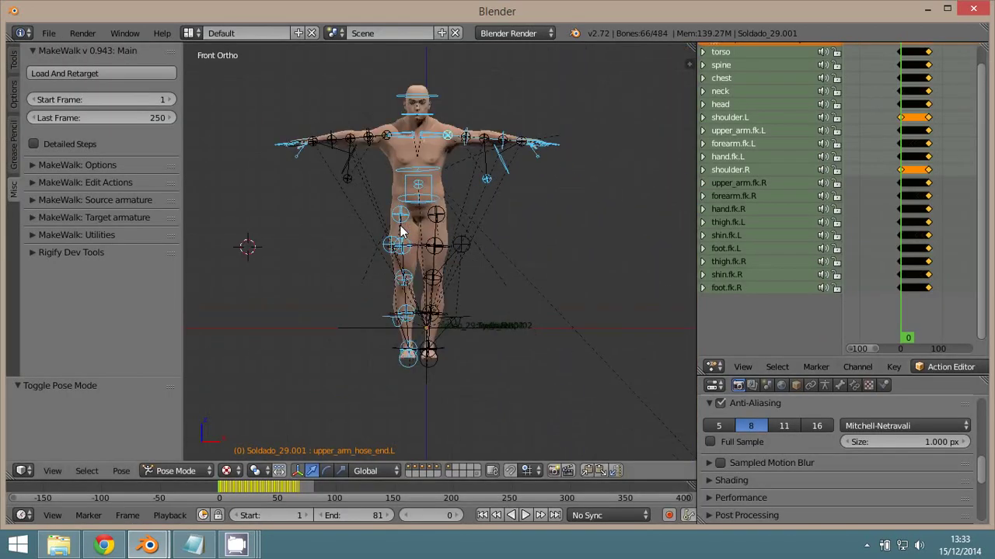
{"action": "scroll", "coordinate": [444, 258], "scroll_direction": "up", "scroll_amount": 1}
Play the new animation and orbit around the character, including a camera view
{"action": "key", "text": "alt+a"}
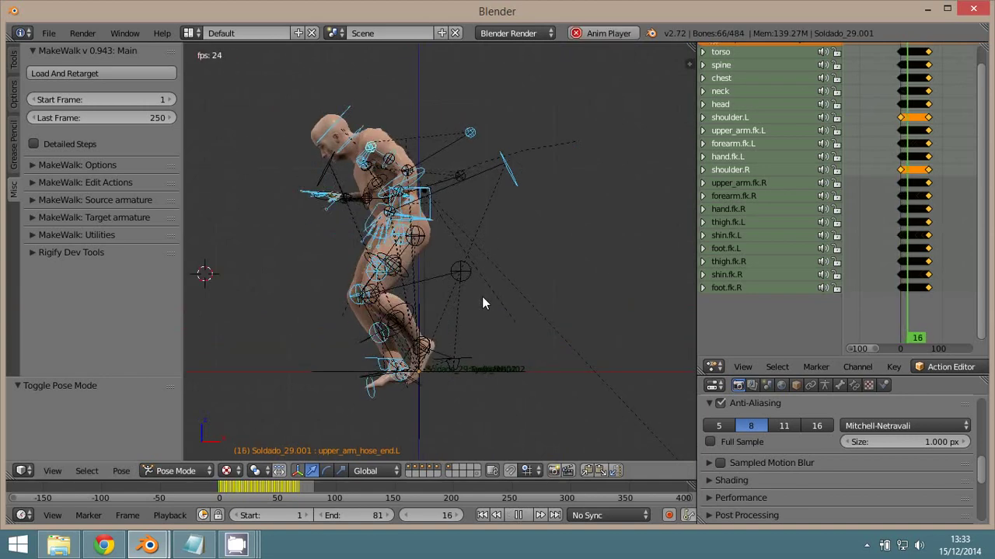
{"action": "mouse_move", "coordinate": [481, 296]}
{"action": "middle_mouse_down"}
{"action": "mouse_move", "coordinate": [517, 351]}
{"action": "mouse_move", "coordinate": [589, 329]}
{"action": "mouse_move", "coordinate": [526, 288]}
{"action": "mouse_move", "coordinate": [227, 269]}
{"action": "mouse_move", "coordinate": [441, 293]}
{"action": "mouse_move", "coordinate": [554, 352]}
{"action": "mouse_move", "coordinate": [542, 334]}
{"action": "middle_mouse_up"}
{"action": "key", "text": "KP_5"}
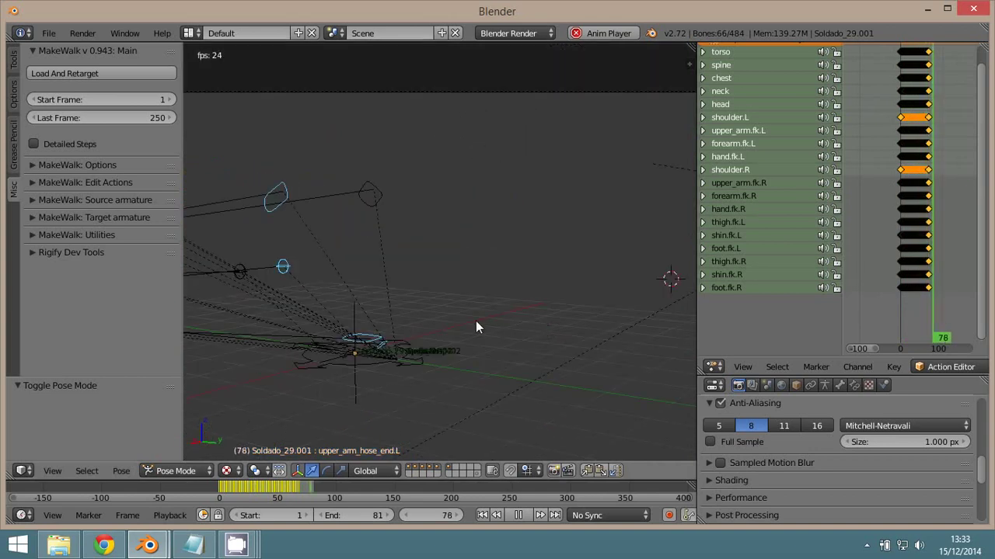
{"action": "middle_click_drag", "start_coordinate": [475, 321], "coordinate": [606, 320]}
{"action": "key", "text": "KP_0"}
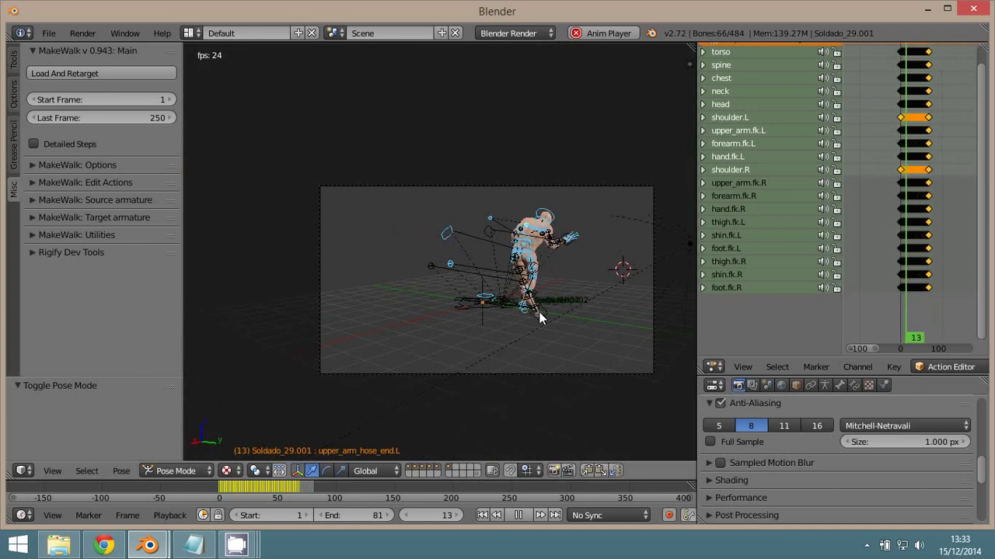
{"action": "mouse_move", "coordinate": [540, 313]}
{"action": "middle_mouse_down"}
{"action": "mouse_move", "coordinate": [491, 324]}
{"action": "mouse_move", "coordinate": [265, 321]}
{"action": "middle_mouse_up"}
{"action": "scroll", "coordinate": [365, 301], "scroll_direction": "up", "scroll_amount": 3}
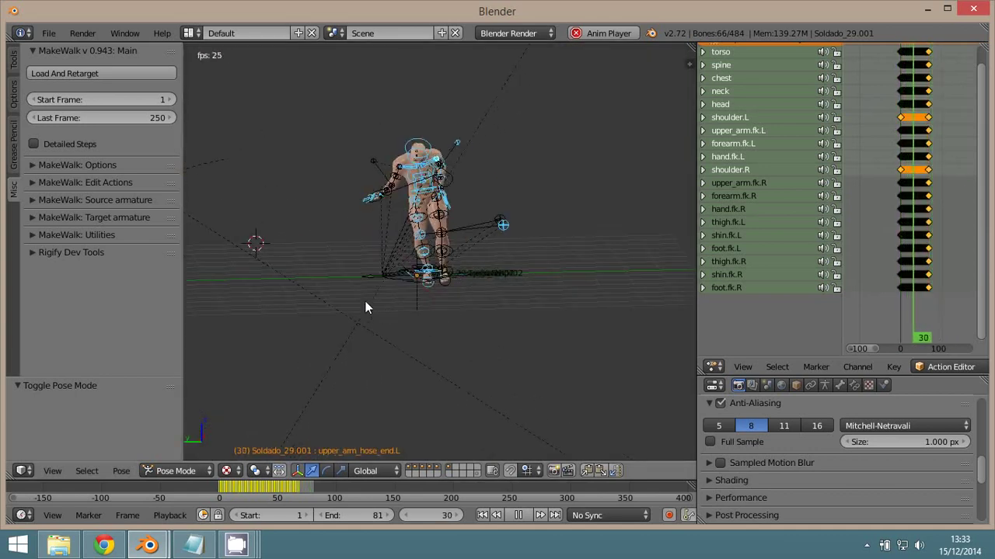
{"action": "mouse_move", "coordinate": [364, 301]}
{"action": "middle_mouse_down"}
{"action": "mouse_move", "coordinate": [435, 321]}
{"action": "mouse_move", "coordinate": [318, 380]}
{"action": "mouse_move", "coordinate": [452, 365]}
{"action": "mouse_move", "coordinate": [410, 364]}
{"action": "mouse_move", "coordinate": [460, 372]}
{"action": "middle_mouse_up"}
{"action": "scroll", "coordinate": [323, 376], "scroll_direction": "up", "scroll_amount": 2}
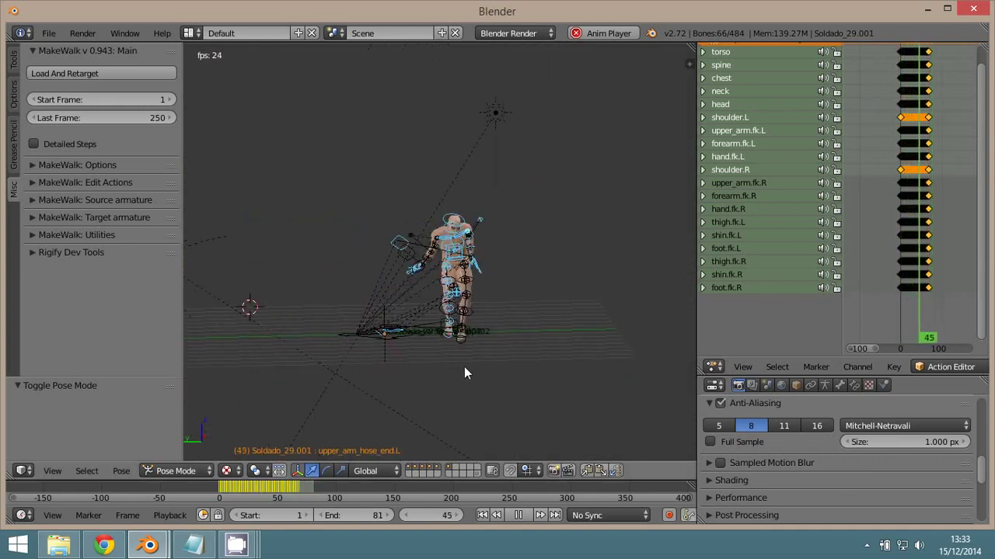
{"action": "scroll", "coordinate": [461, 372], "scroll_direction": "up", "scroll_amount": 2}
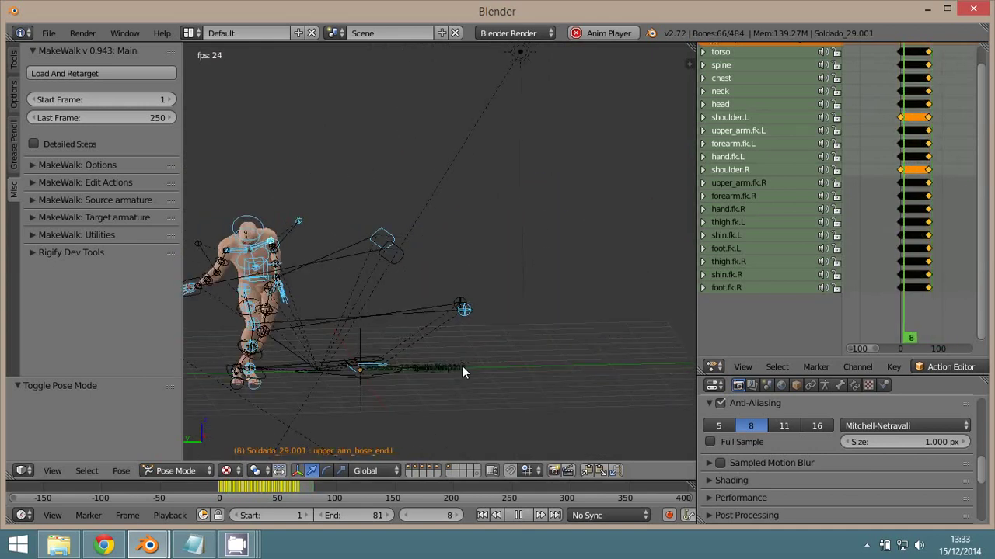